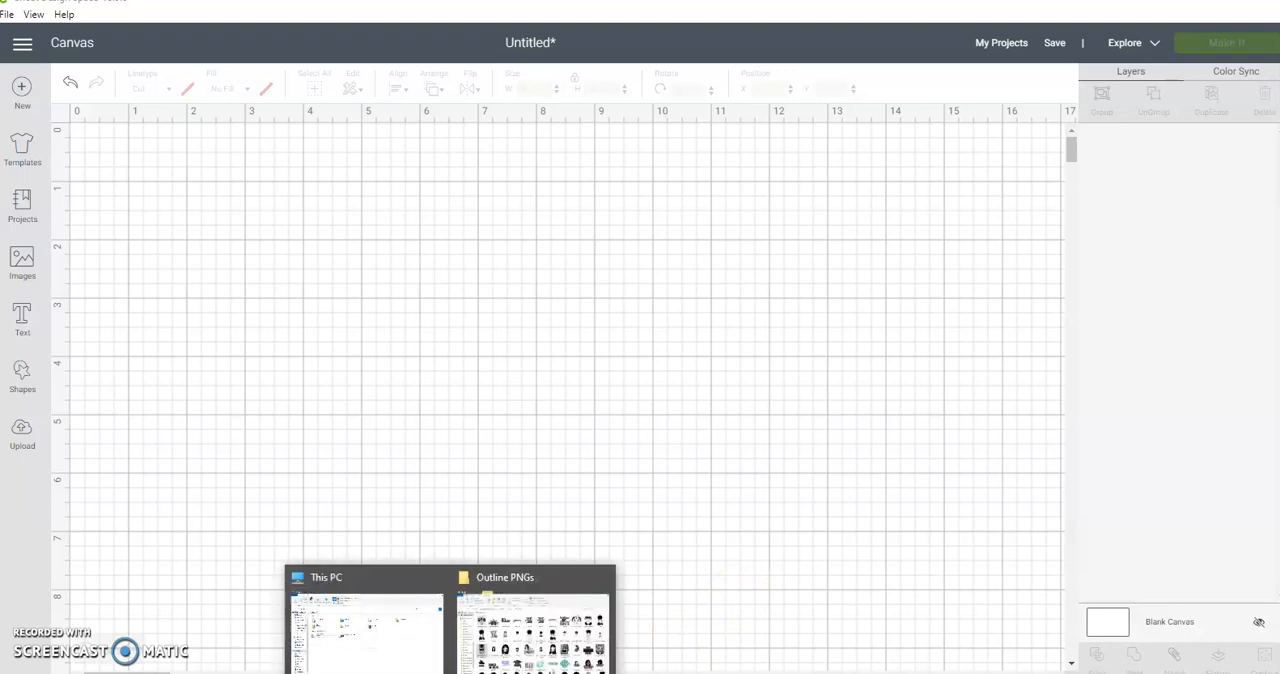
Step: Insert the recently uploaded "July the Month of Queens" image onto the canvas
click(500, 586)
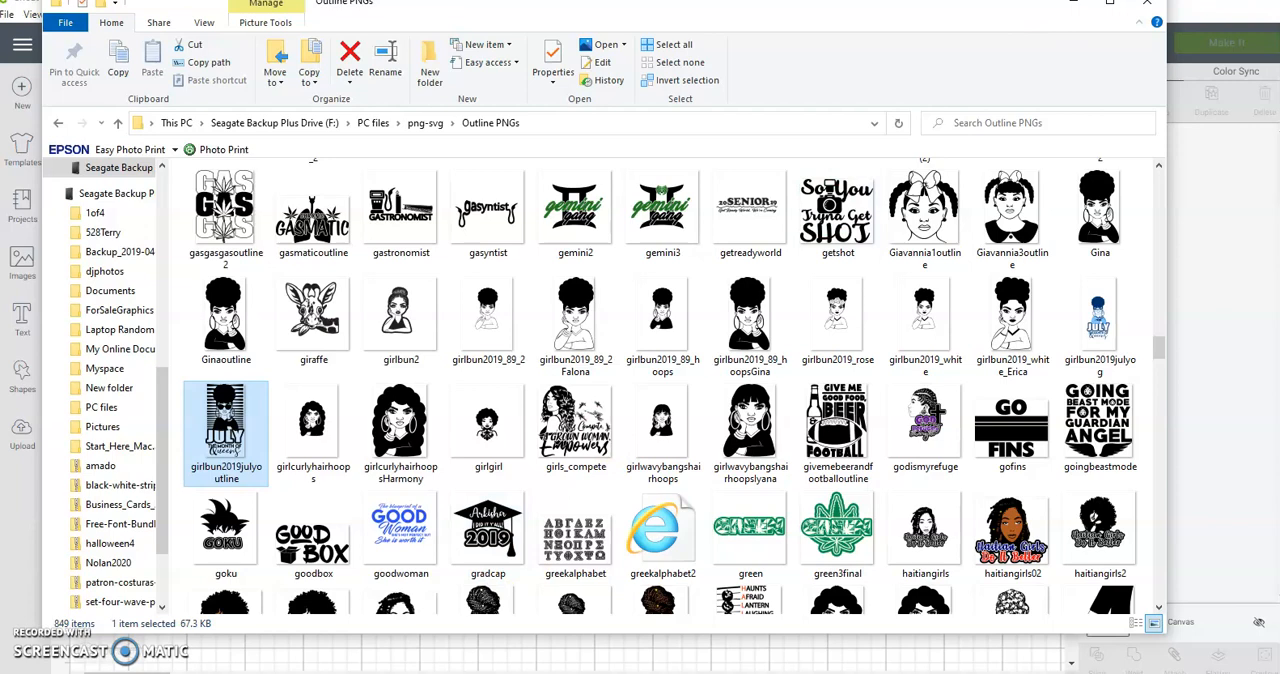
click(1073, 3)
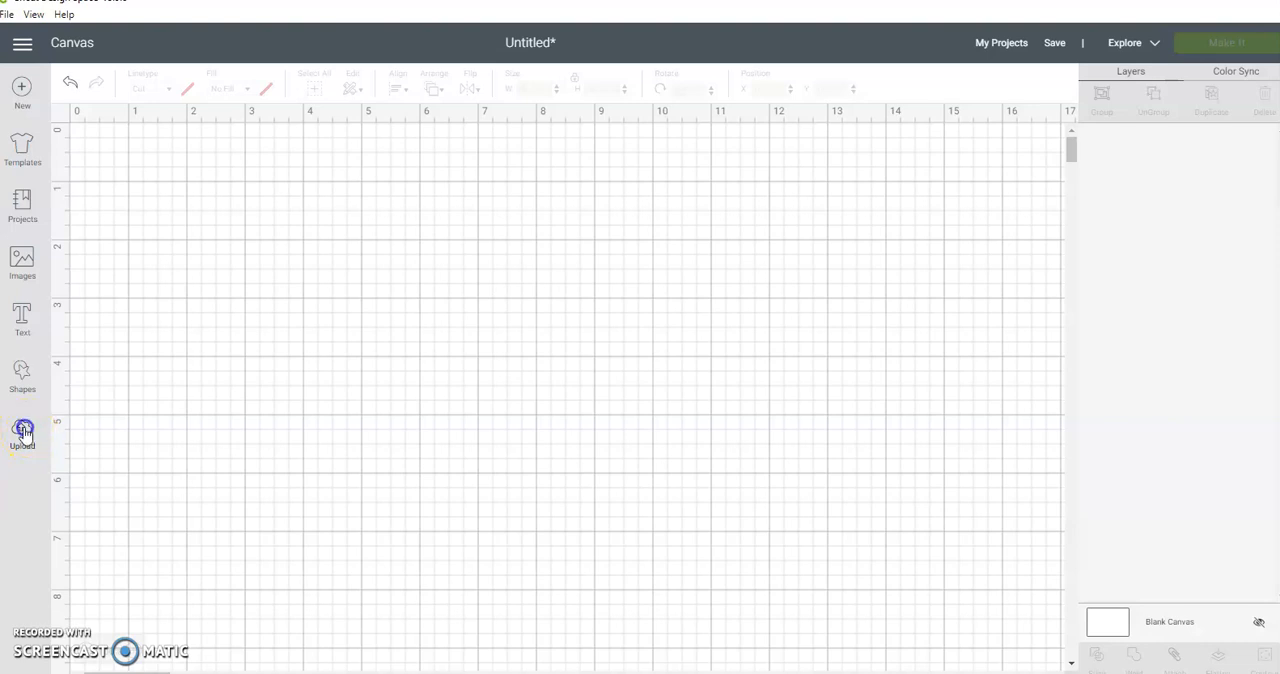
click(22, 430)
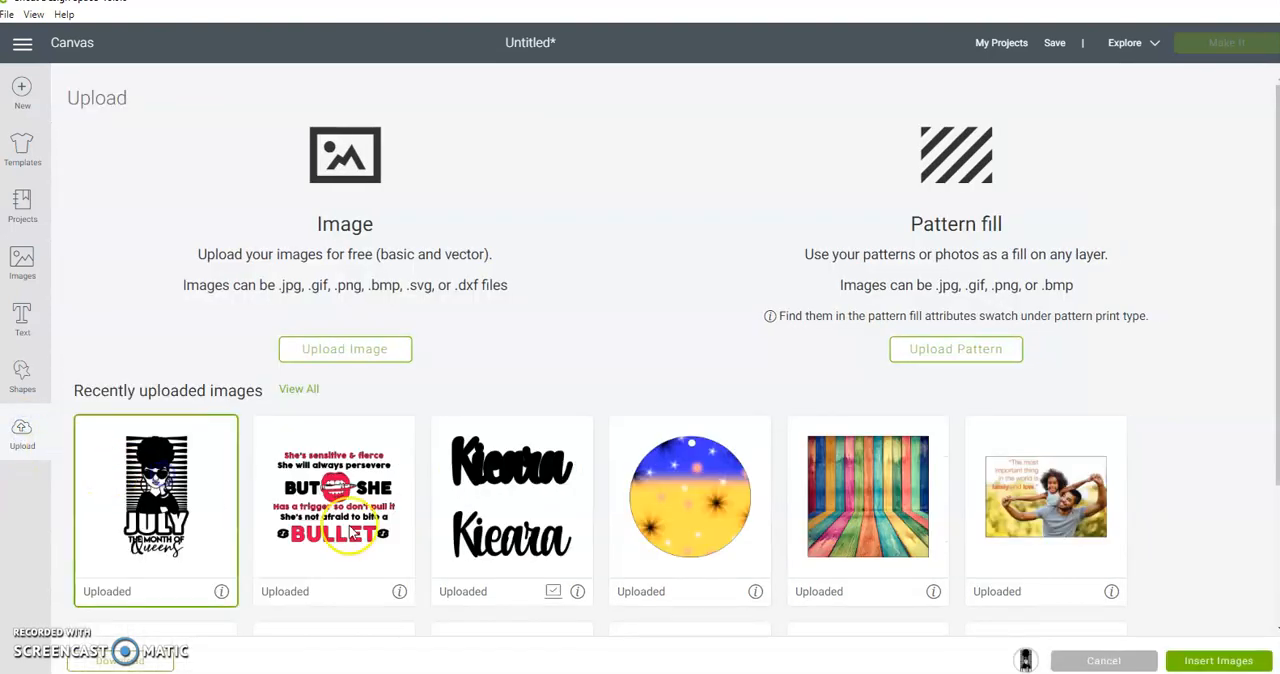
click(1190, 661)
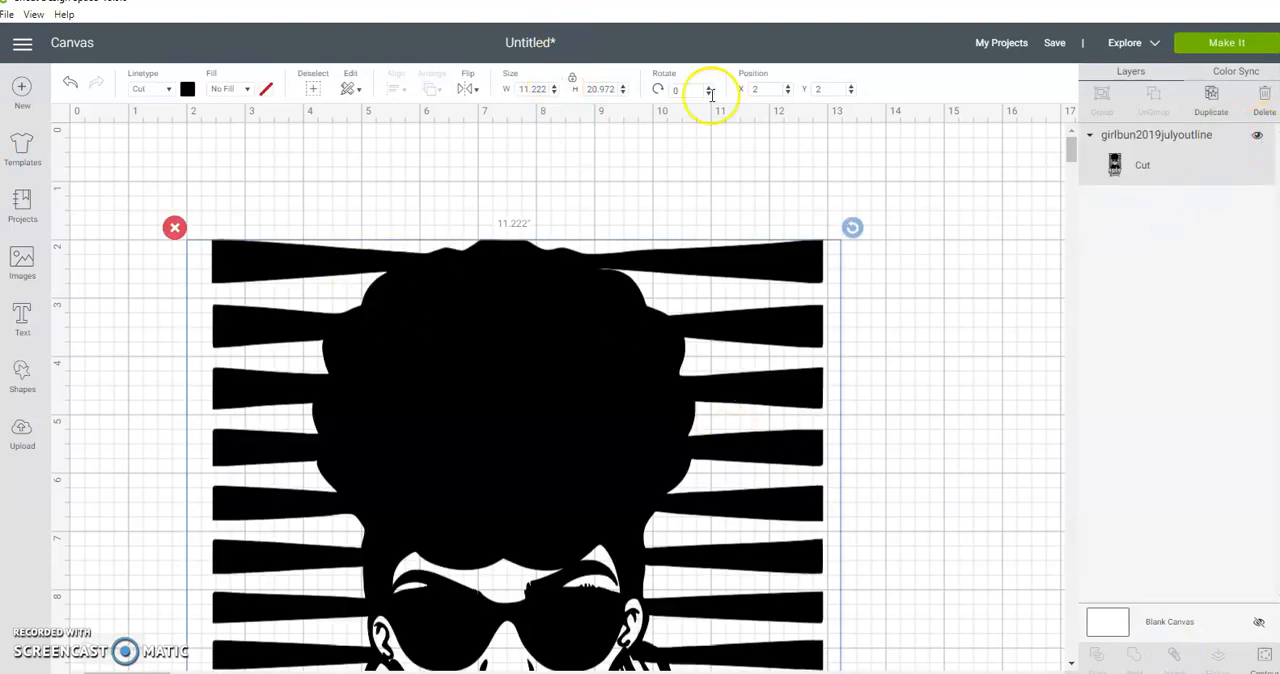
Step: Set the July graphic's width to 4 in with proportions locked, and hide its layer
click(530, 89)
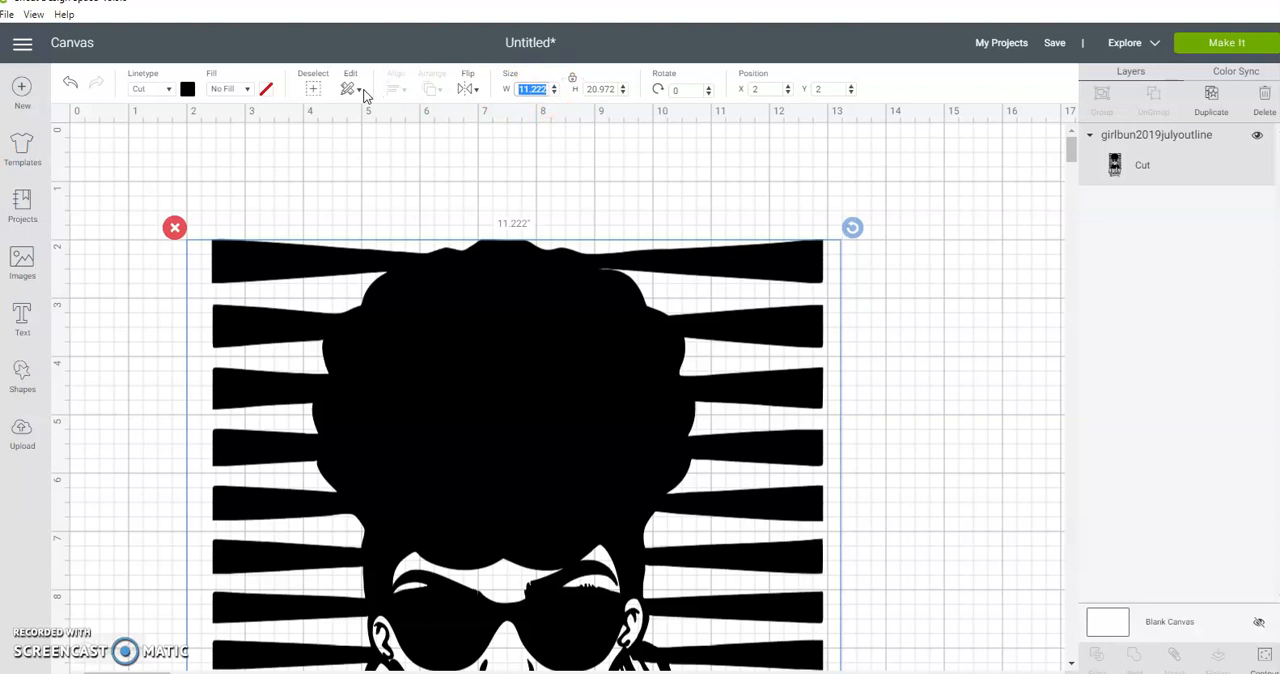
click(609, 88)
click(1257, 135)
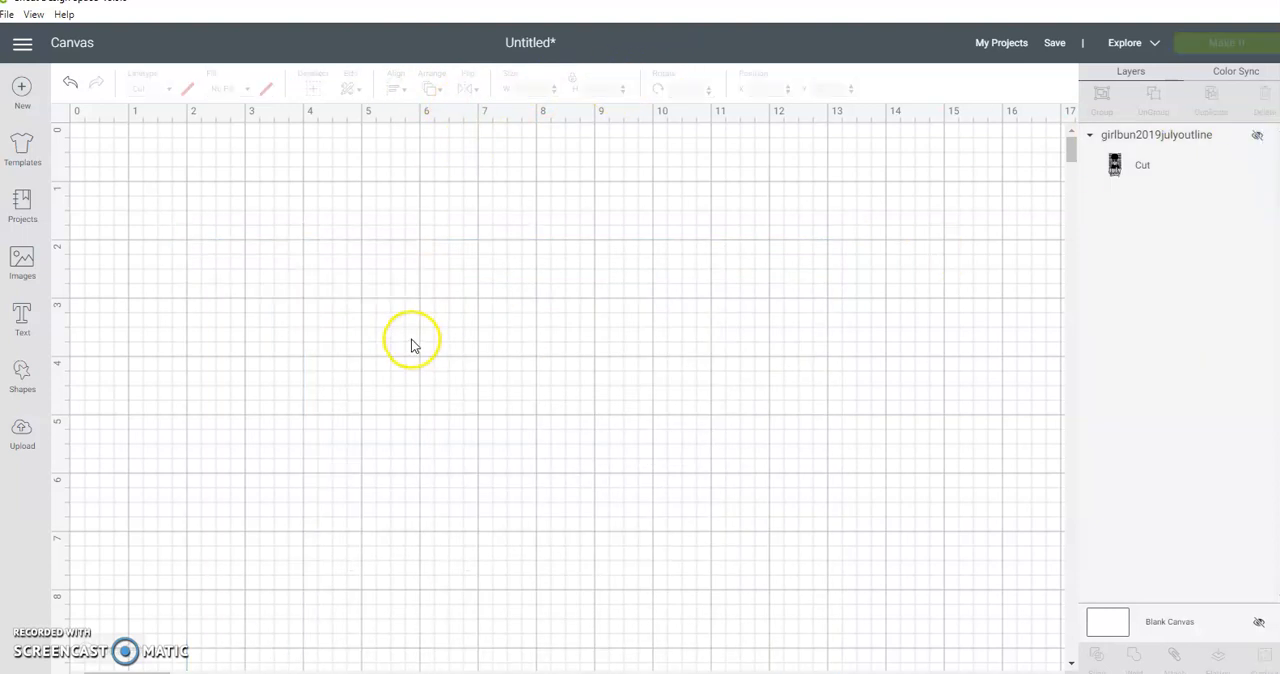
Step: Add a circle, enlarge it to about 6.54 in across and place it at about X 3.07, Y 1.07
click(35, 373)
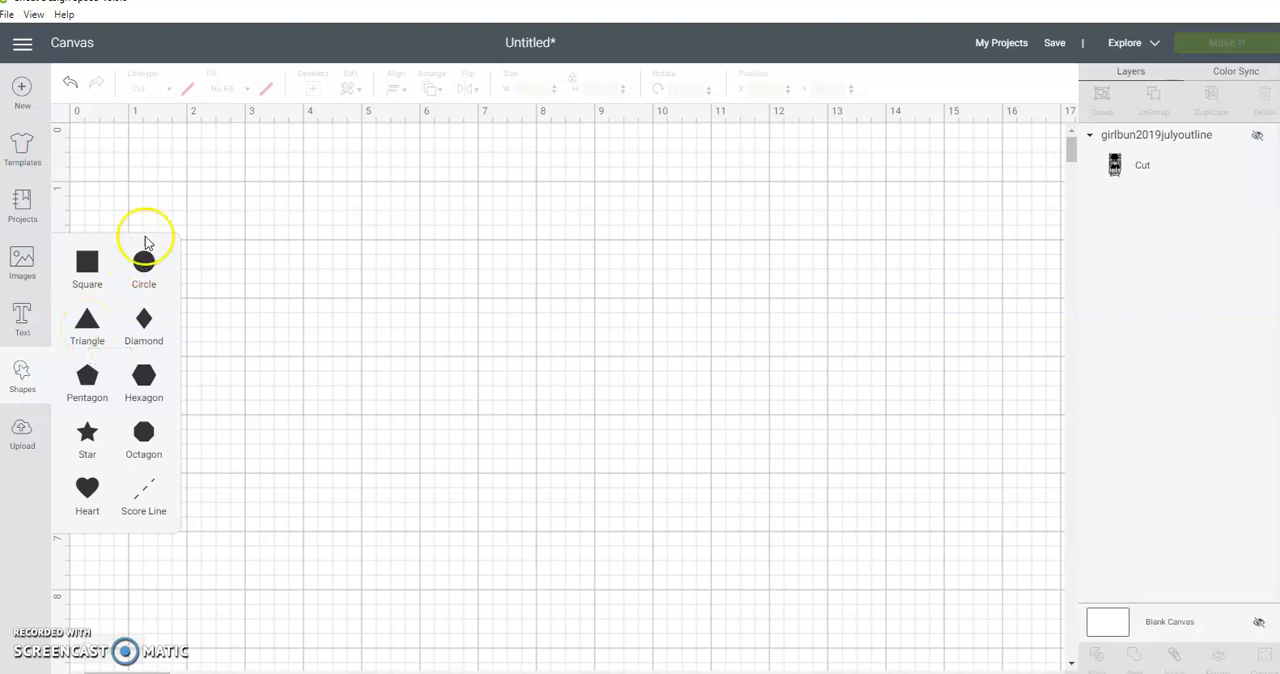
click(144, 266)
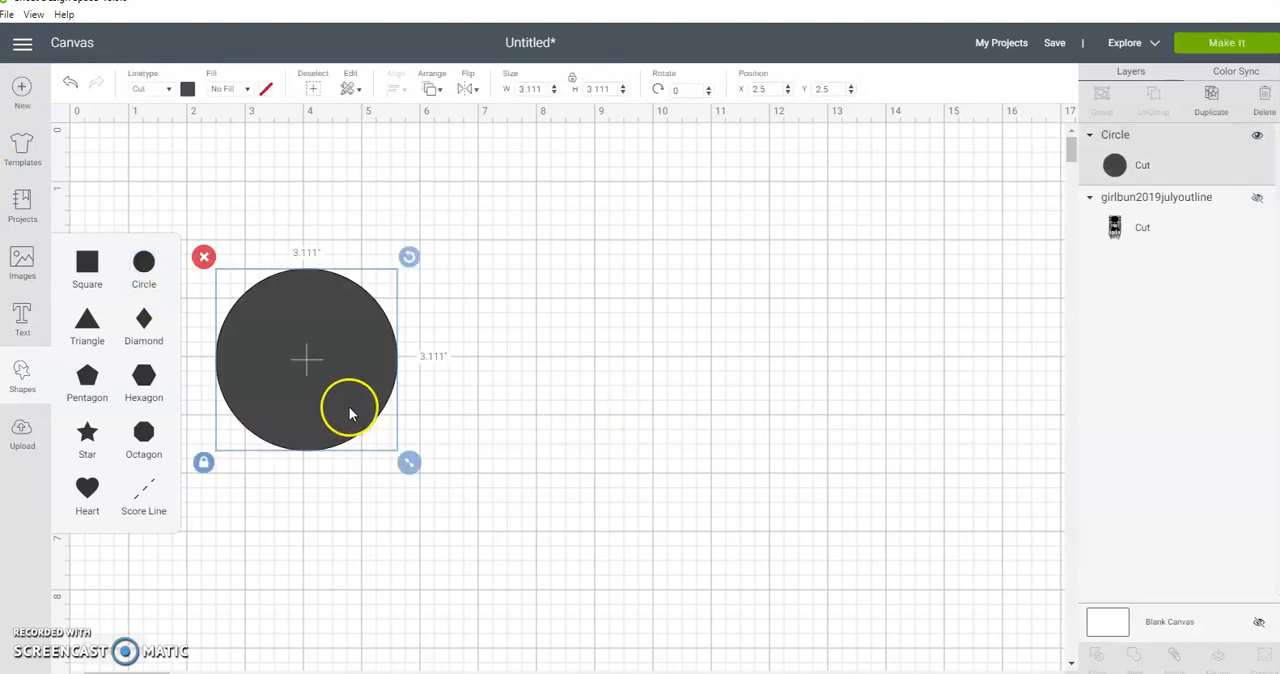
drag(334, 386, 530, 248)
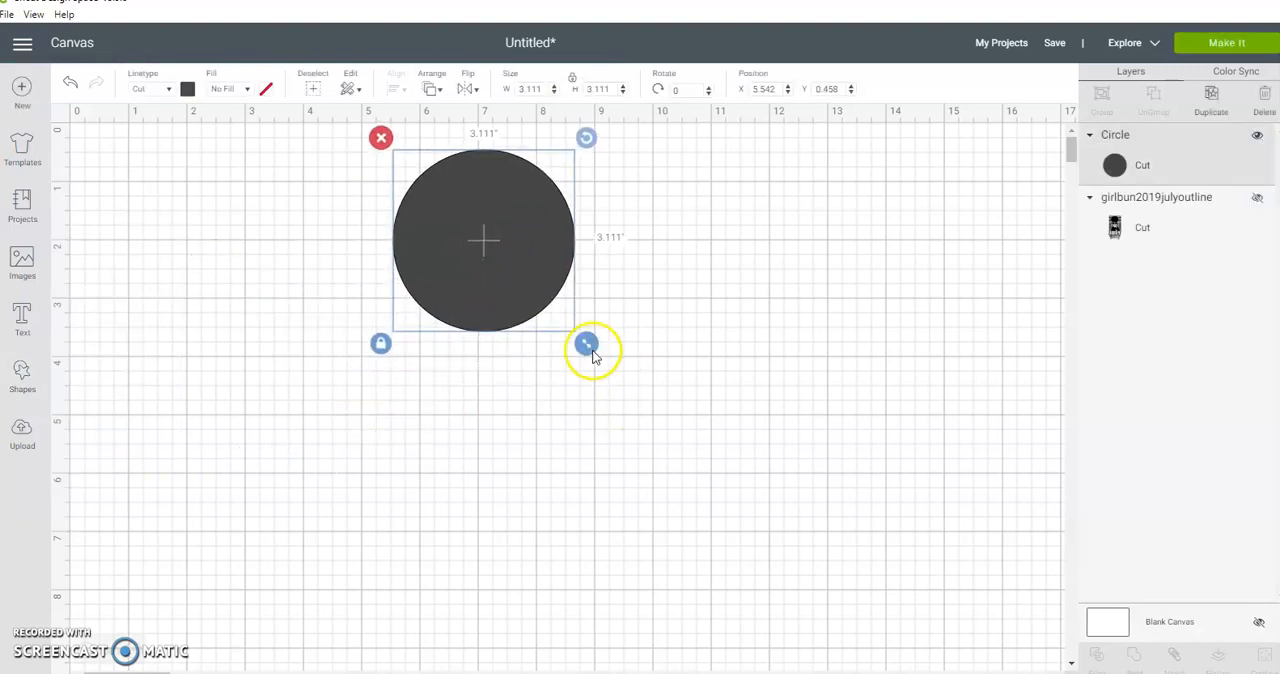
drag(587, 345, 789, 494)
drag(697, 340, 545, 373)
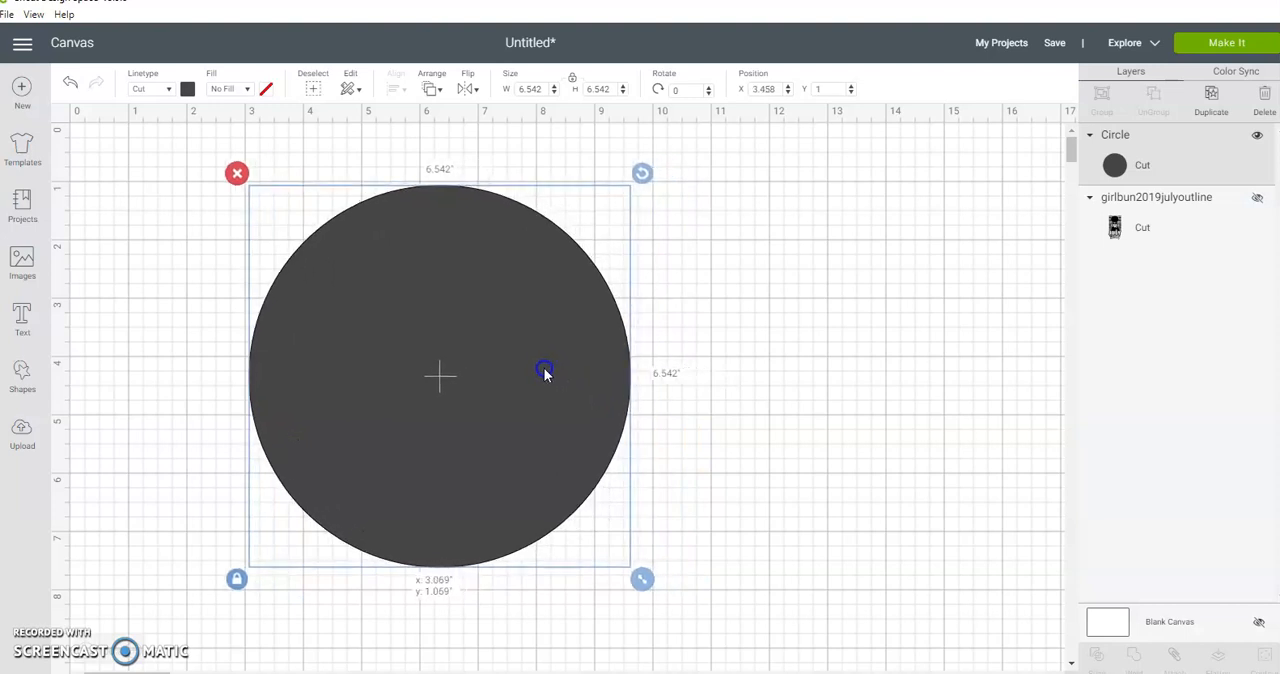
Step: Change the circle's material colour to dark red
click(186, 90)
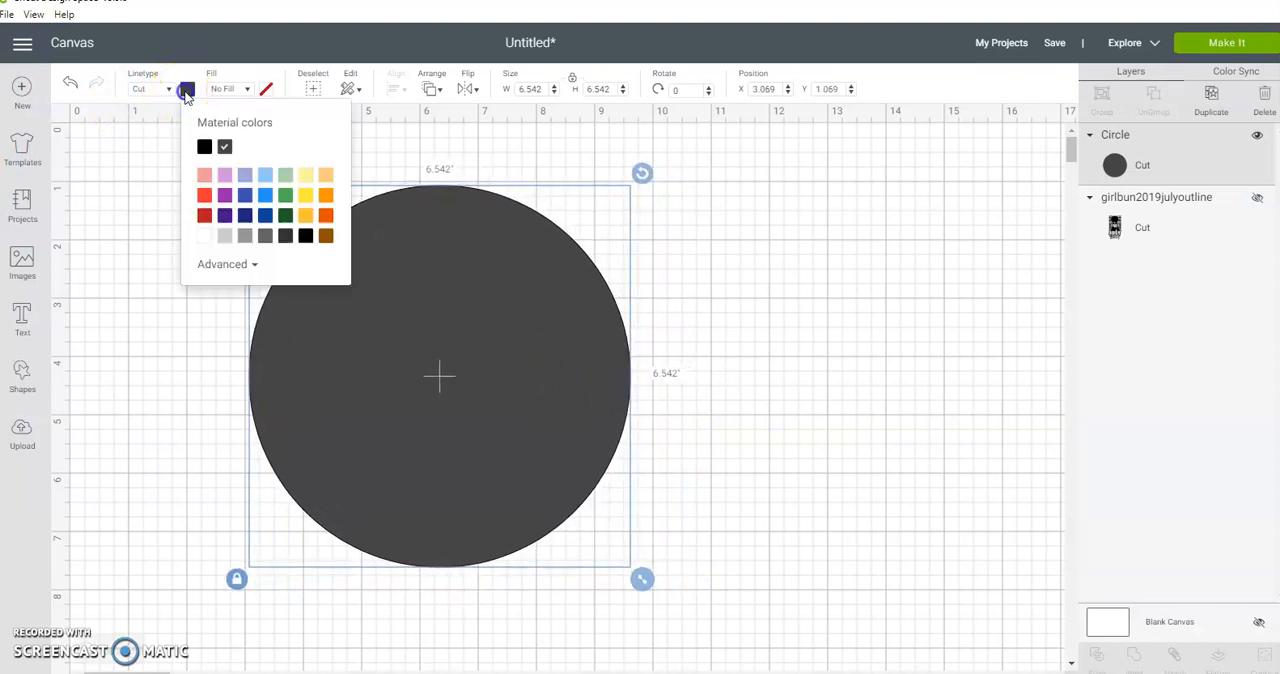
click(225, 200)
click(204, 216)
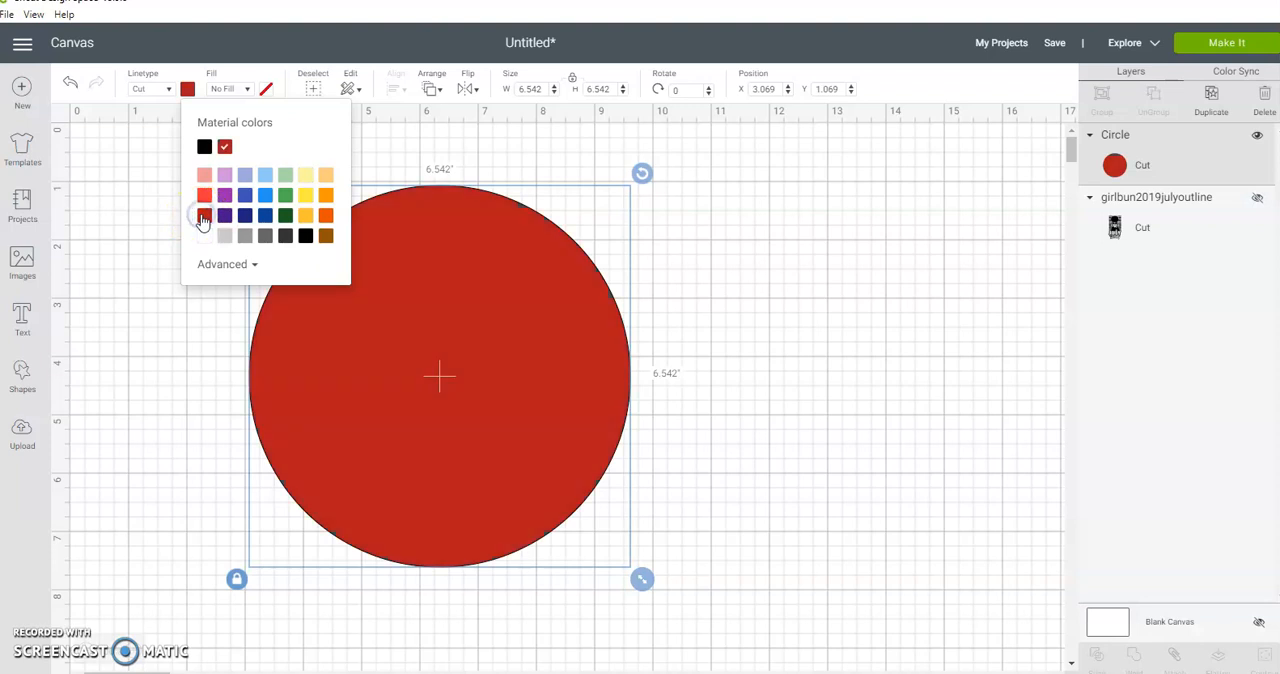
click(750, 272)
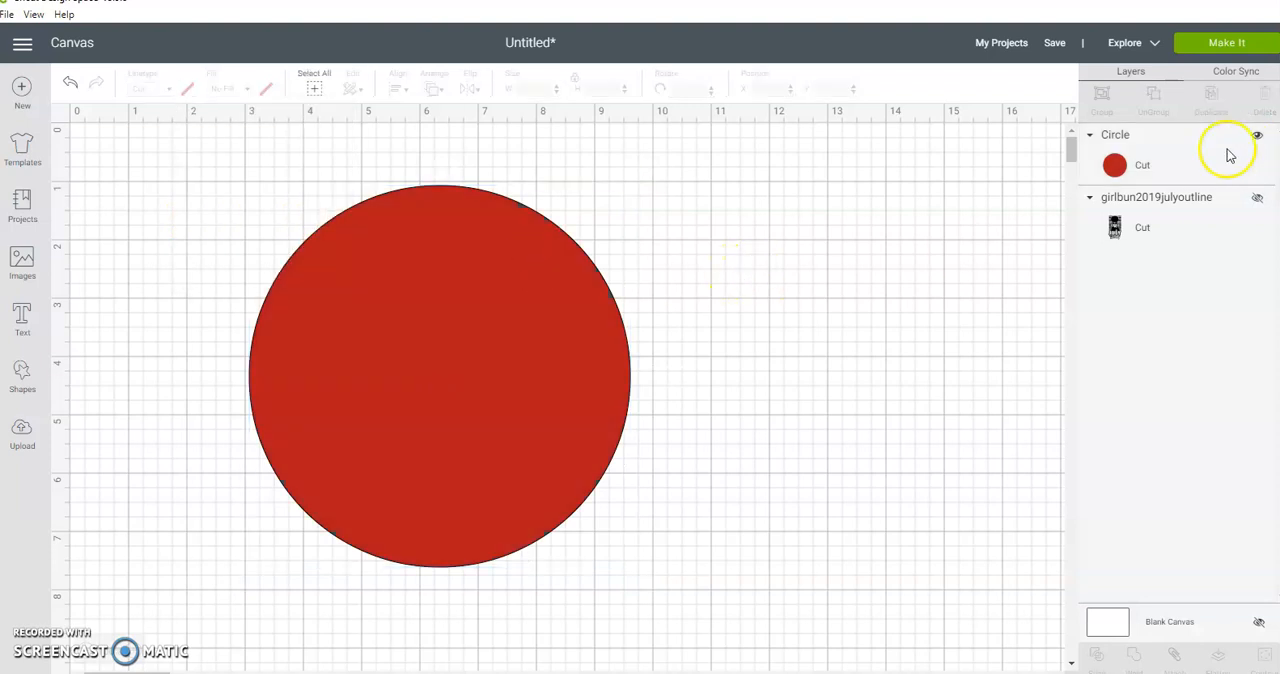
Step: Show the July graphic's layer again and move the circle aside to about X 5.58, Y 0
click(1255, 199)
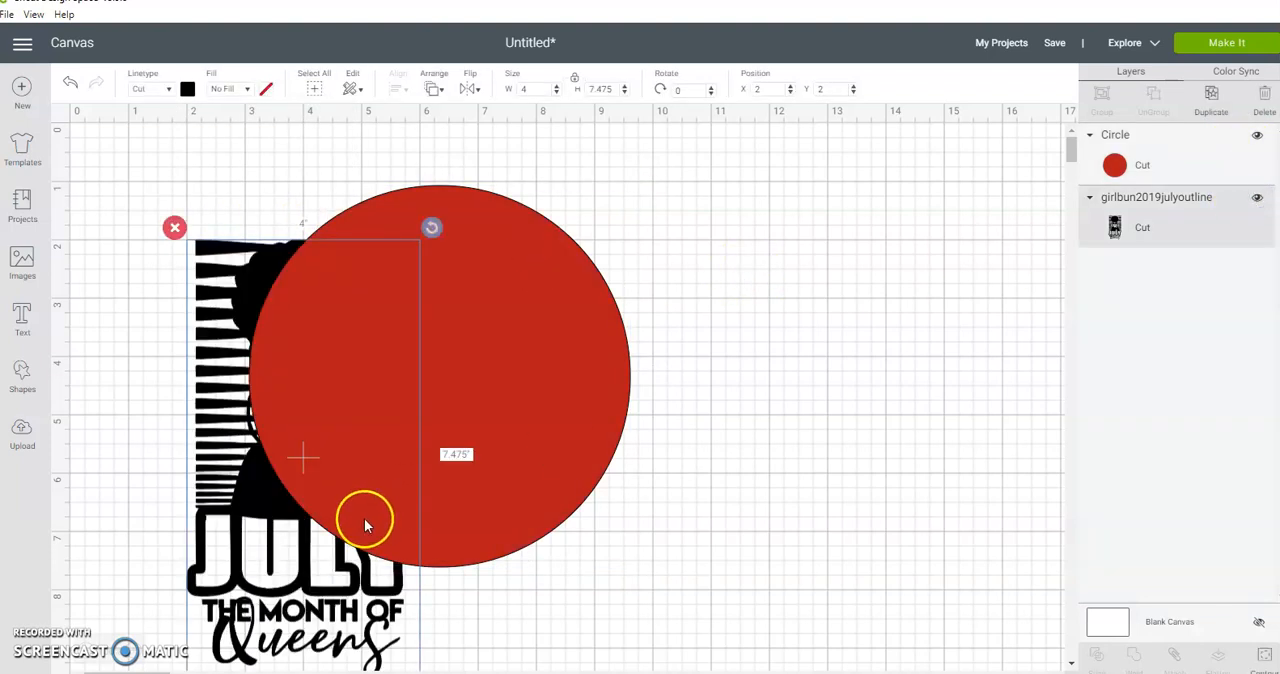
drag(252, 520, 399, 458)
click(281, 478)
Step: Shrink the July graphic to about 1.59 × 2.96 in and place it on the circle, in front of it in the layer order
drag(335, 541, 289, 440)
drag(384, 583, 197, 328)
drag(158, 231, 538, 303)
drag(1158, 220, 1163, 134)
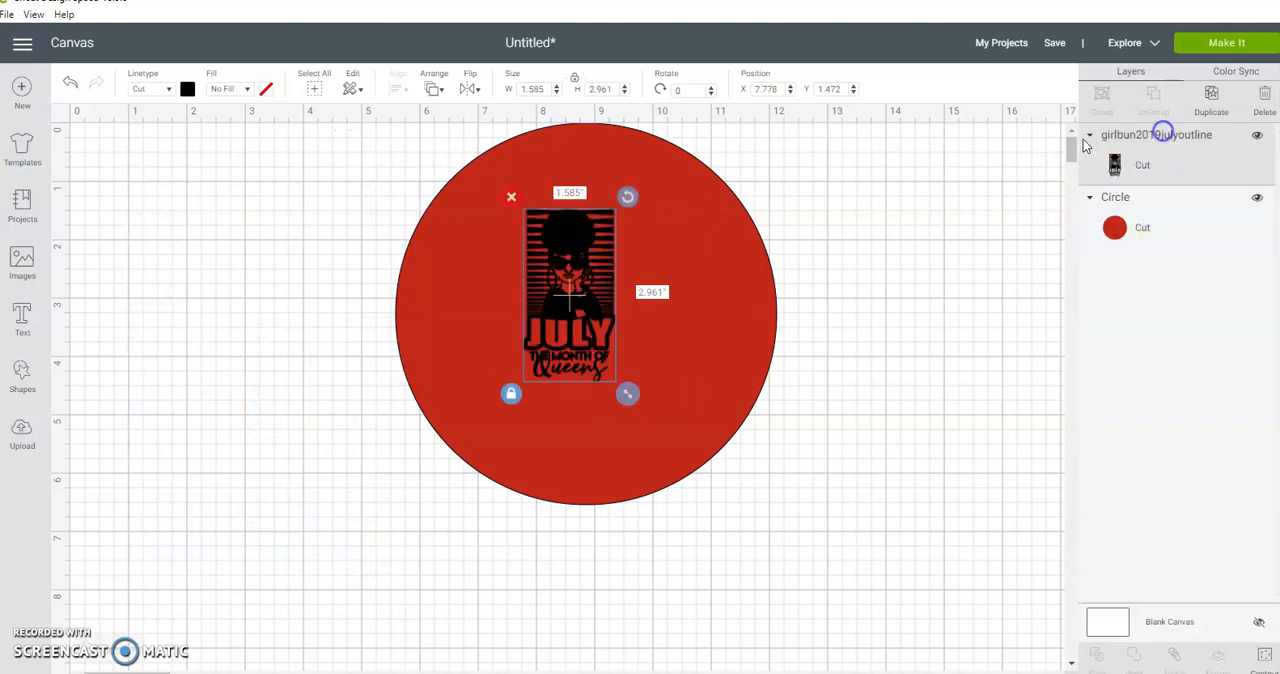
Step: Enlarge the July graphic to about 2.6 × 4.86 in and center it on the red circle
drag(625, 392, 722, 488)
drag(657, 363, 645, 339)
drag(669, 469, 676, 478)
Step: Unlock the red circle's proportions and reshape it into a vertical oval about 4.69 × 6.85 in
click(692, 372)
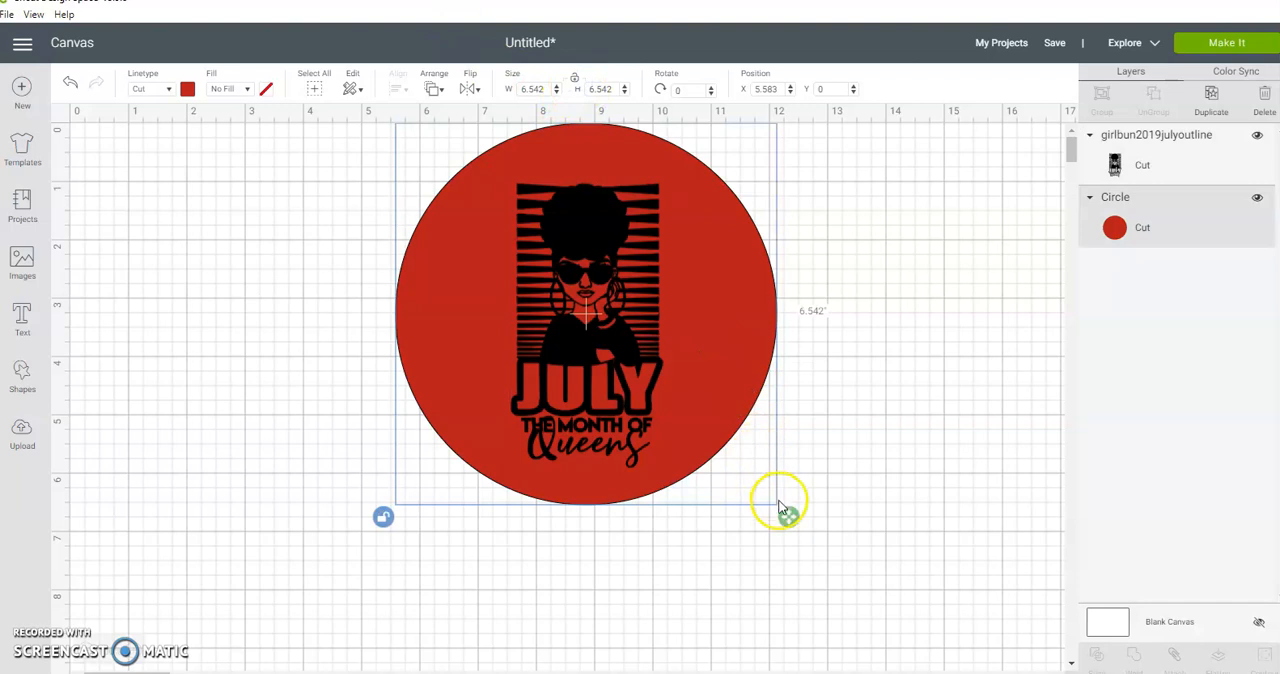
drag(789, 517, 681, 534)
click(846, 494)
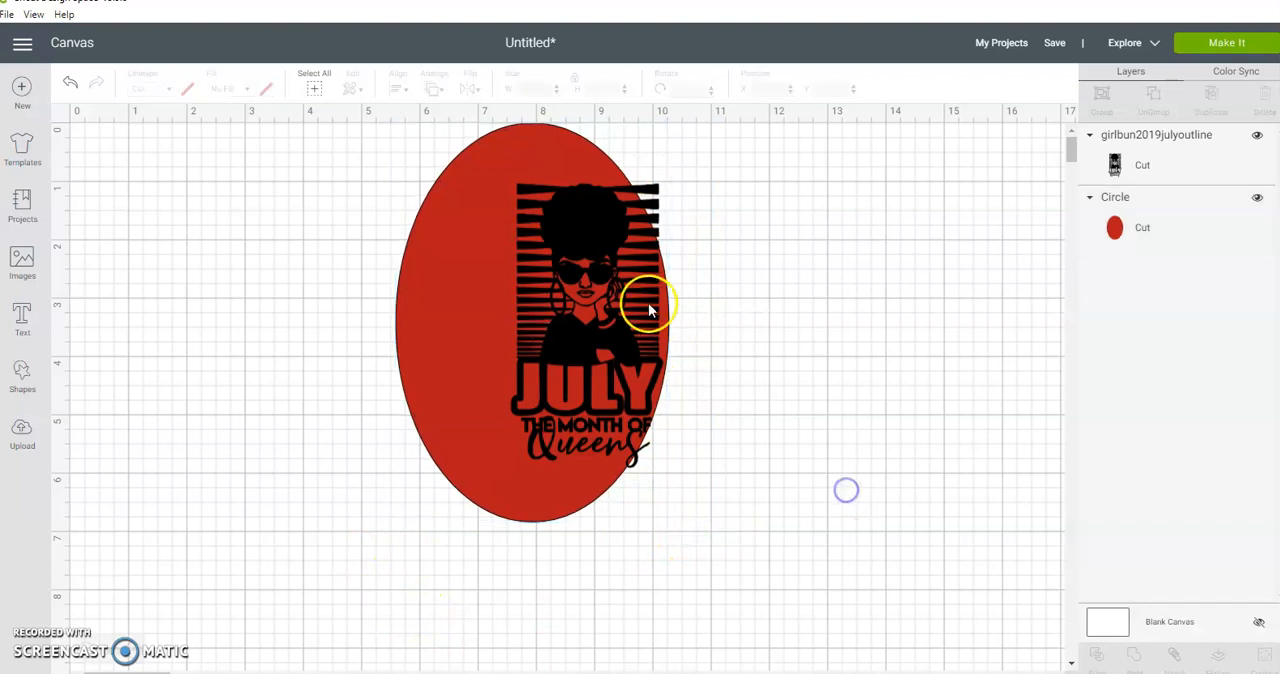
Step: Center the July graphic on the red oval, and move both together slightly down the canvas
drag(622, 300, 552, 314)
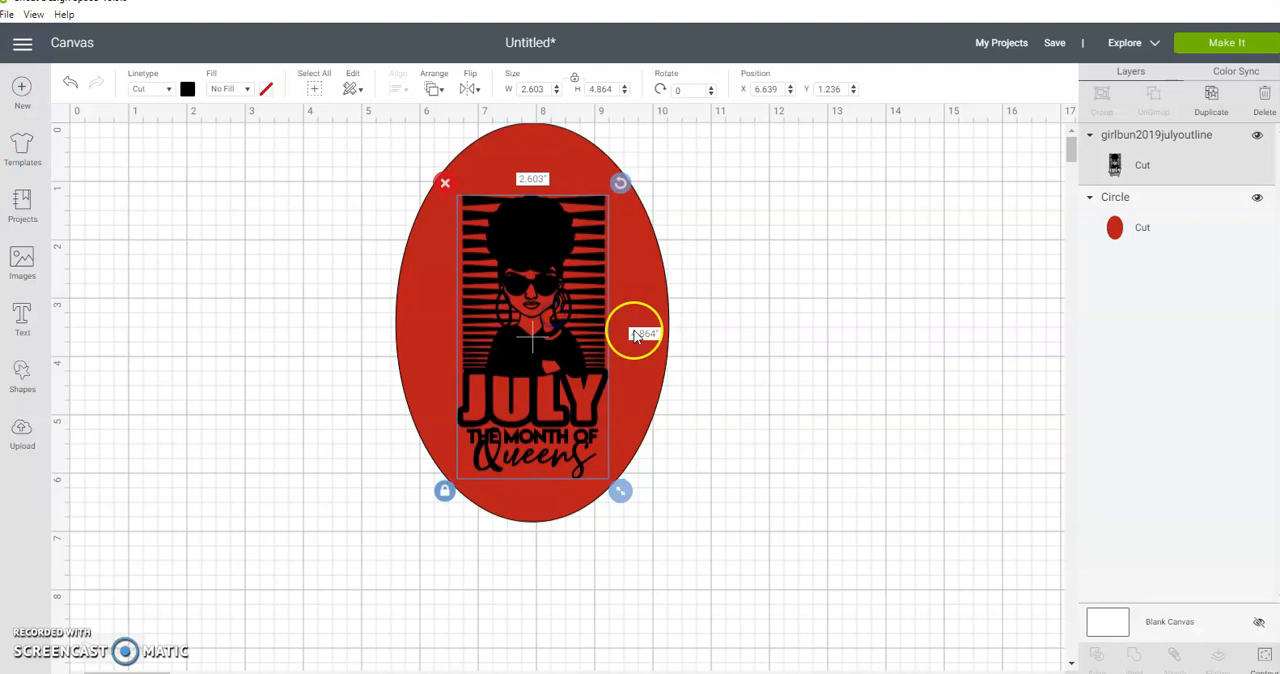
click(733, 346)
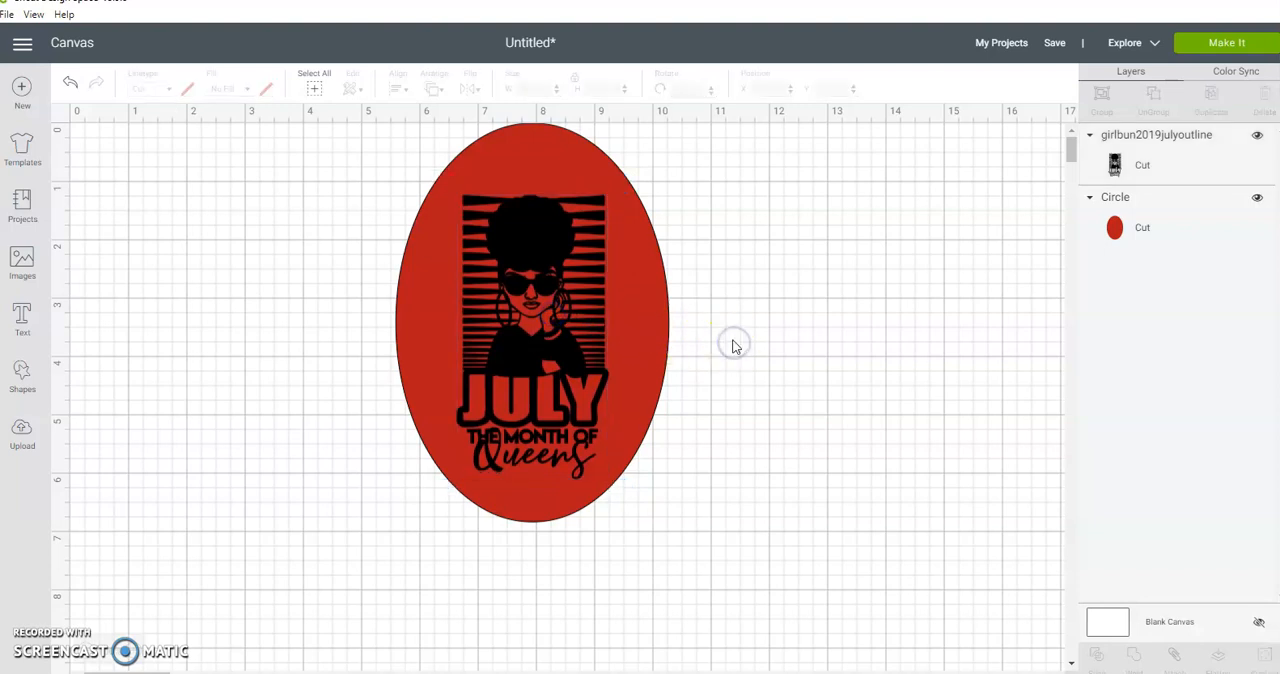
drag(572, 318, 570, 316)
click(700, 183)
drag(727, 245, 380, 440)
drag(471, 349, 472, 385)
click(863, 386)
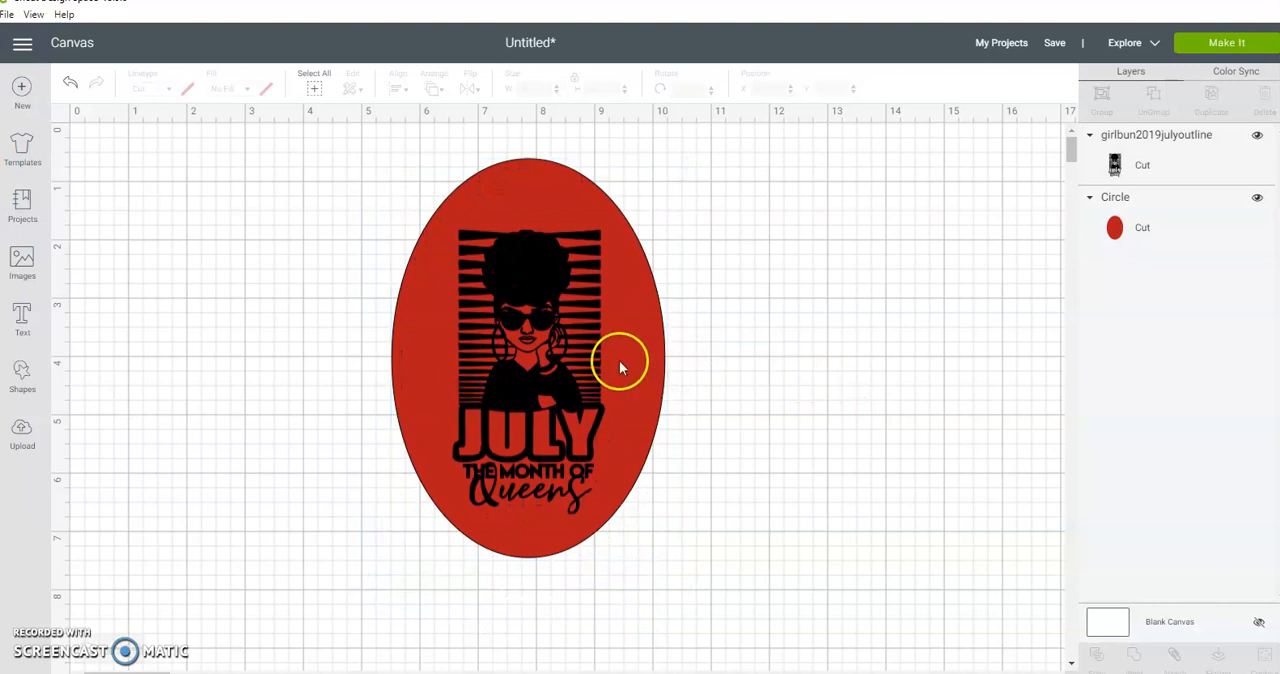
Step: Colour the July graphic white and set its fill to Print
click(547, 341)
click(186, 89)
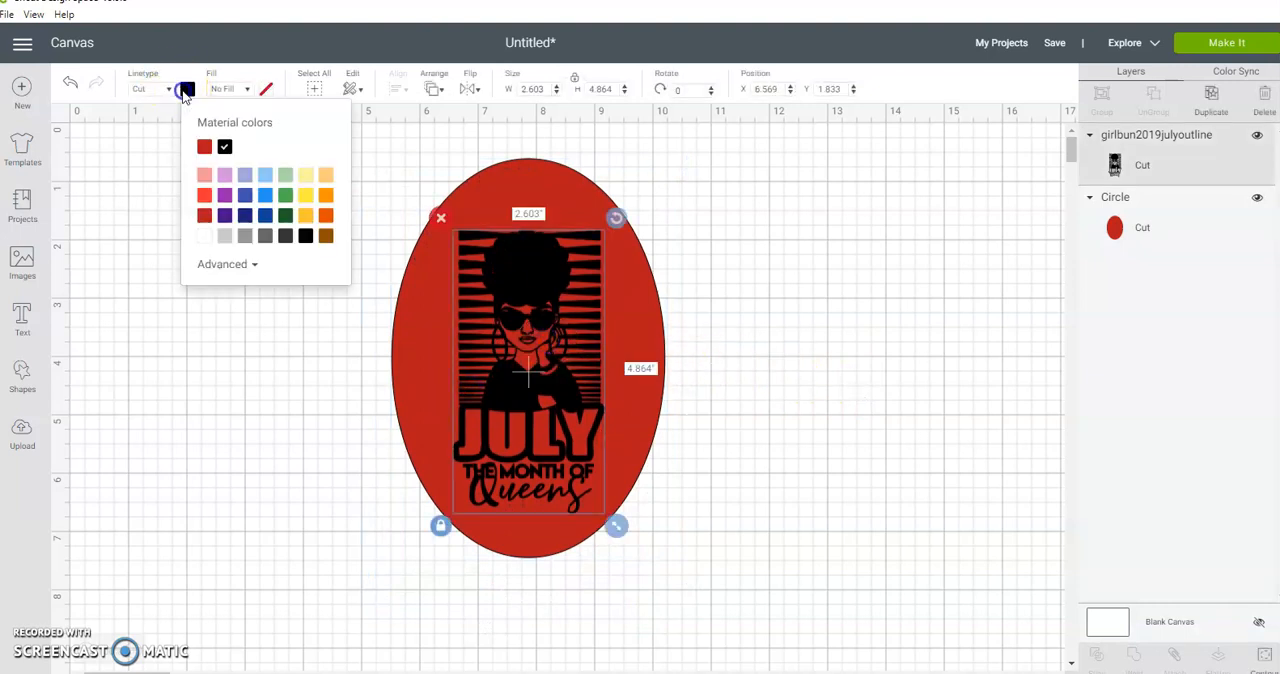
click(204, 237)
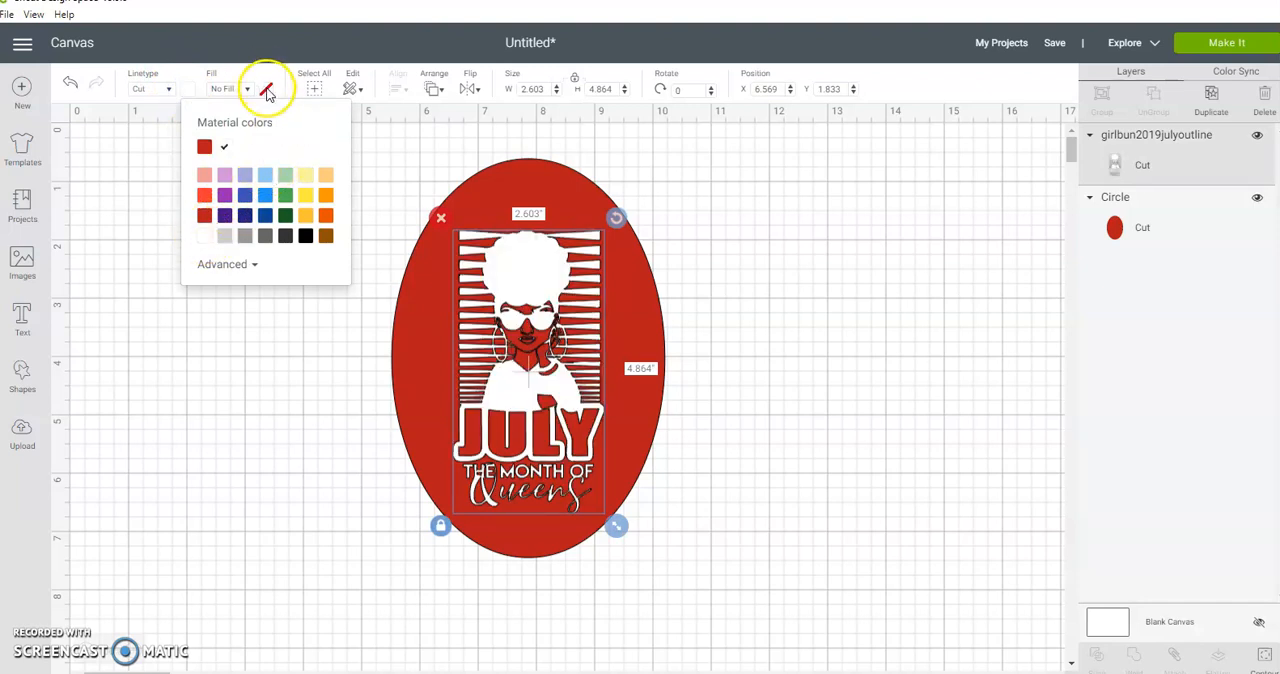
click(266, 89)
click(244, 89)
click(229, 130)
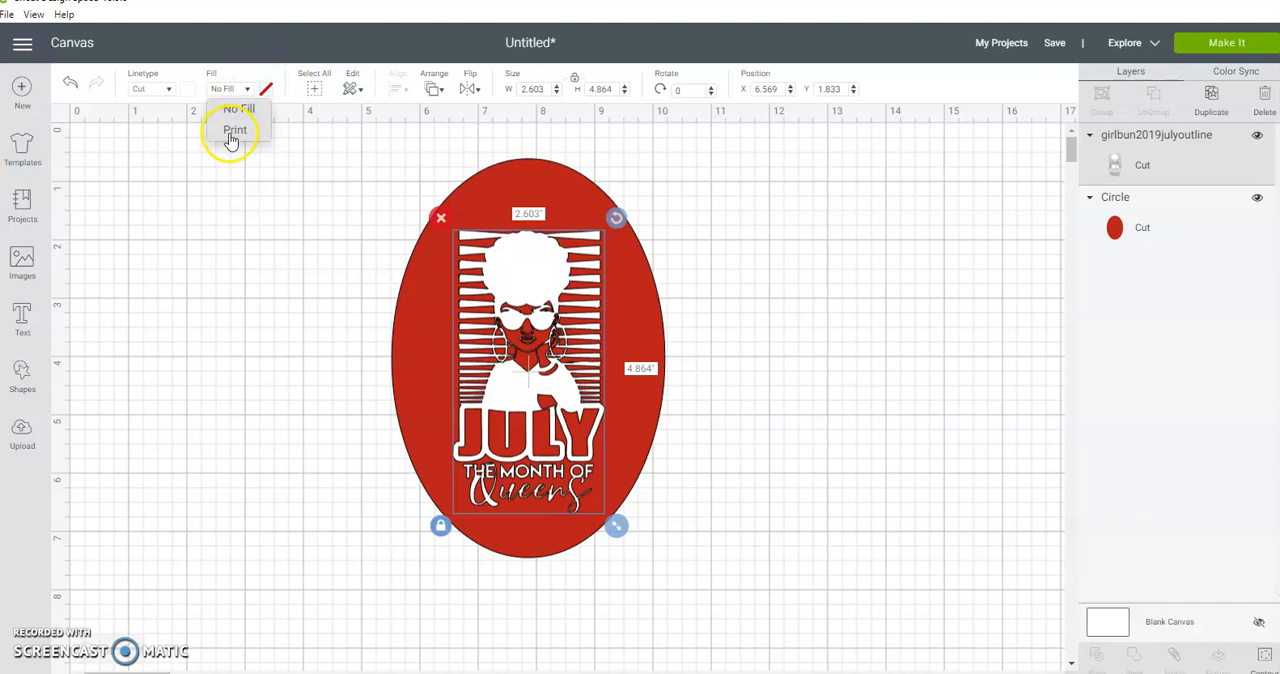
click(783, 413)
Step: Nudge the July graphic slightly down on the oval to about X 6.58, Y 1.93
click(542, 372)
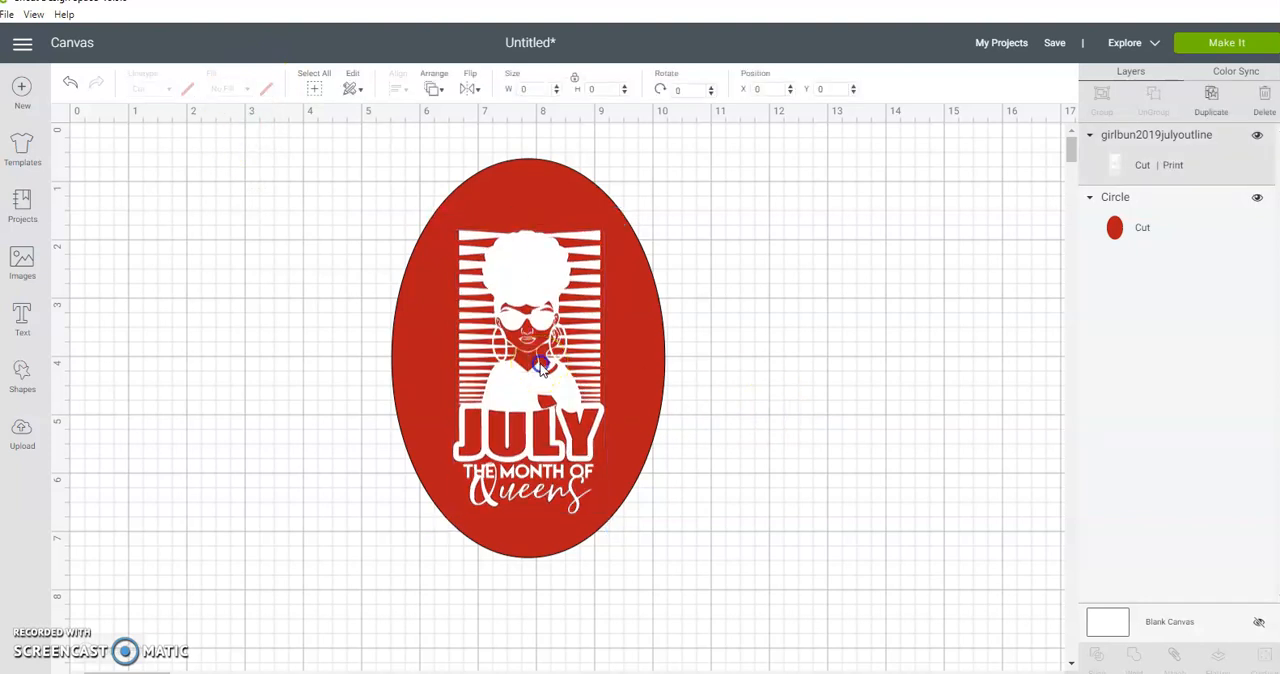
drag(556, 340, 557, 346)
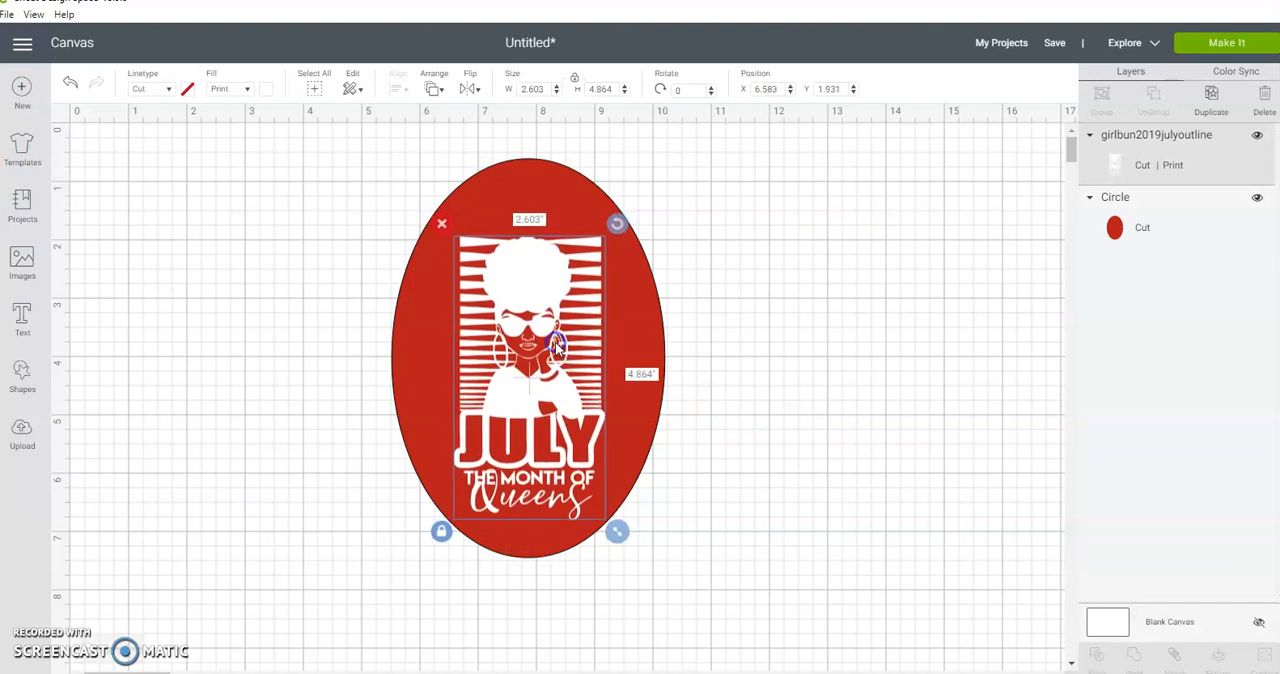
click(757, 334)
Step: Move the oval and graphic together toward the canvas's left edge, and place a duplicate of both at about X 10.99, Y 0.53
click(504, 323)
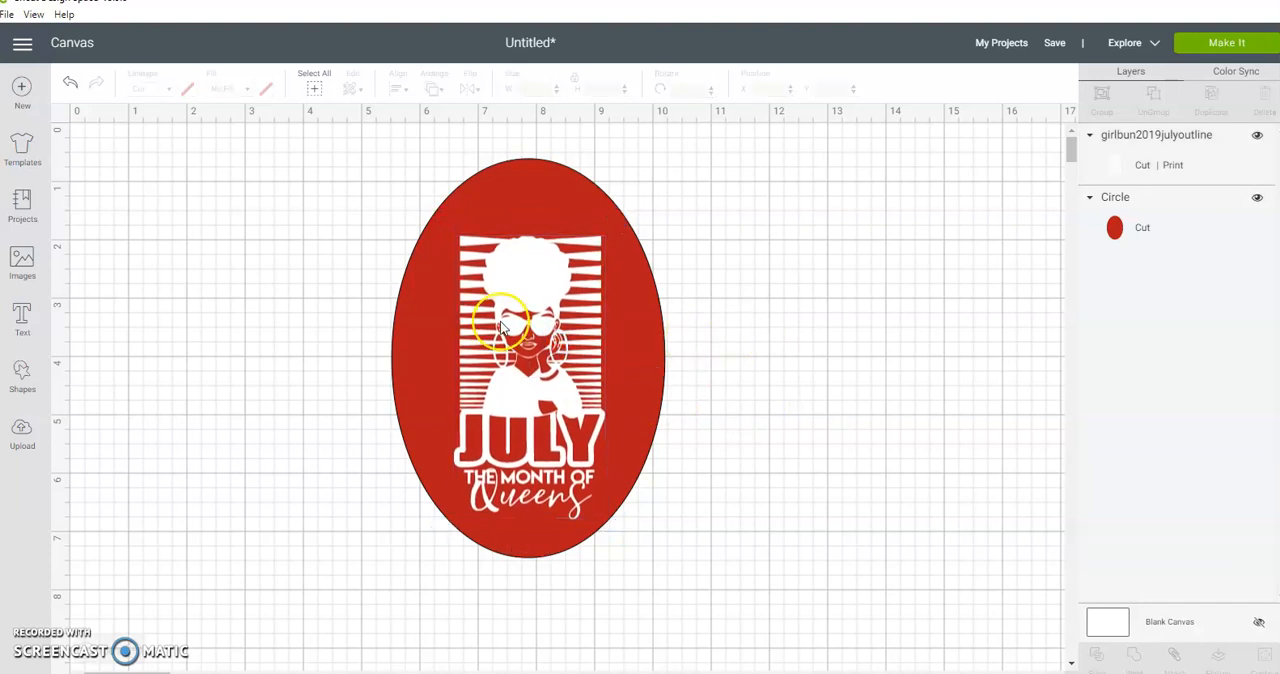
drag(340, 289, 330, 320)
click(1213, 108)
drag(709, 197, 831, 346)
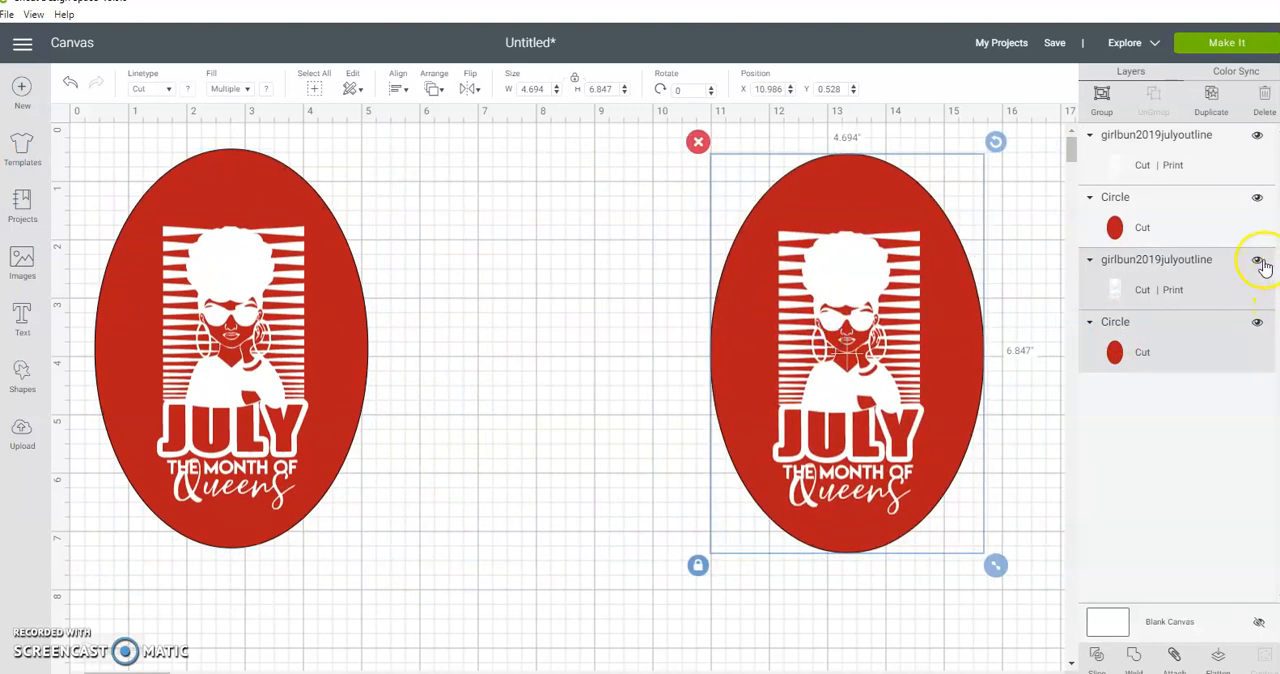
Step: Hide the duplicate graphic and duplicate oval layers
click(1258, 261)
click(1257, 322)
click(484, 292)
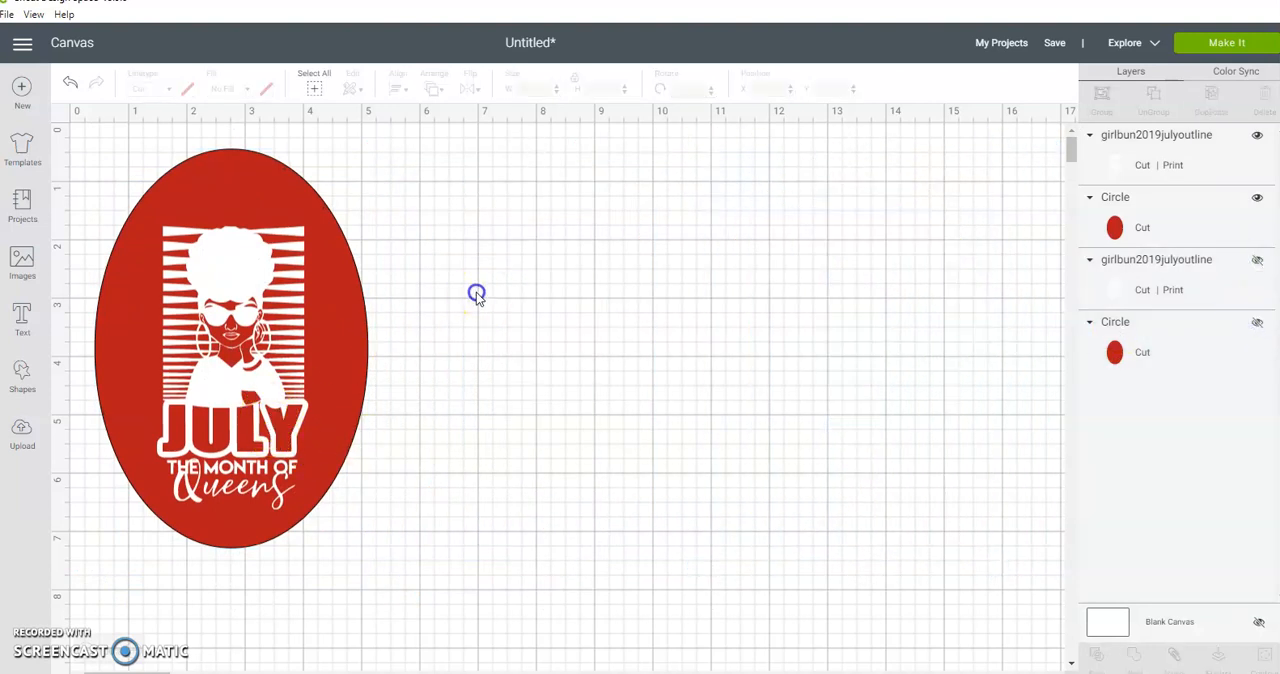
Step: Move the visible oval and graphic together to about X 0.96, Y 0.26
drag(484, 292, 131, 403)
drag(246, 370, 277, 361)
click(500, 349)
Step: Set the visible red oval's fill to Print
click(366, 297)
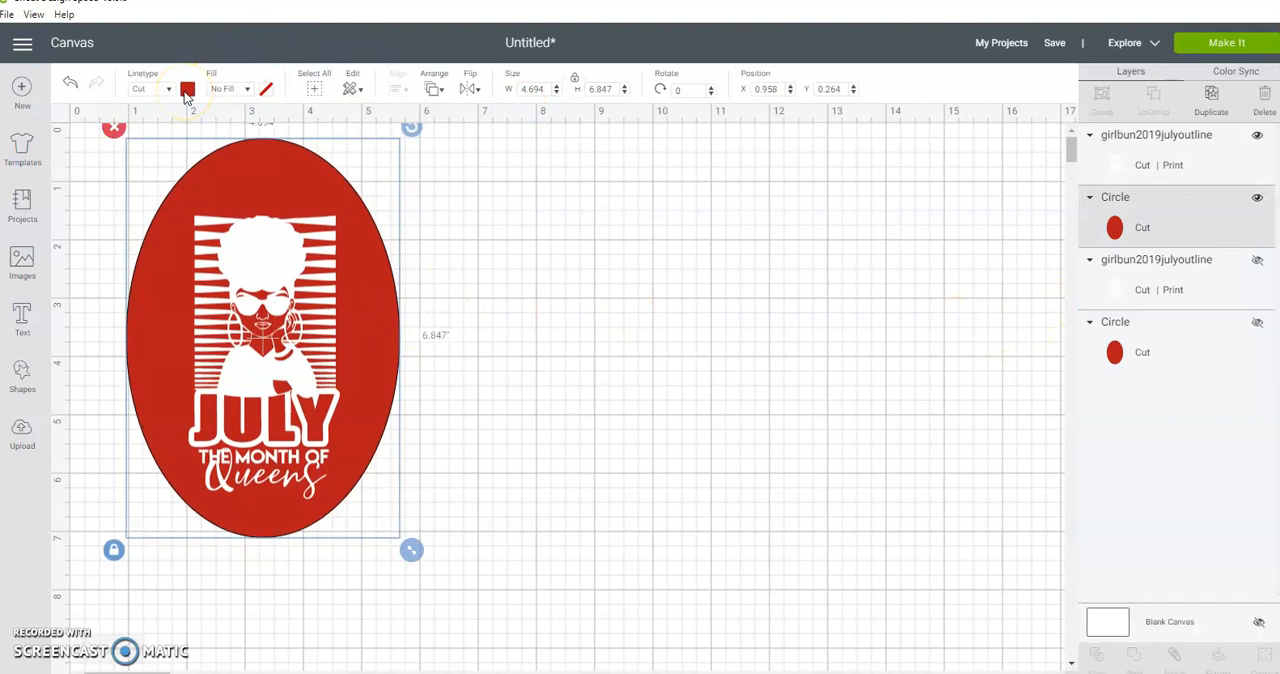
click(266, 89)
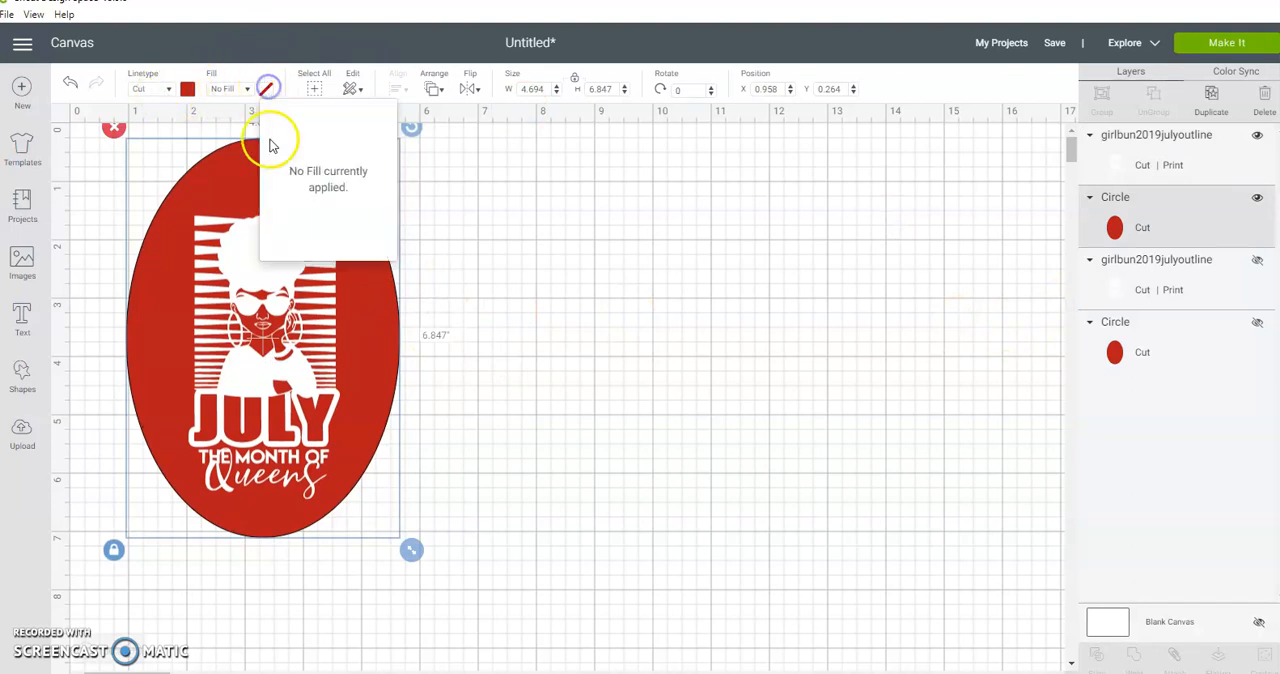
click(251, 89)
click(241, 130)
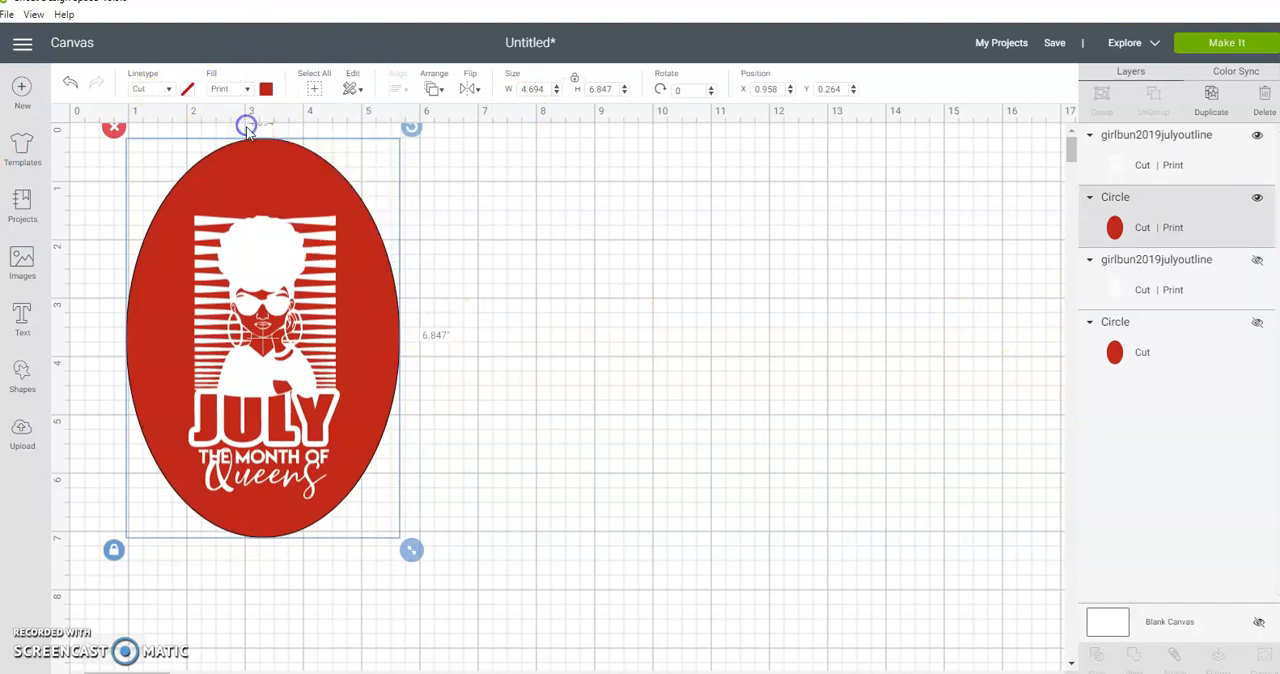
click(432, 275)
drag(474, 241, 216, 457)
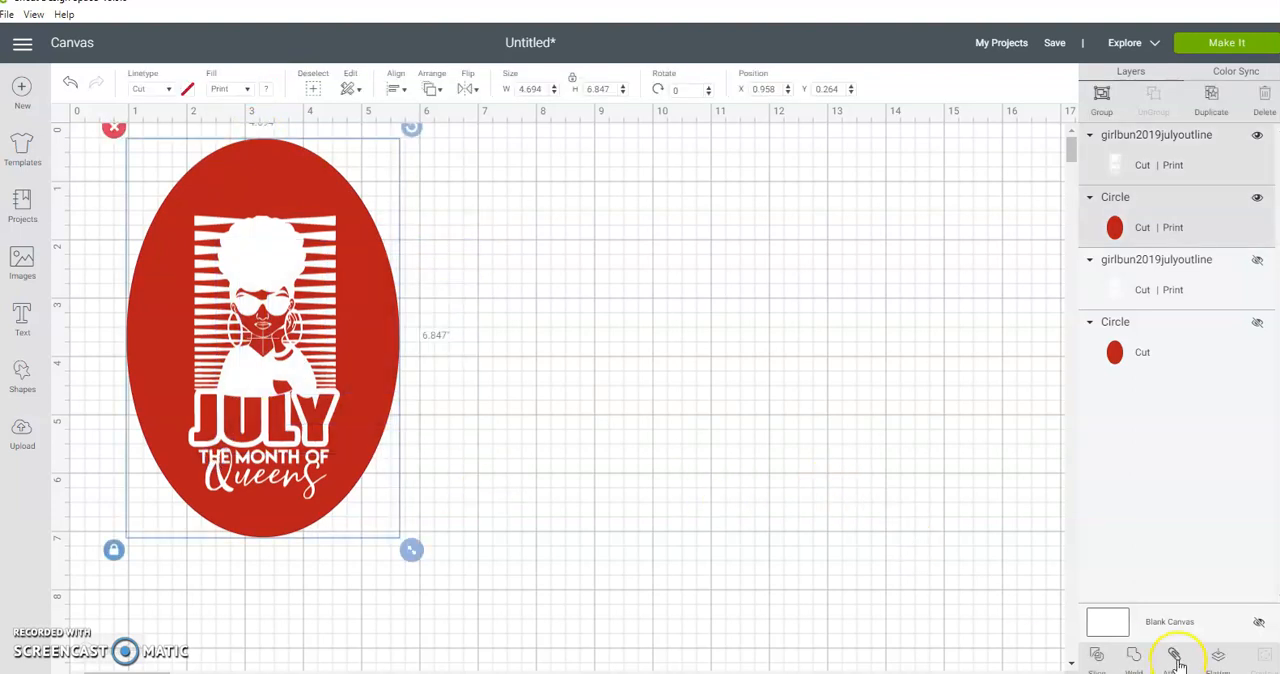
click(348, 314)
click(500, 286)
click(256, 162)
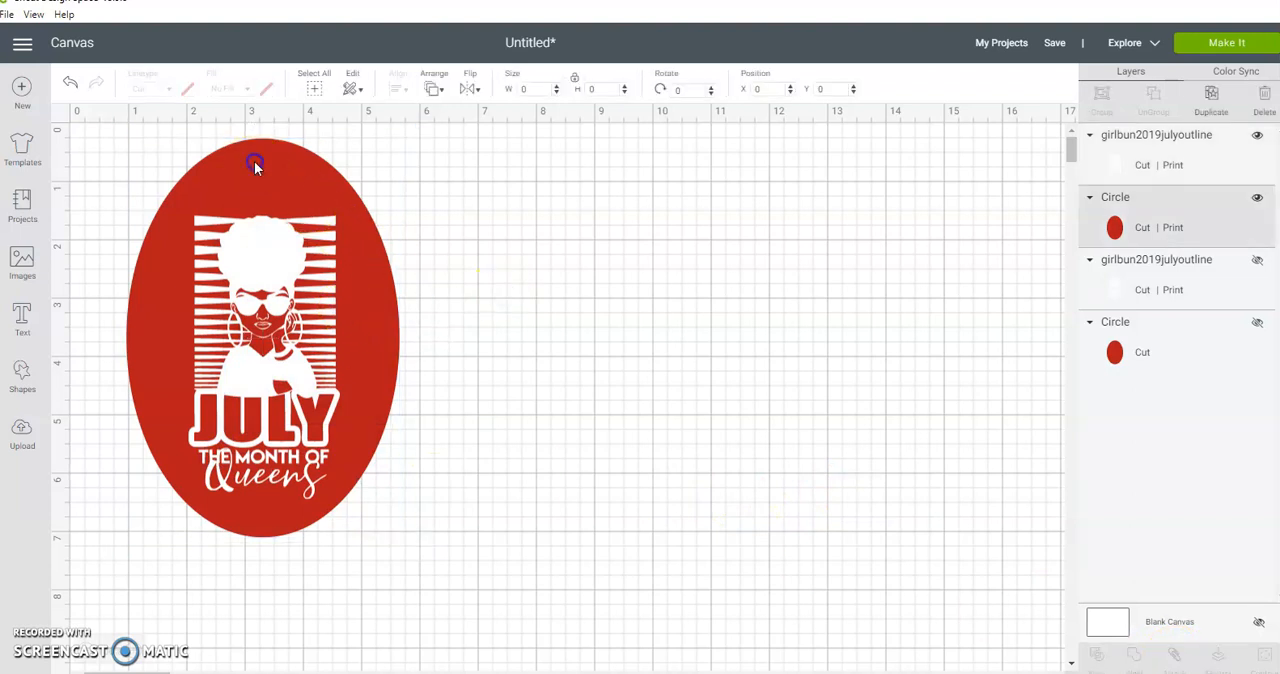
Step: Add a circle, shrink it to keyring-hole size and place it centered near the top of the red oval
click(22, 388)
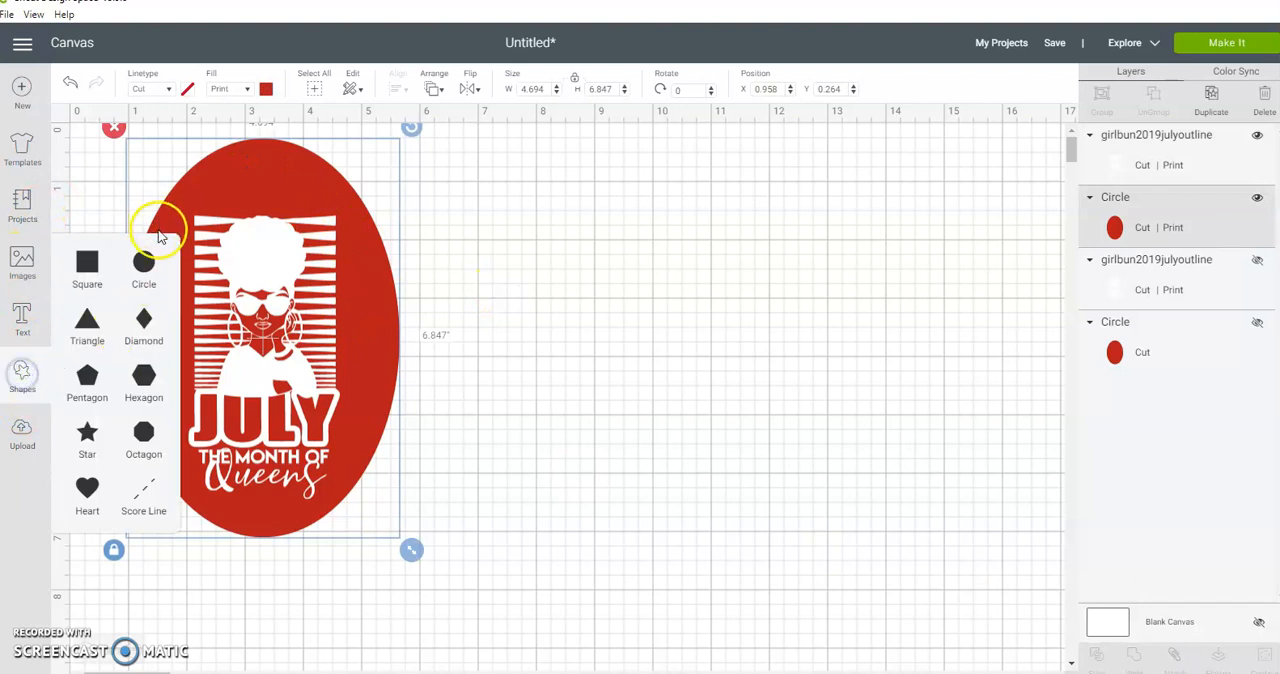
click(143, 261)
drag(391, 397, 640, 397)
drag(689, 495, 261, 158)
click(546, 173)
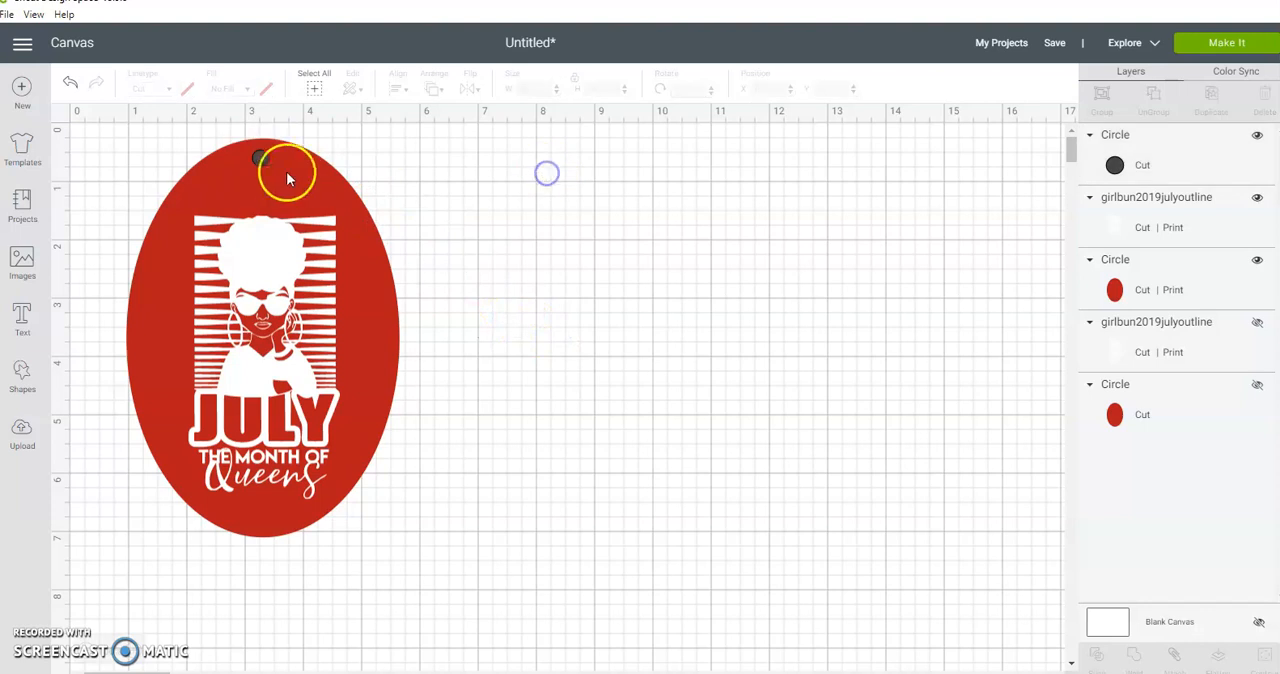
Step: Nudge the small dark circle slightly so it sits horizontally centred just inside the top edge of the red oval
click(266, 158)
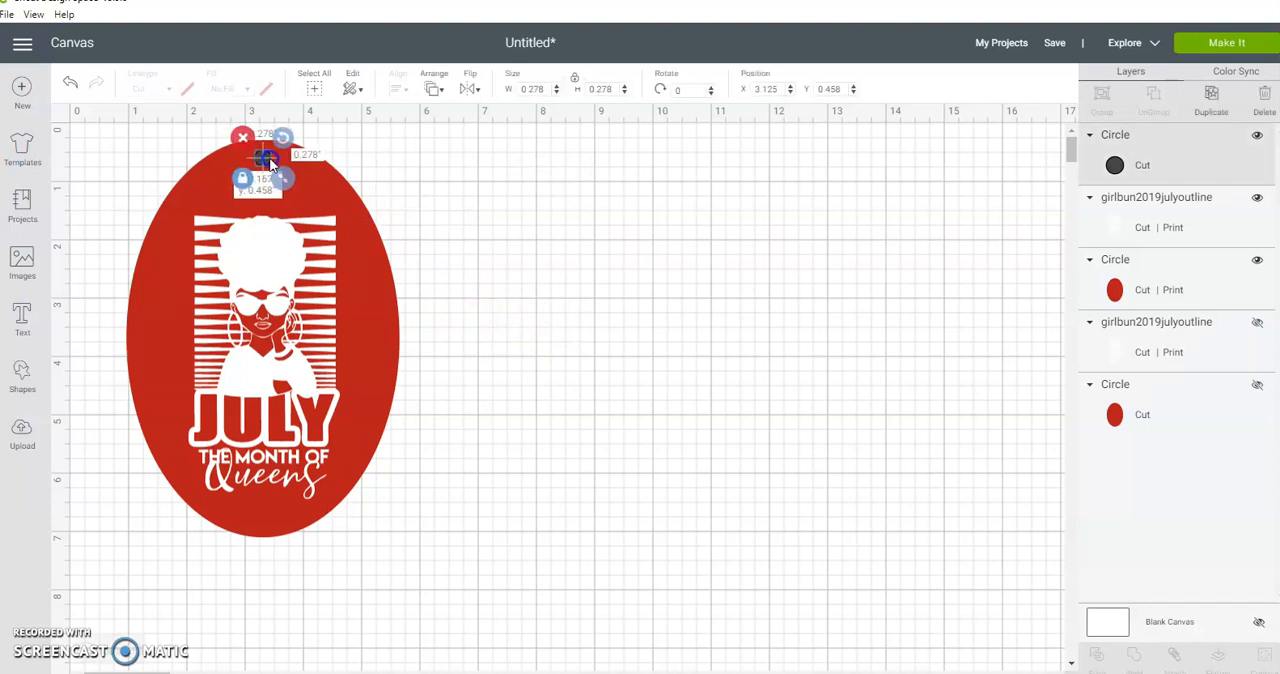
click(458, 167)
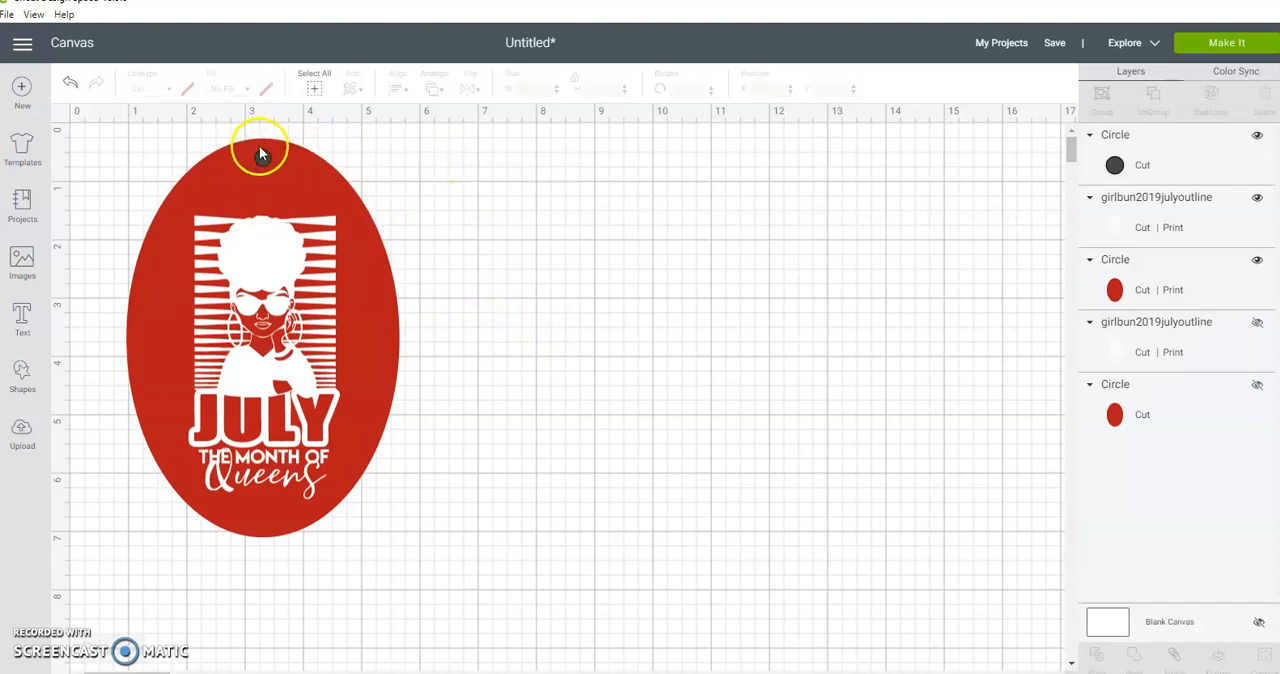
drag(265, 156, 265, 153)
click(398, 141)
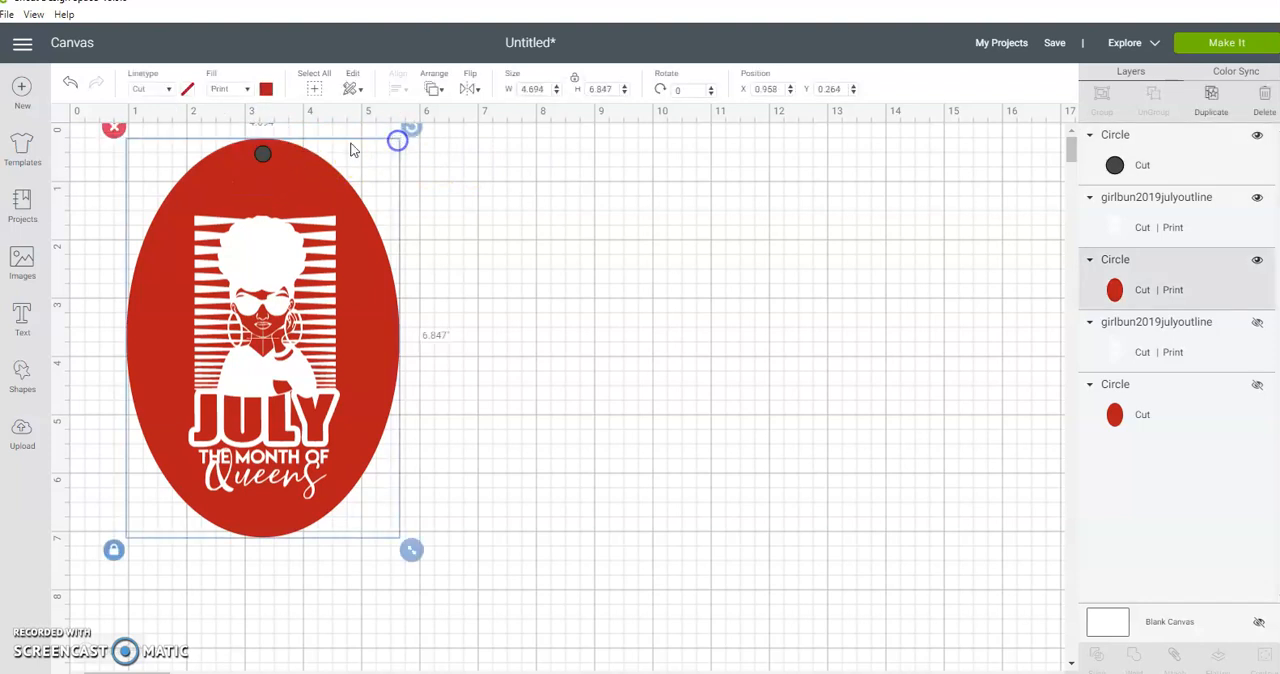
click(263, 153)
click(465, 155)
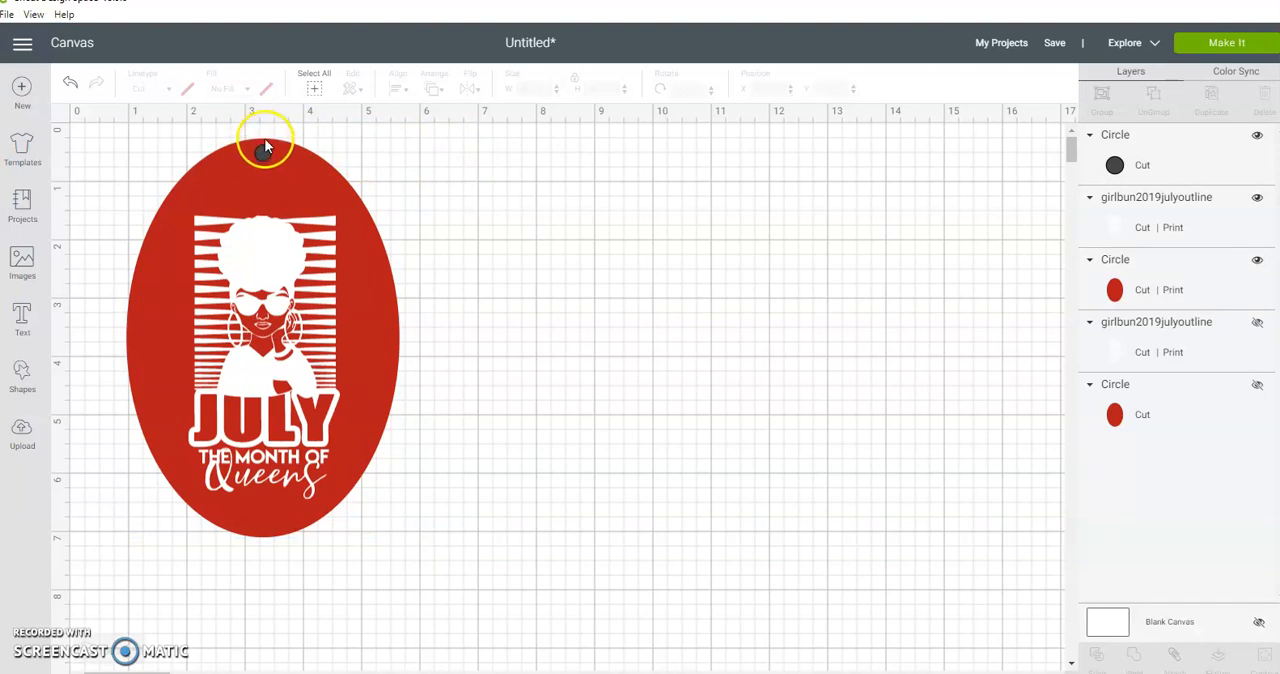
click(403, 146)
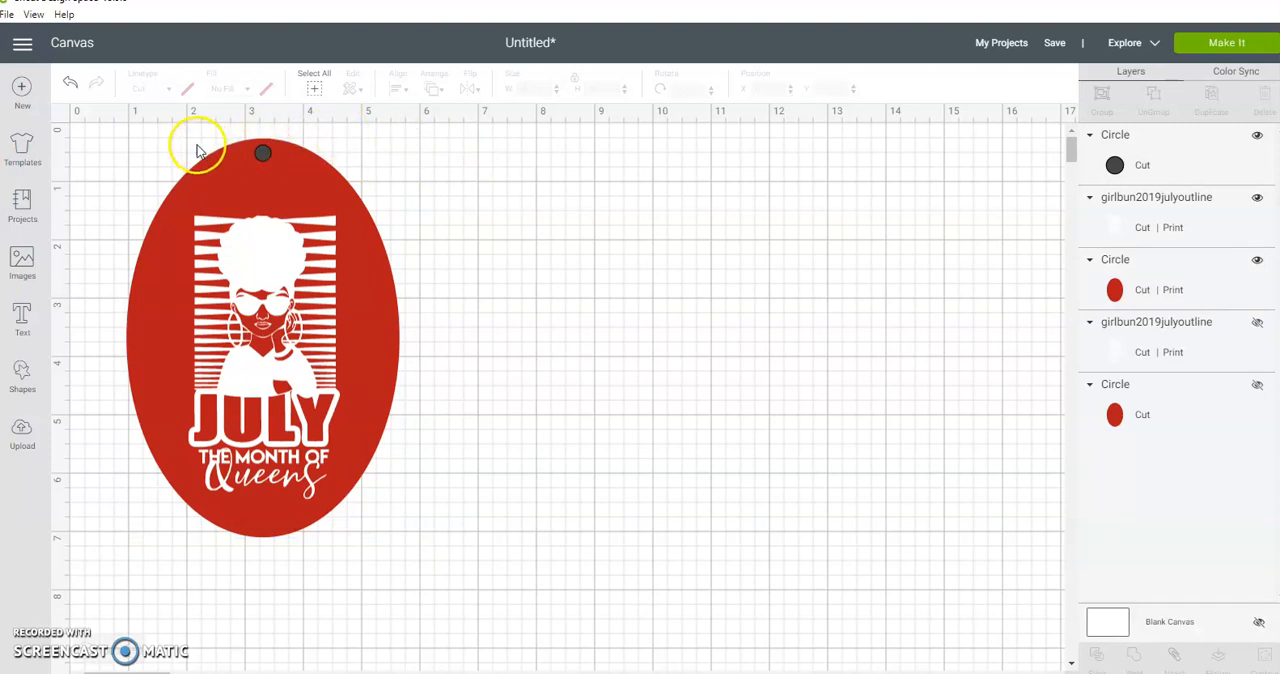
Step: Slice the small circle out of the visible red oval, leaving the graphic out of the operation
drag(184, 140, 329, 157)
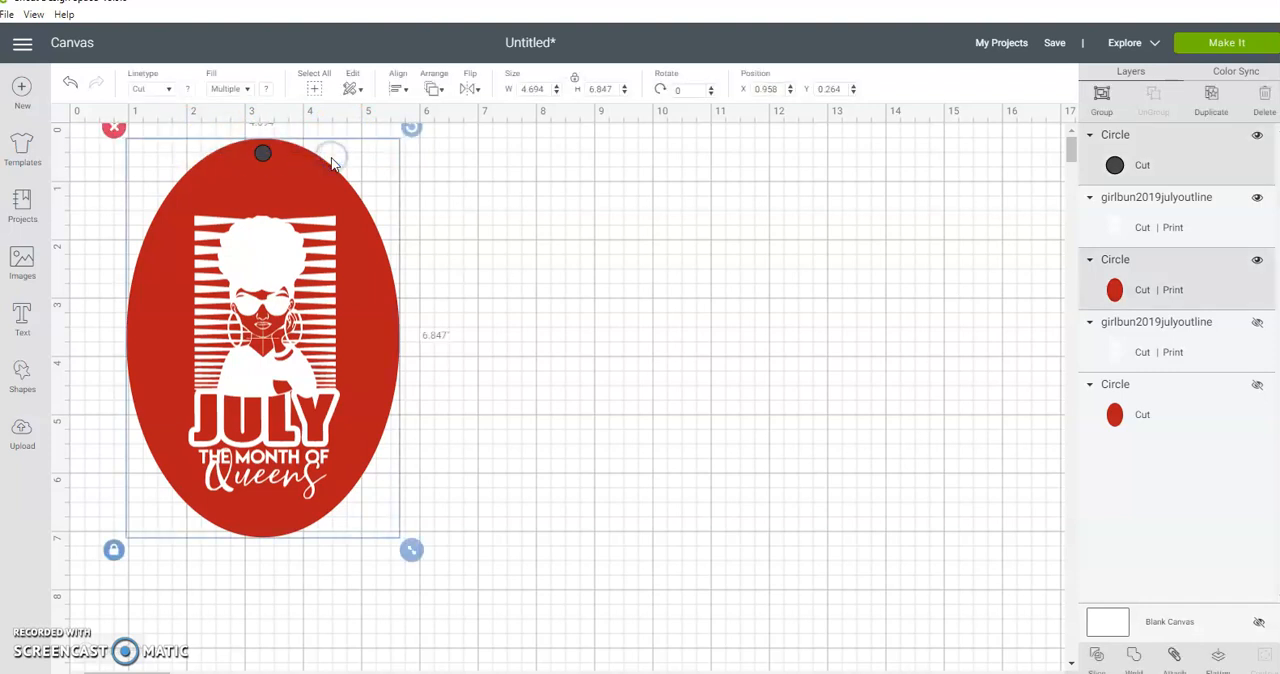
click(276, 361)
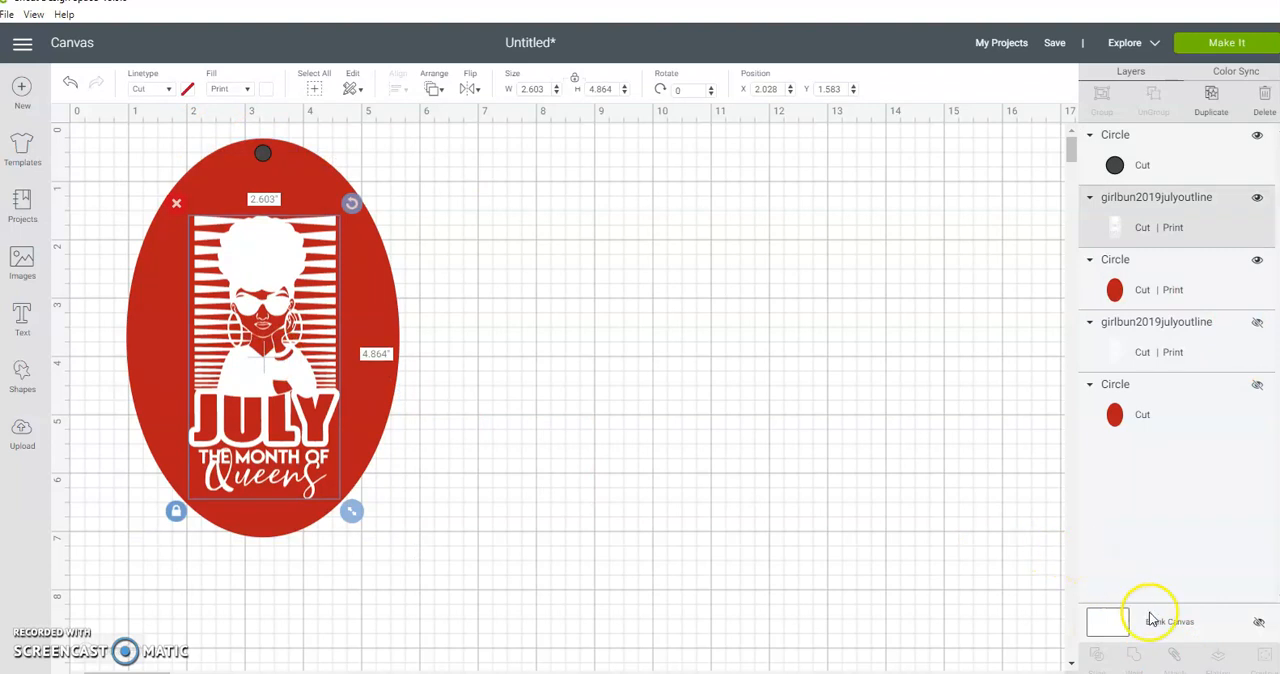
click(385, 308)
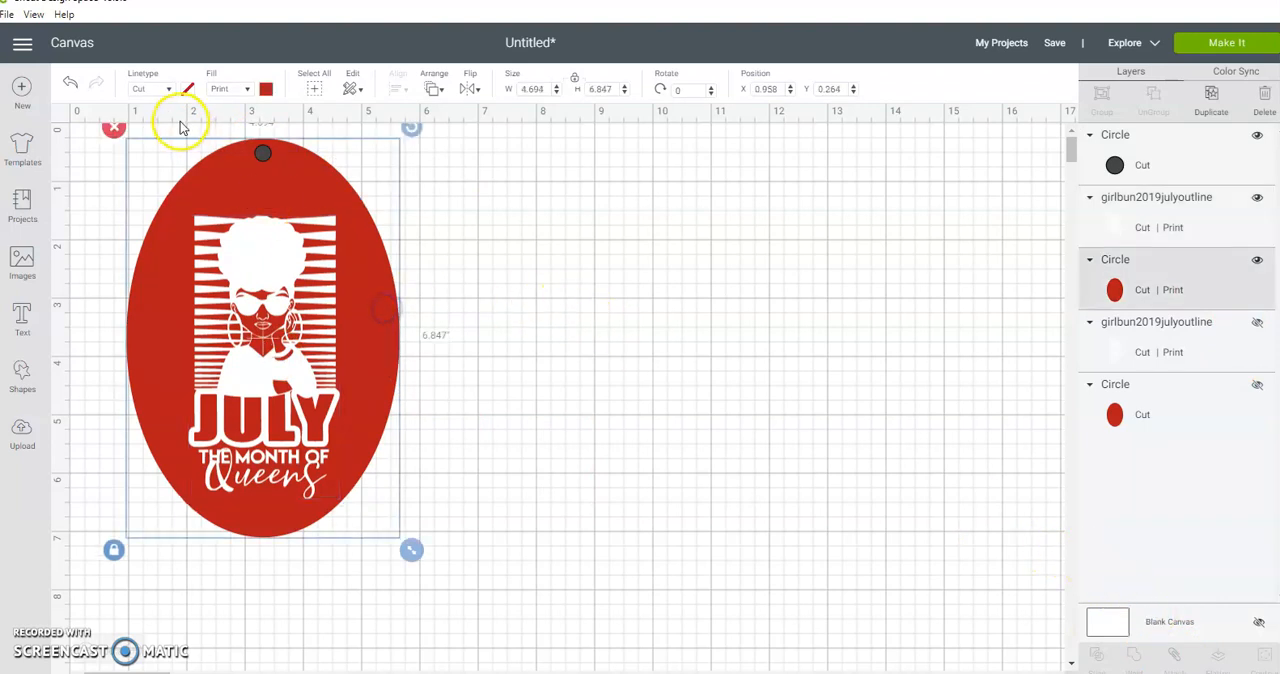
click(107, 153)
drag(323, 133, 257, 163)
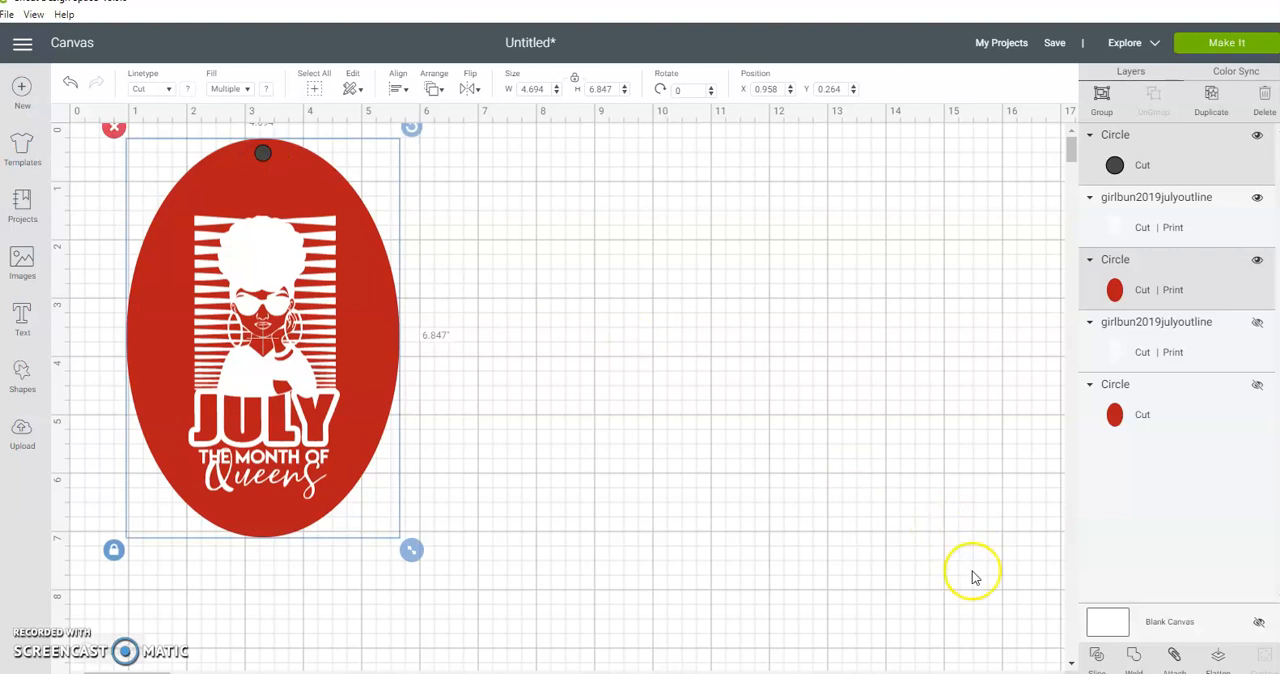
click(1101, 660)
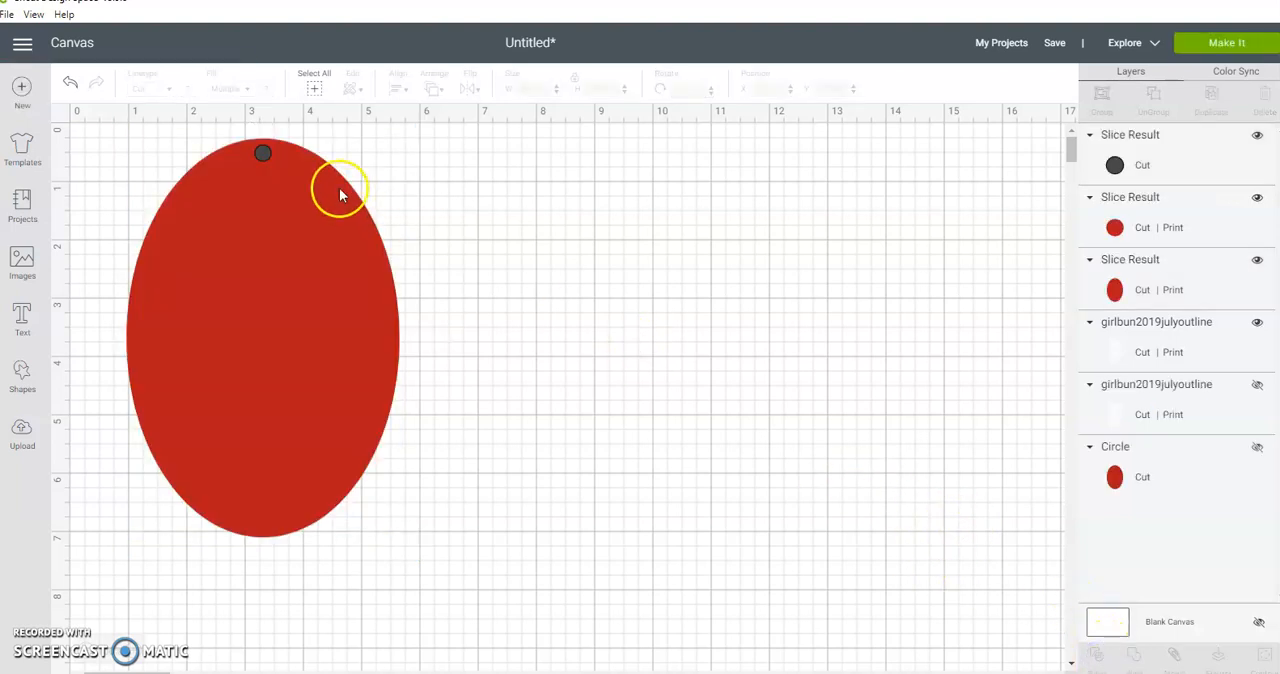
Step: Move the dark and red cut-out circles off the oval and delete the red one
drag(260, 157, 700, 185)
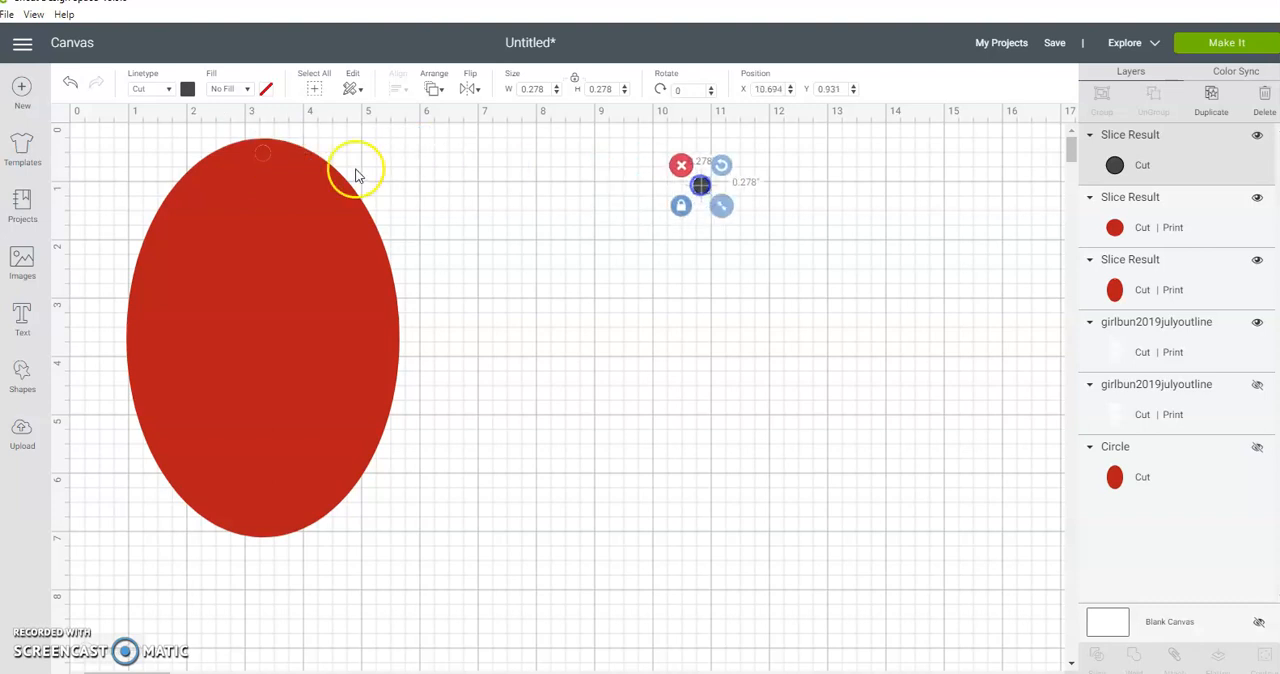
drag(260, 157, 611, 183)
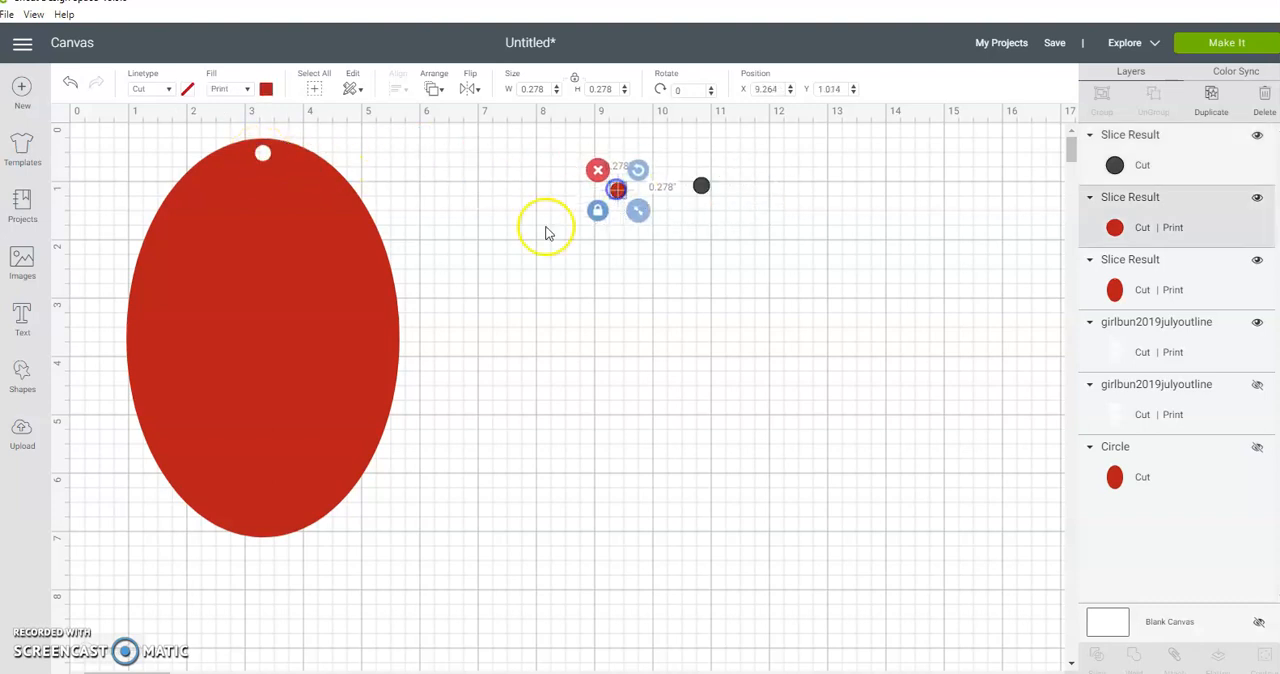
click(598, 166)
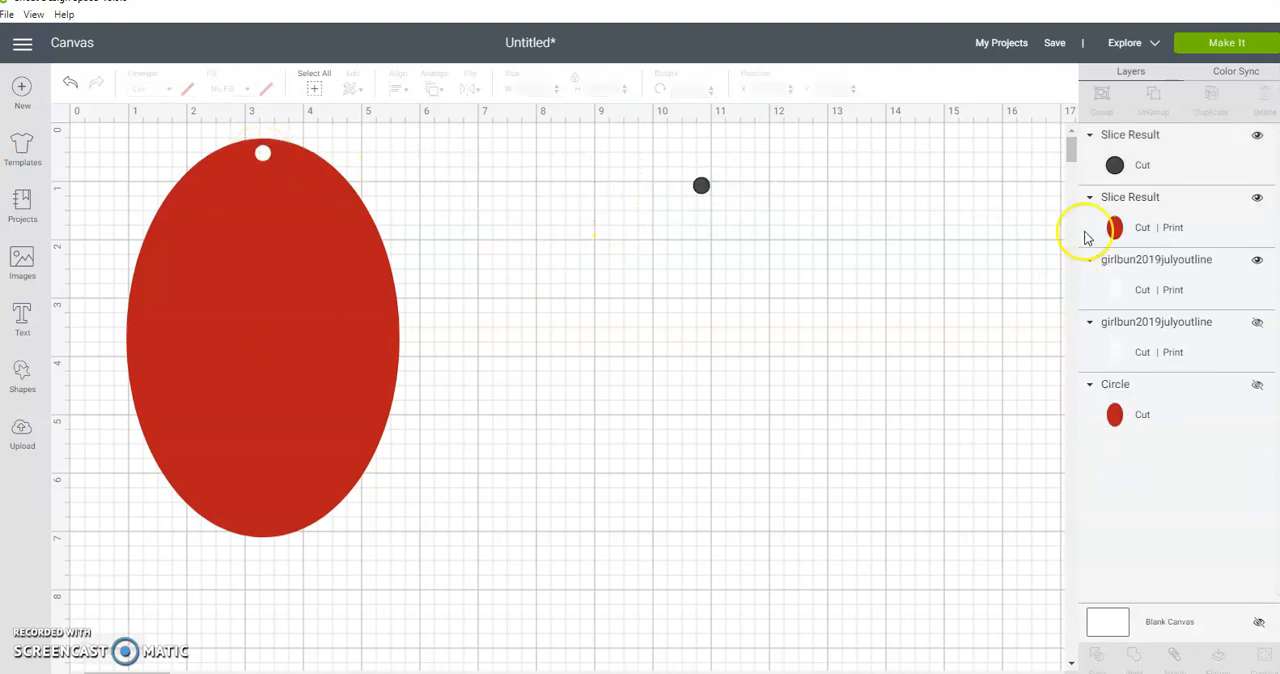
Step: Bring the visible July graphic to the front of the layer order and attach it to the sliced red oval
drag(1142, 283, 1150, 134)
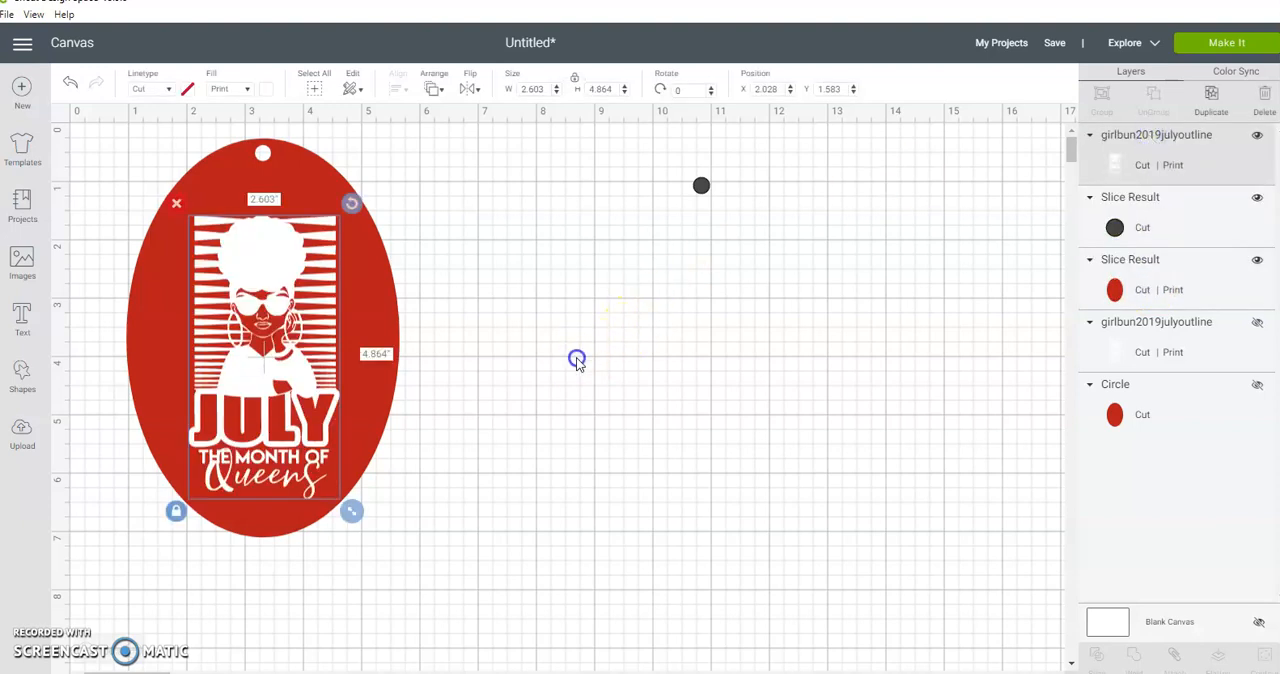
drag(132, 194, 386, 352)
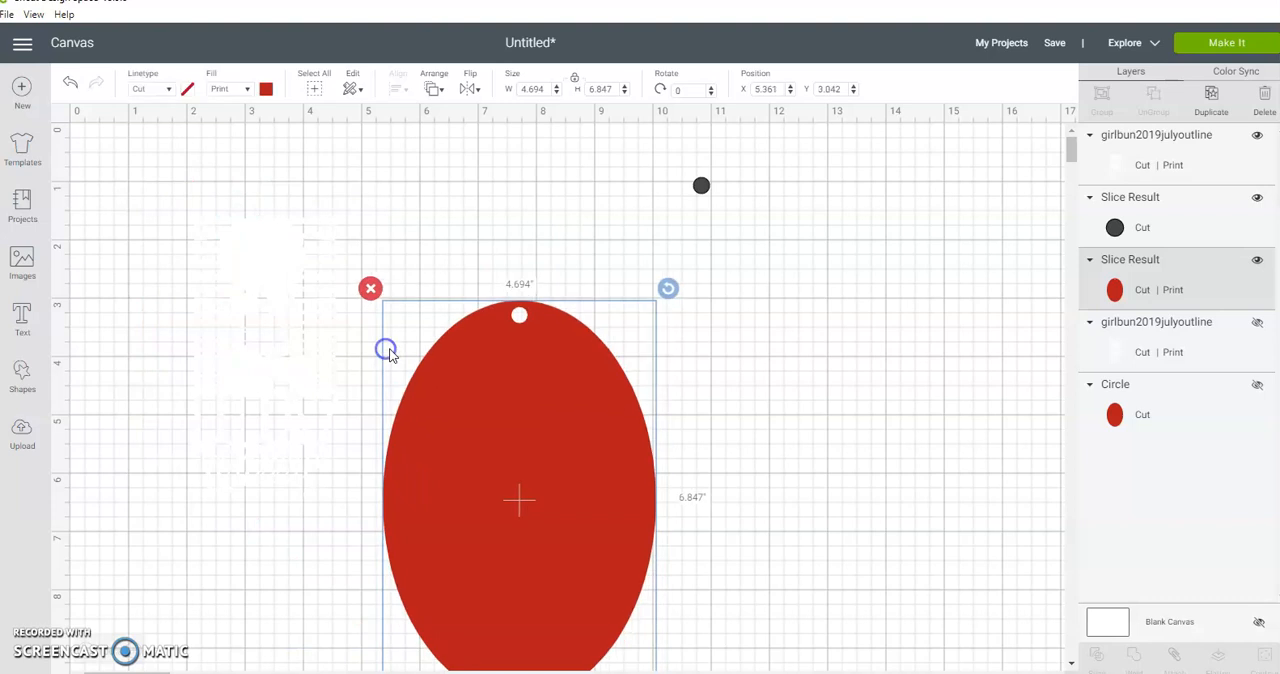
key(ctrl+z)
drag(457, 203, 178, 354)
click(1175, 657)
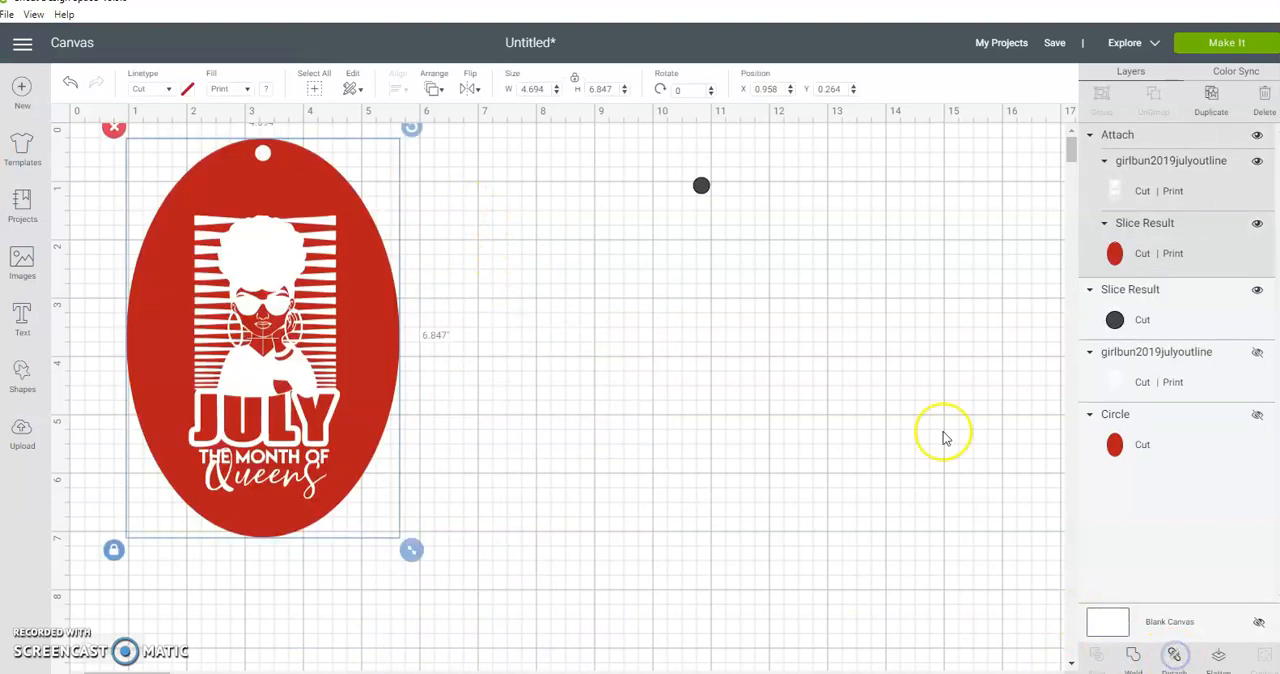
Step: Hide the leftover dark circle from the slice
click(692, 186)
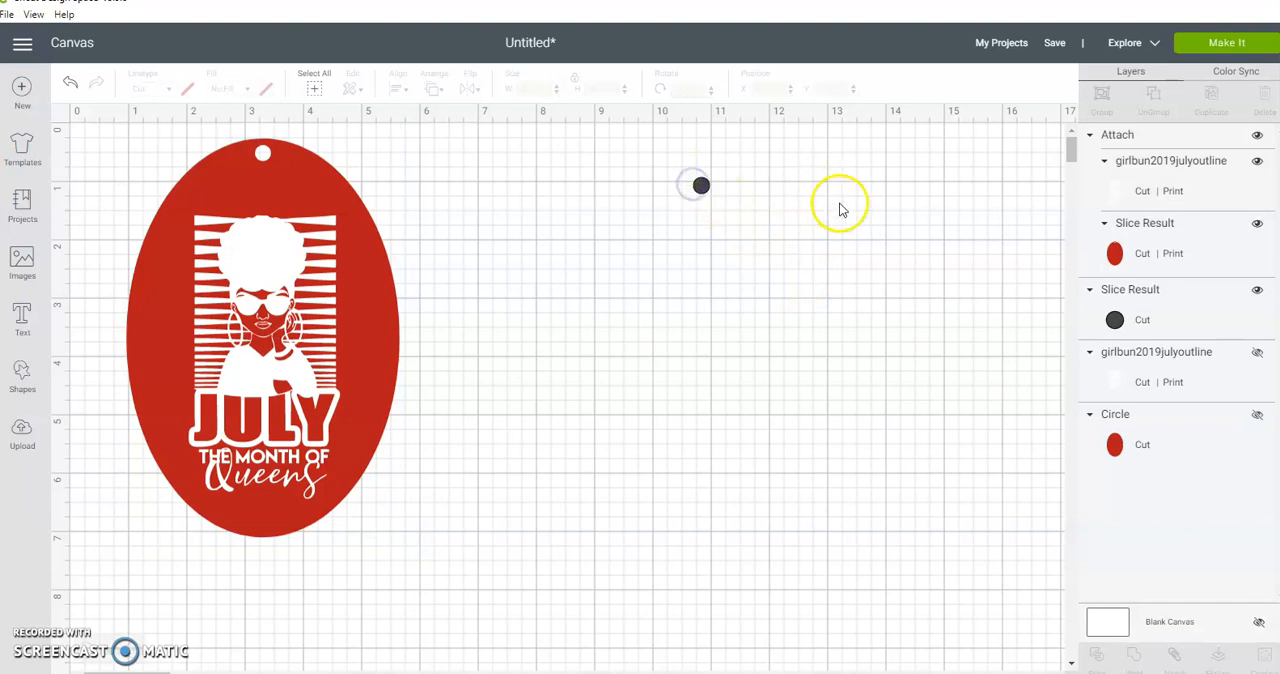
click(699, 188)
click(1256, 293)
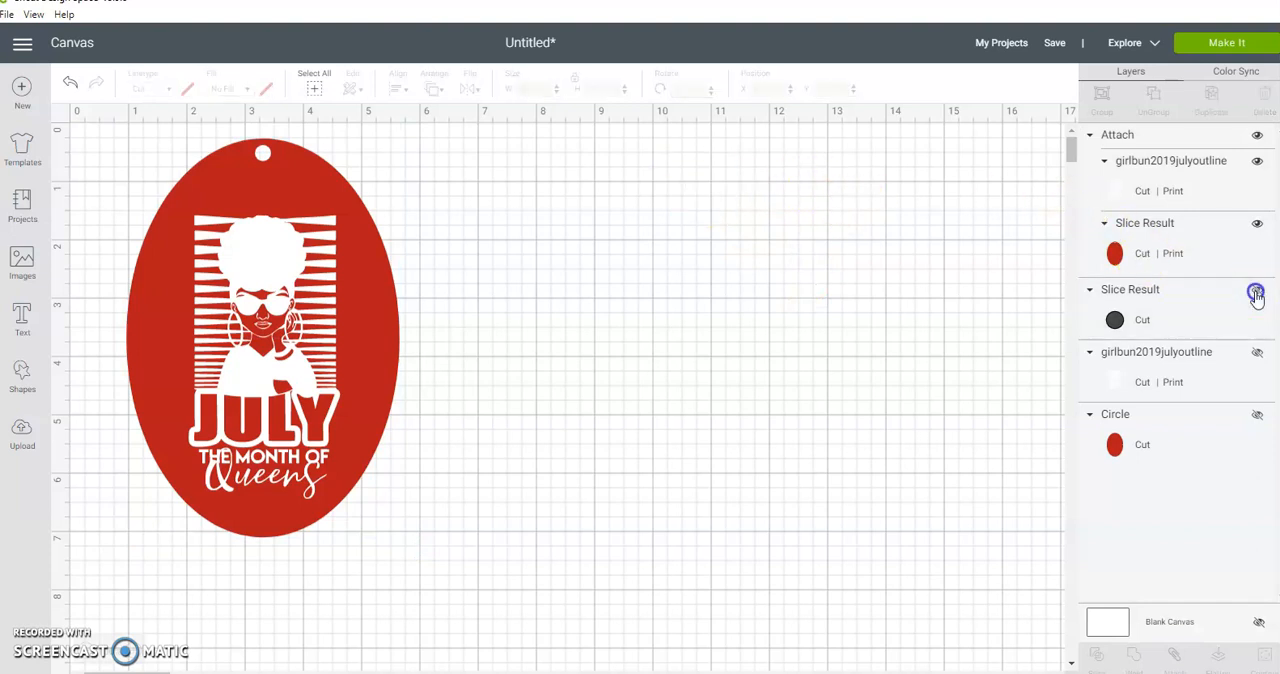
Step: Shrink the attached tag proportionally and set its height to 2.5 inches
click(314, 194)
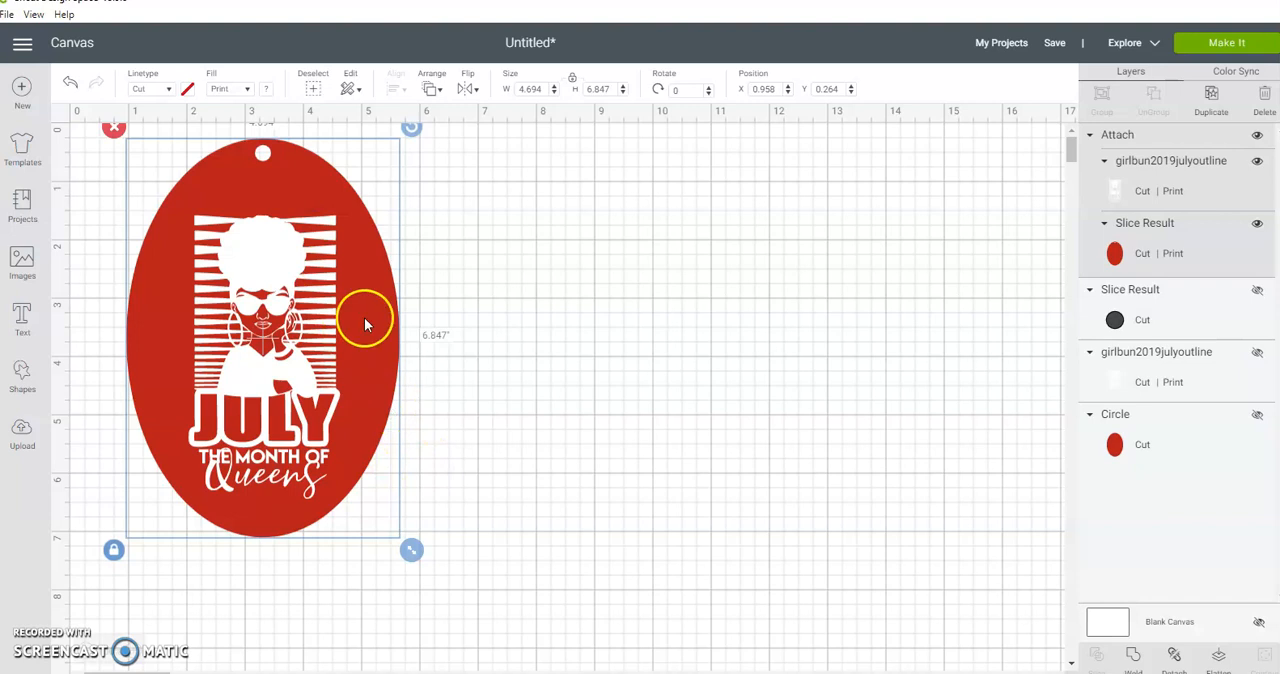
drag(411, 553, 250, 315)
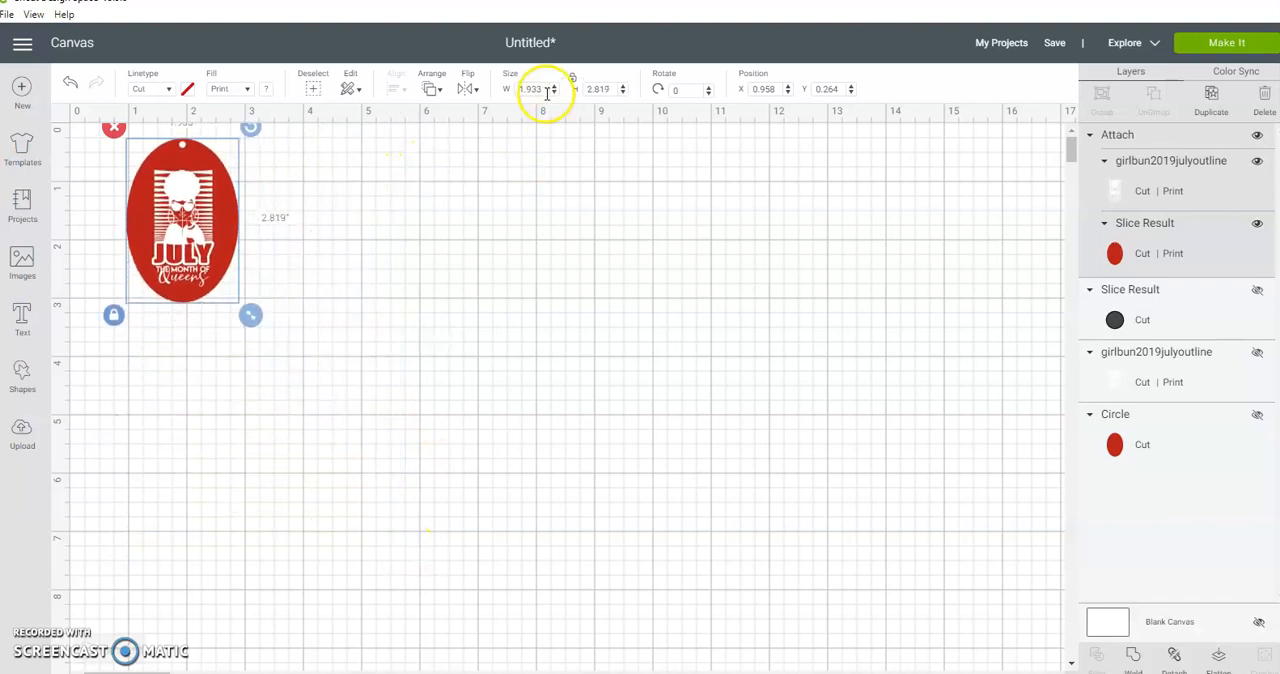
click(615, 88)
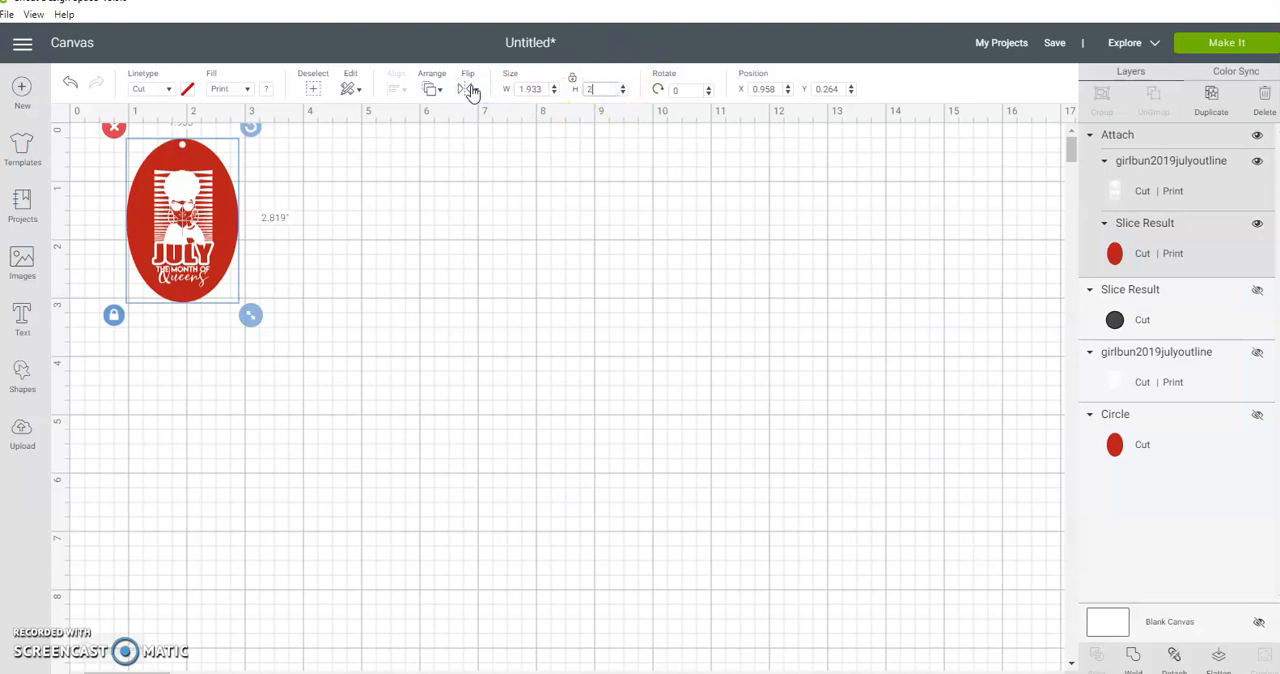
click(543, 89)
click(343, 306)
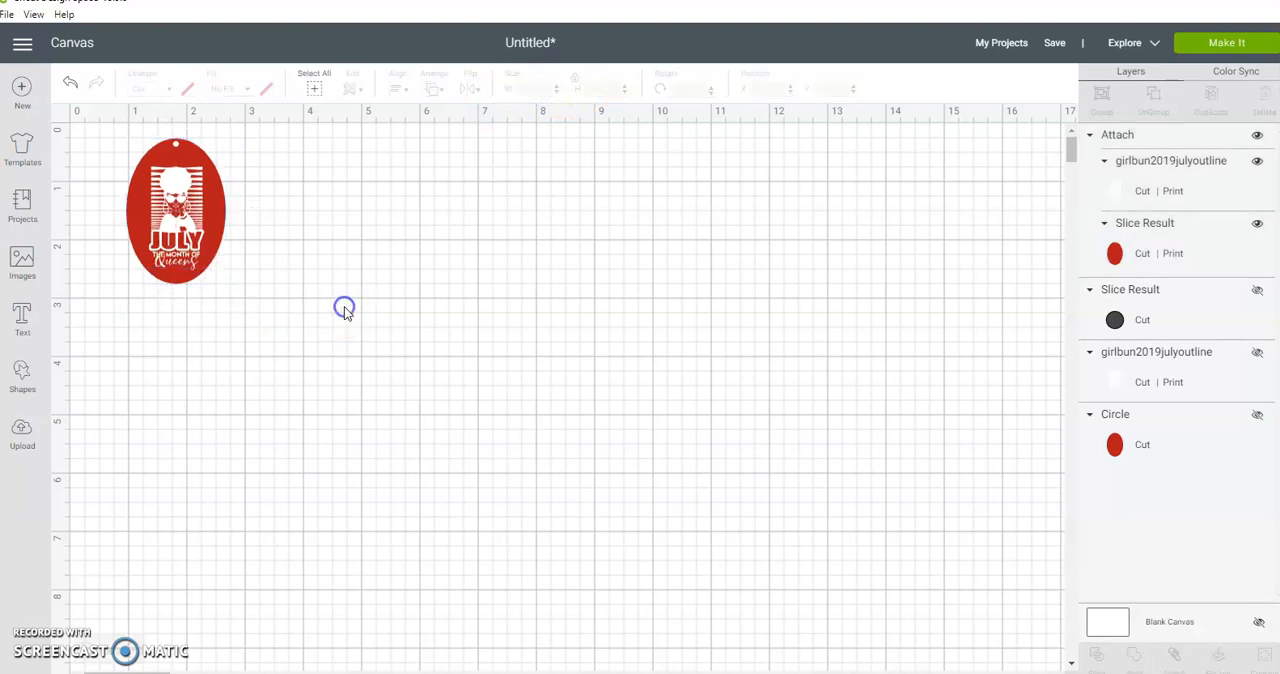
Step: Move the tag to the canvas origin at X 0, Y 0
drag(201, 200, 143, 188)
click(253, 193)
click(148, 198)
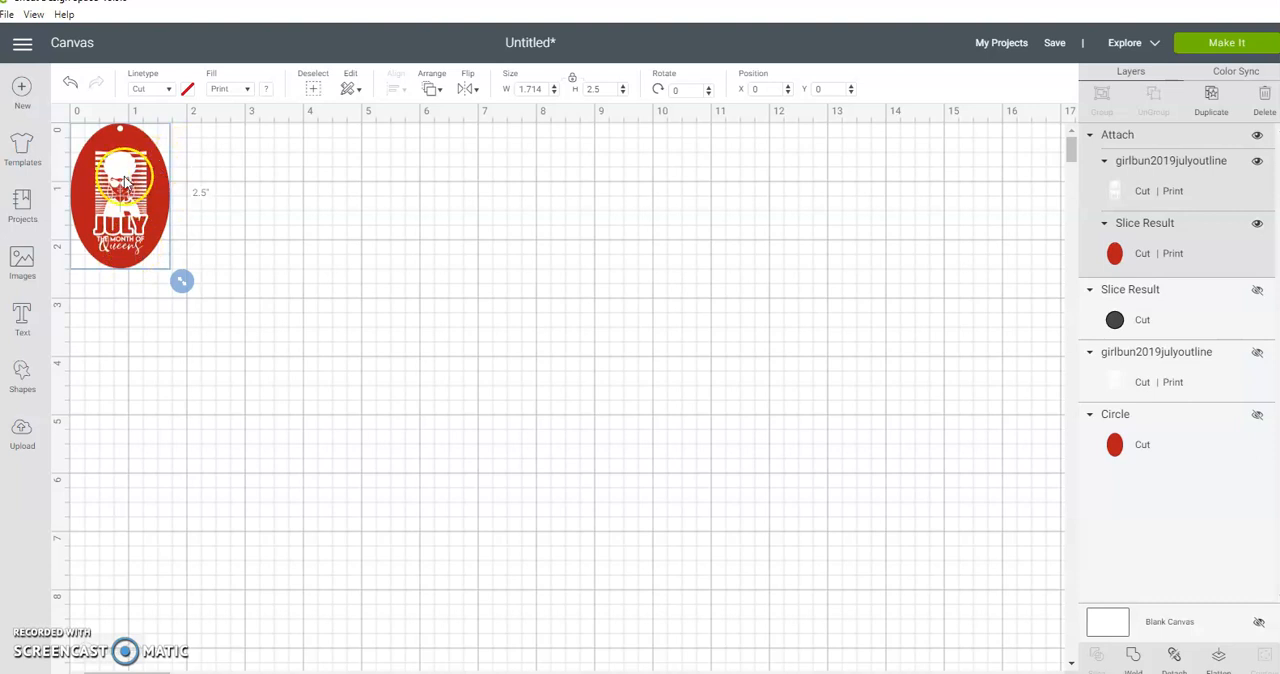
Step: Duplicate the tag and place the copy to its right at about X 1.85, Y 0
click(1219, 105)
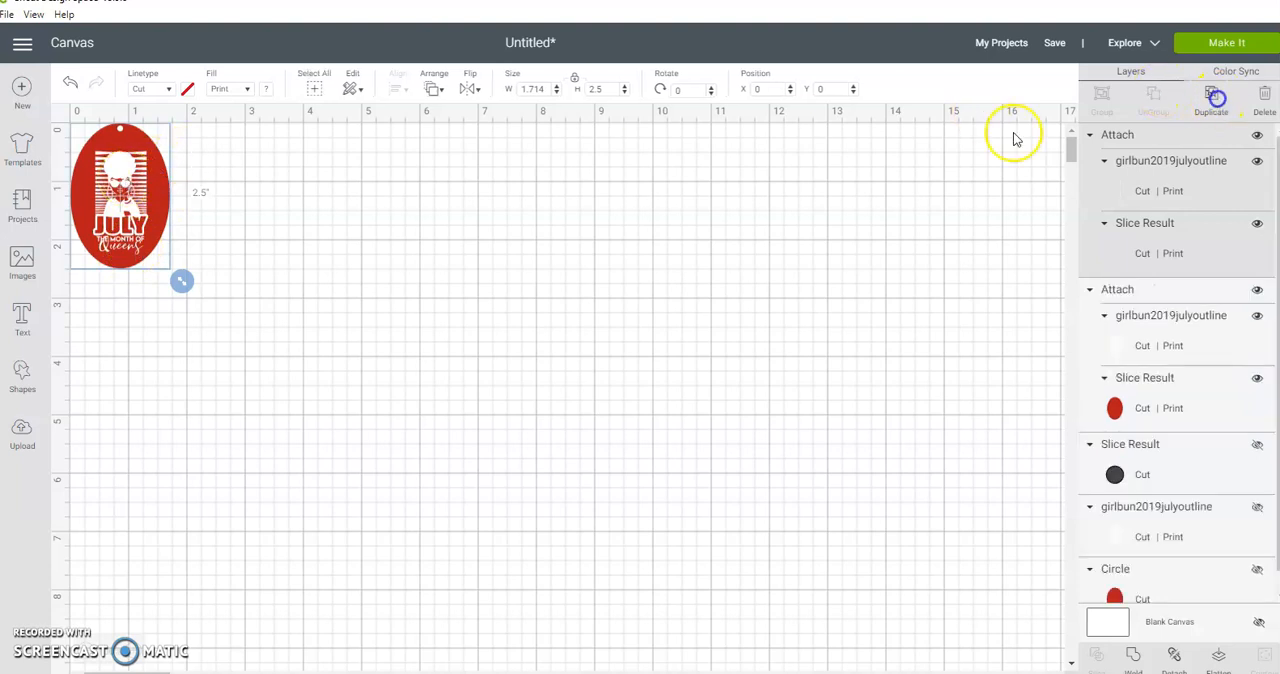
drag(175, 235, 248, 208)
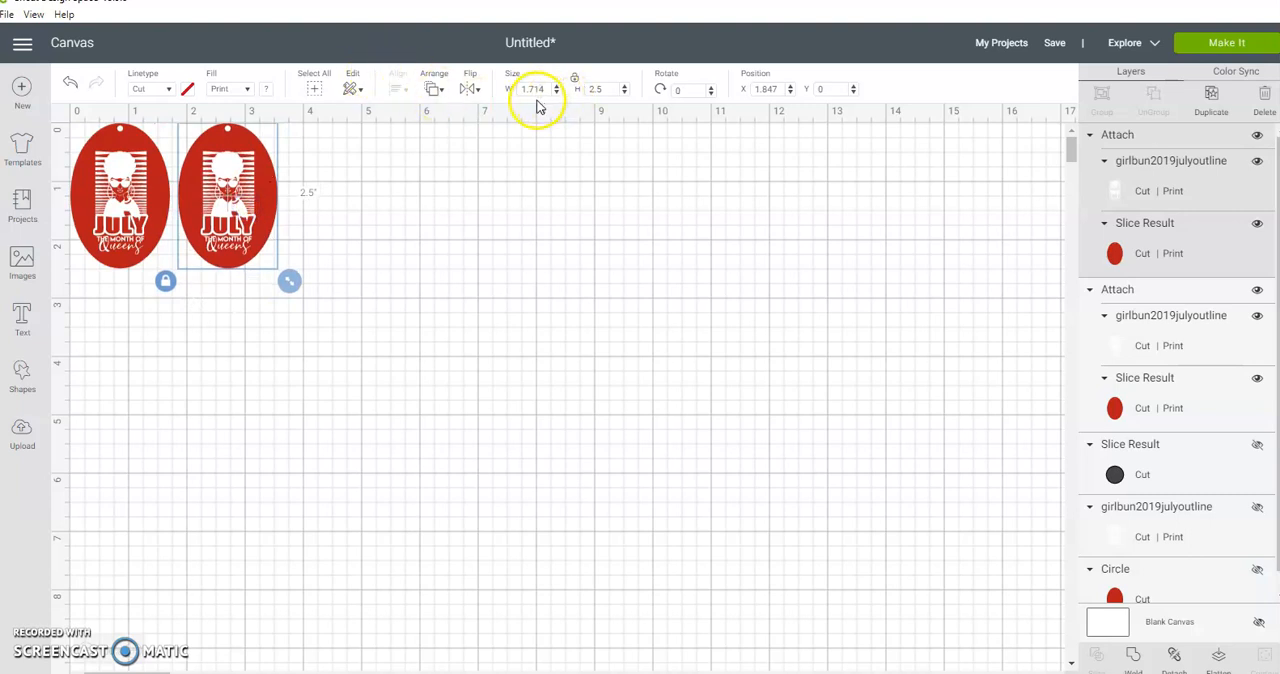
Step: Try flipping the second tag horizontally and flip it back to its original orientation
click(473, 91)
click(487, 118)
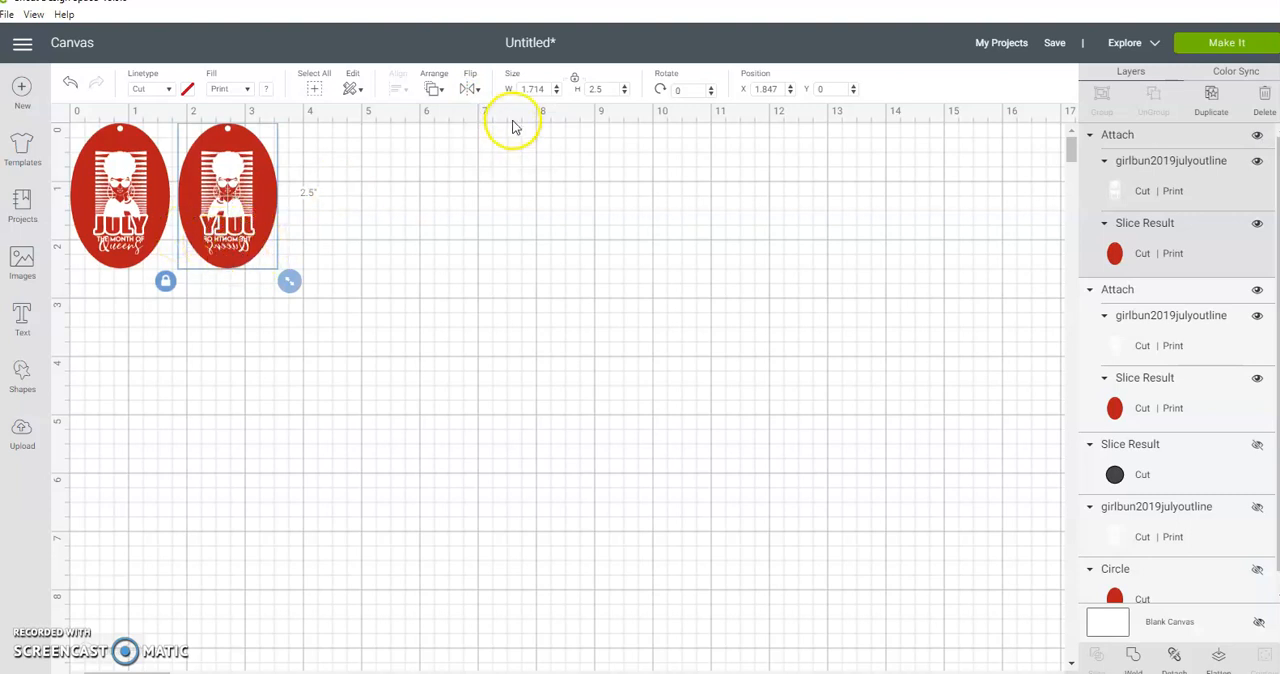
click(476, 90)
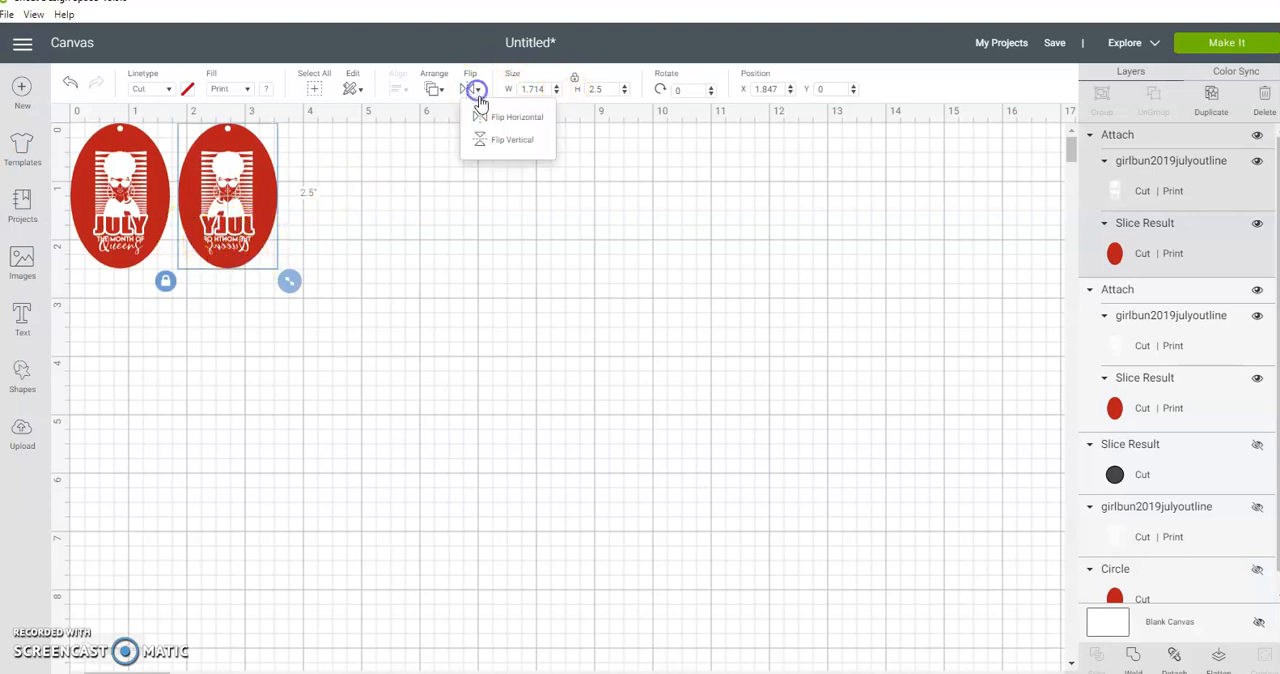
click(490, 119)
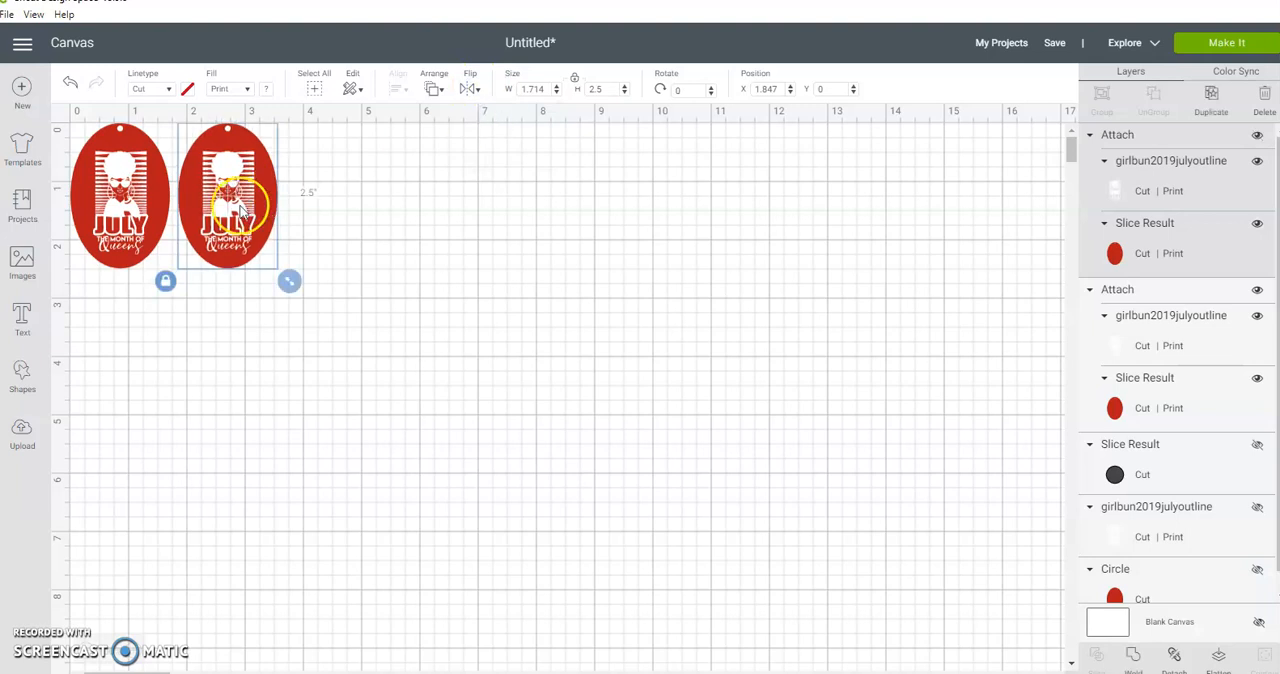
Step: Group the two tags, duplicate the group and place the copy directly below the first pair
click(429, 252)
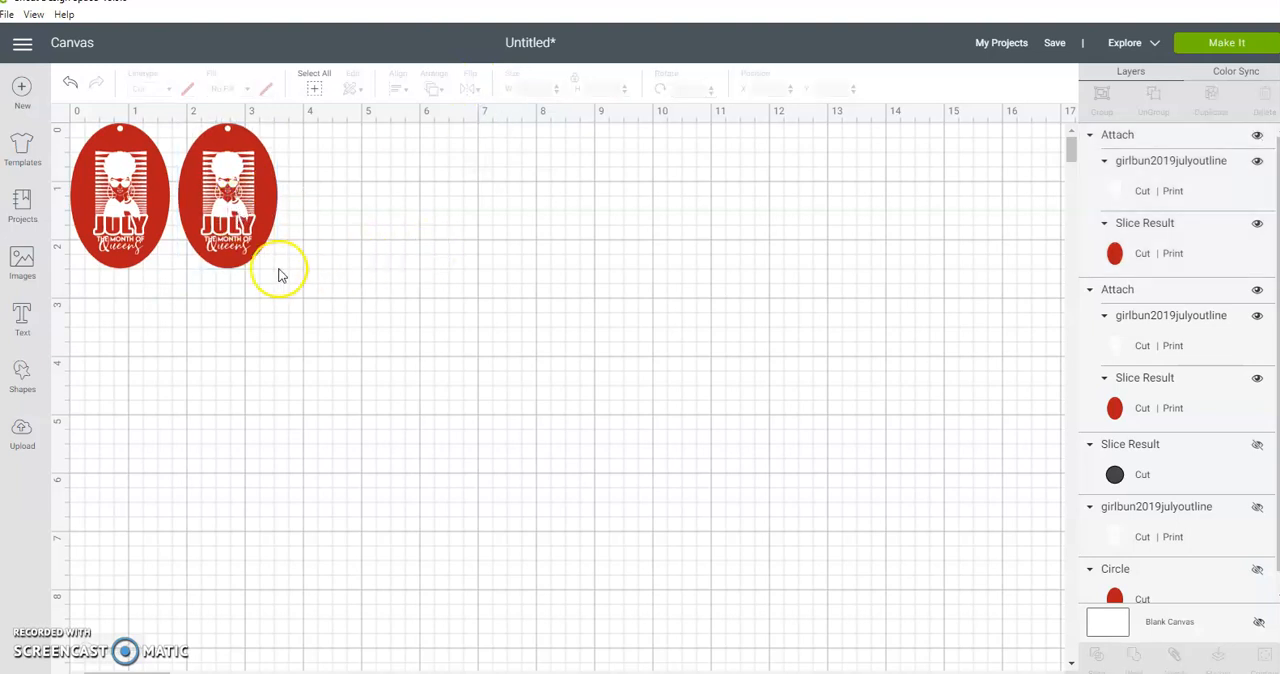
drag(110, 296, 320, 196)
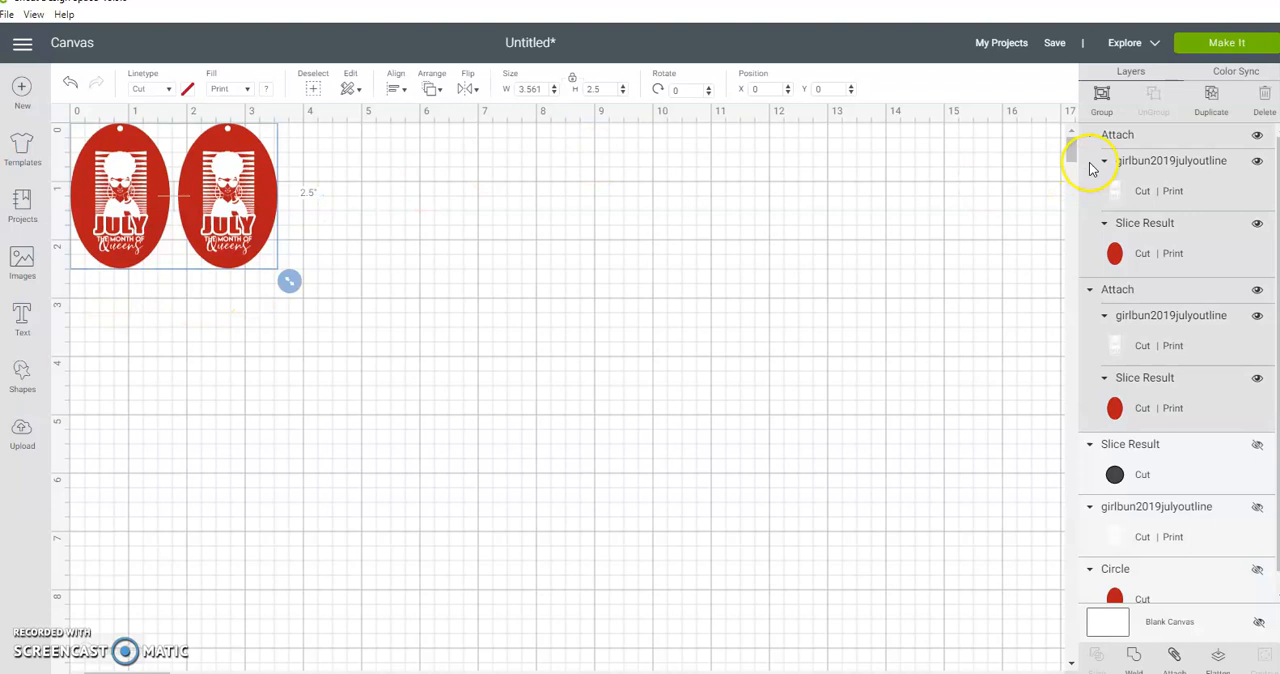
click(1101, 95)
click(1211, 95)
drag(276, 244, 246, 359)
click(394, 320)
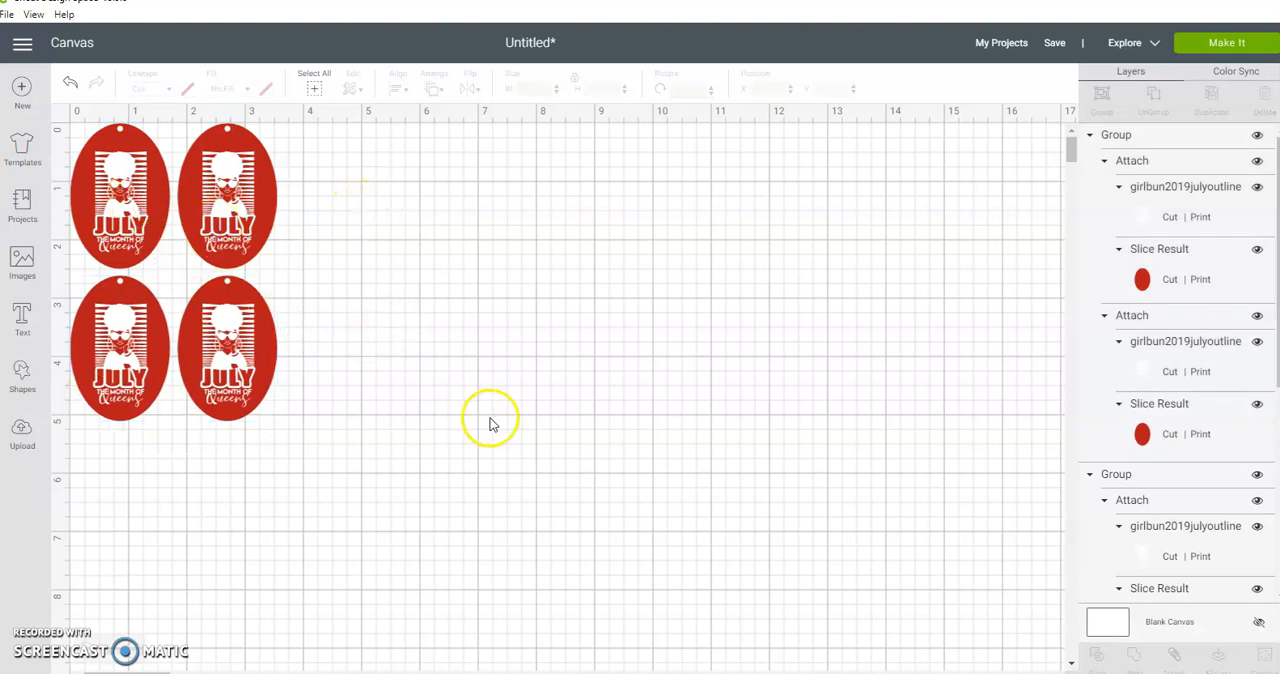
Step: Attach all four tags together, preview them on the cutting mat and return to the canvas
drag(122, 471, 272, 186)
click(1175, 655)
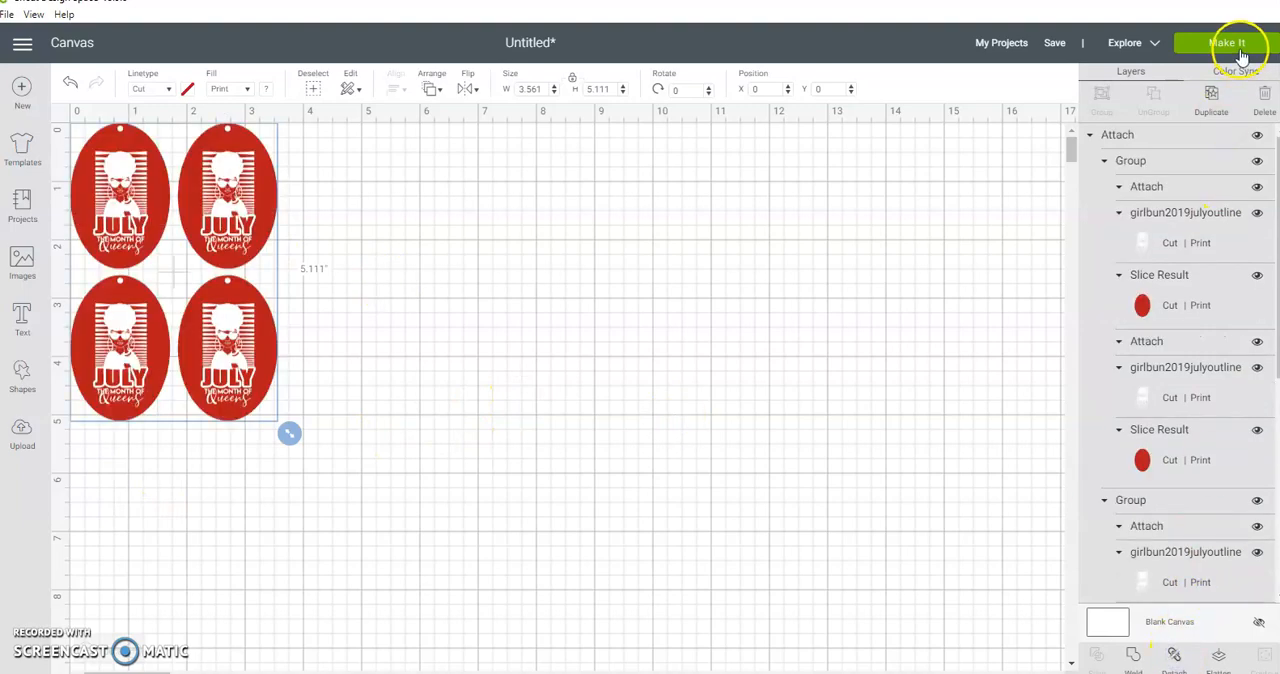
click(1230, 43)
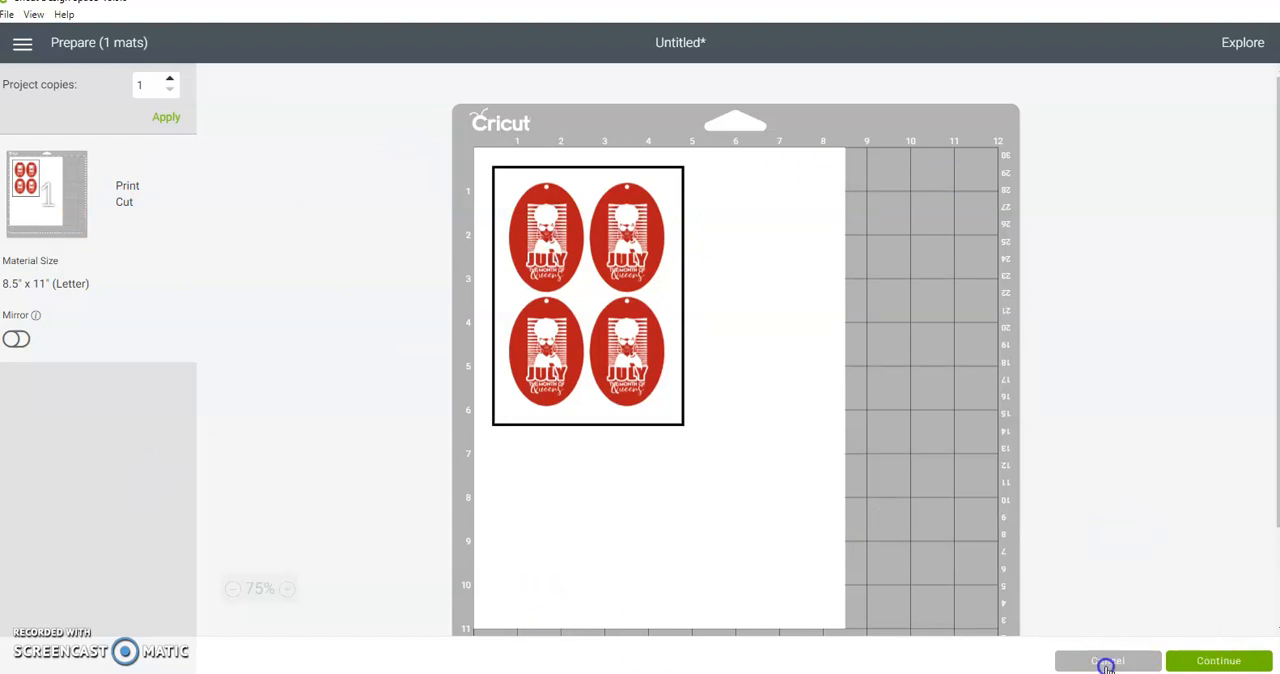
click(1106, 662)
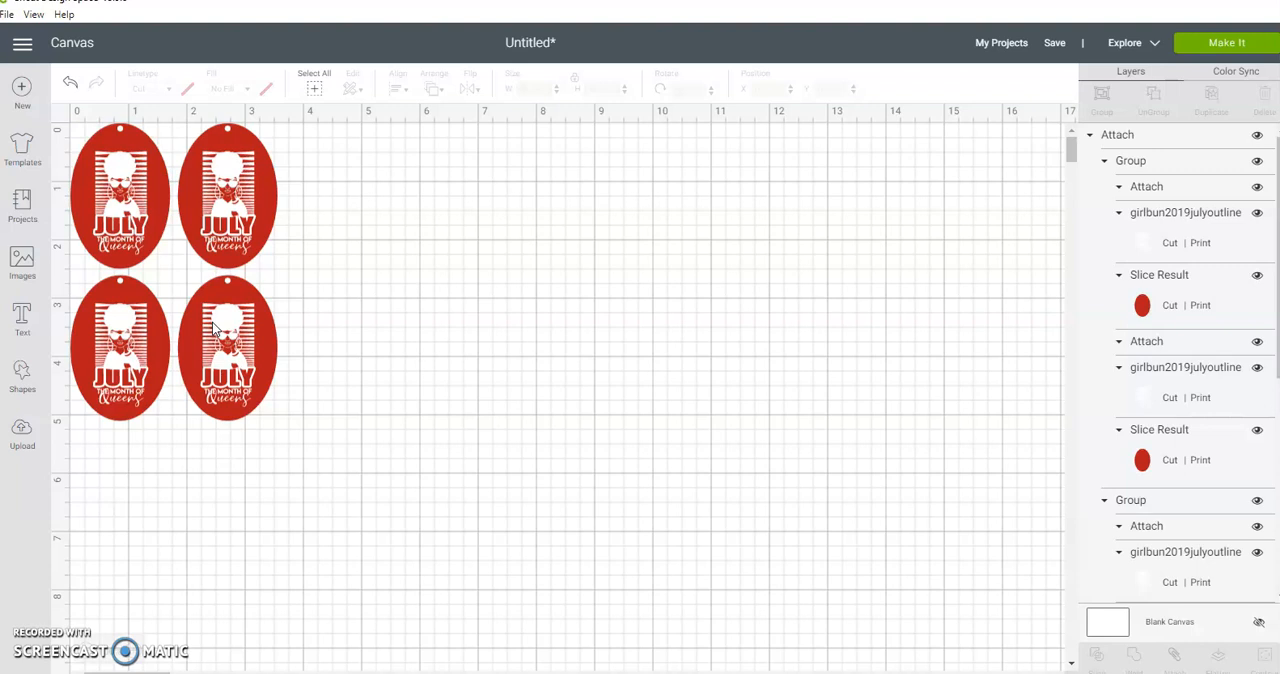
click(211, 452)
click(173, 447)
click(205, 390)
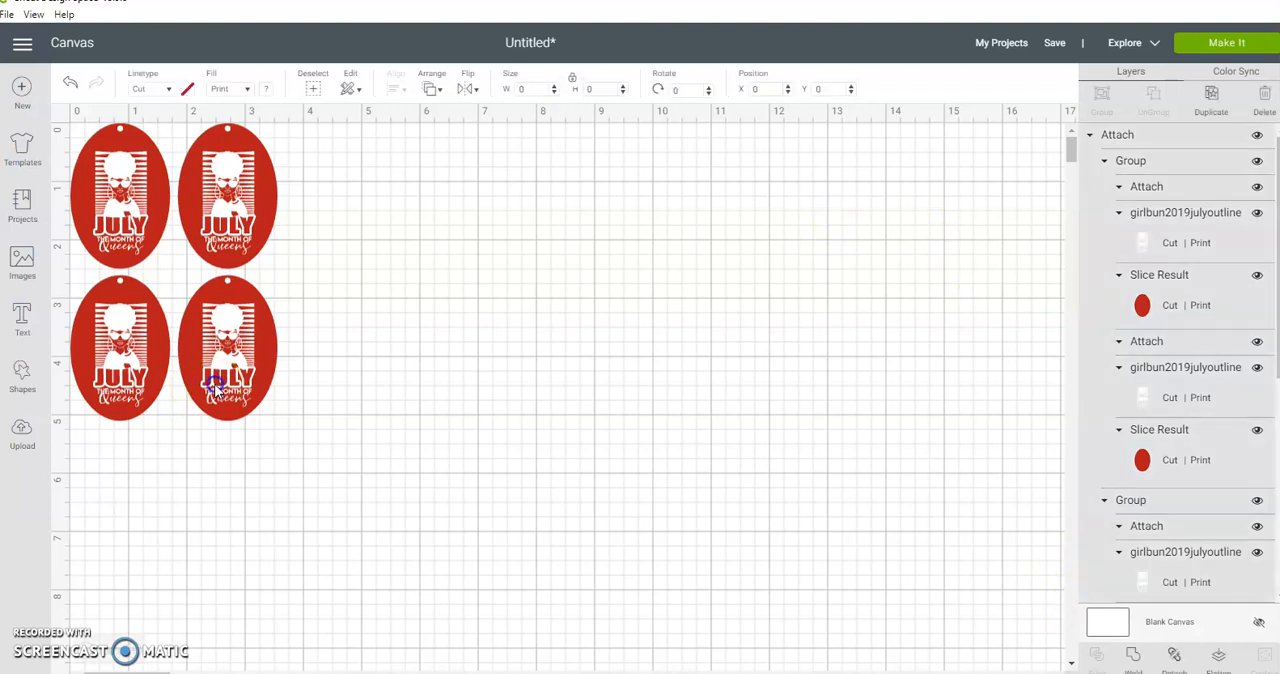
Step: Detach the four tags and add two more pairs by duplication, placing them below at X 0, Y 5.25 and X 0, Y 7.847
click(1175, 658)
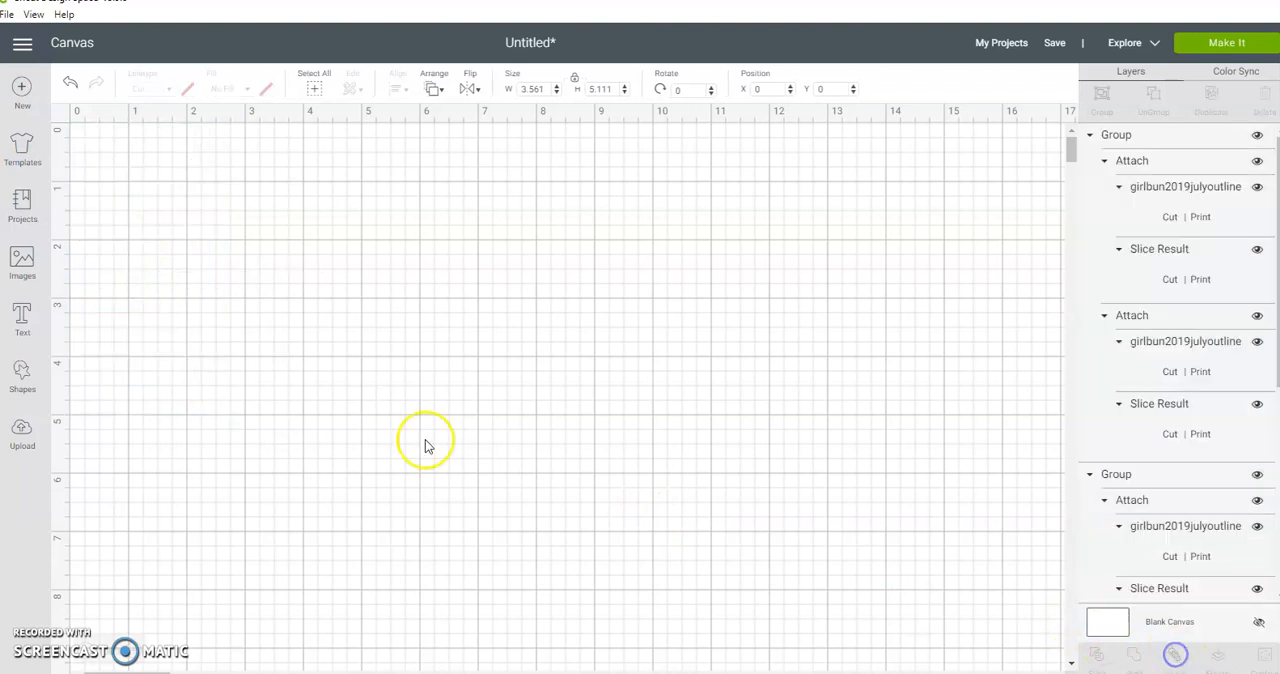
click(205, 228)
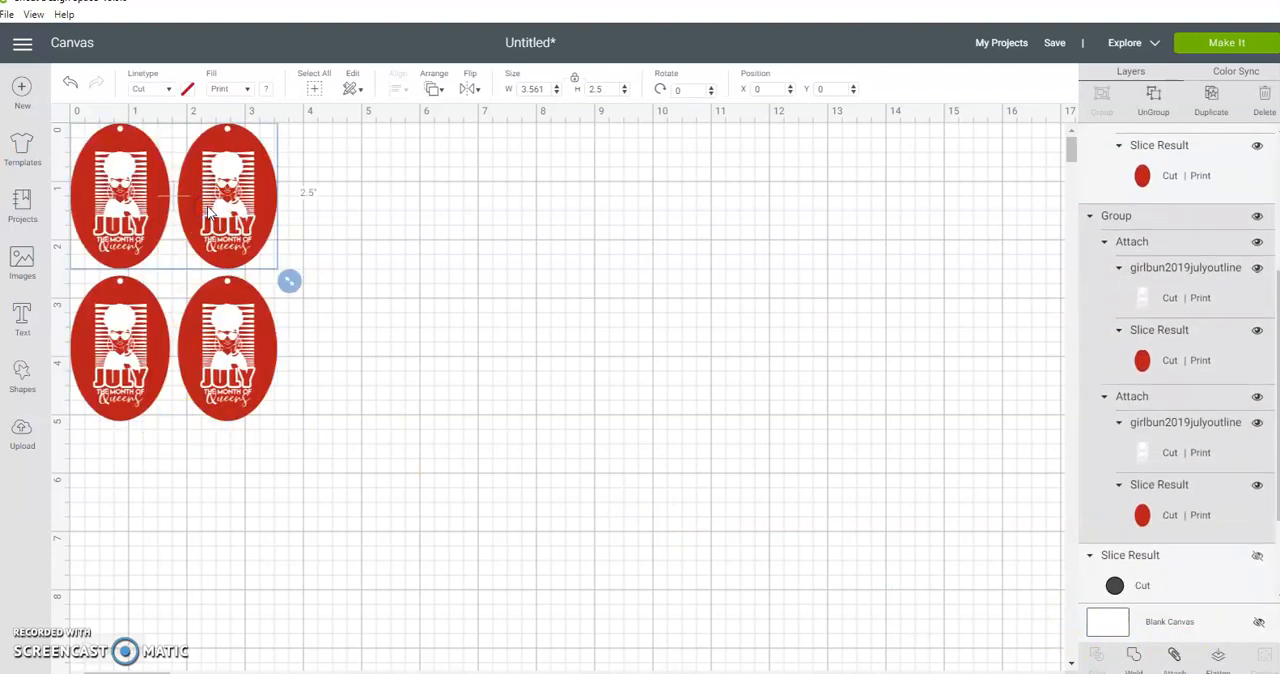
click(1213, 103)
drag(300, 243, 256, 517)
drag(1072, 158, 1073, 170)
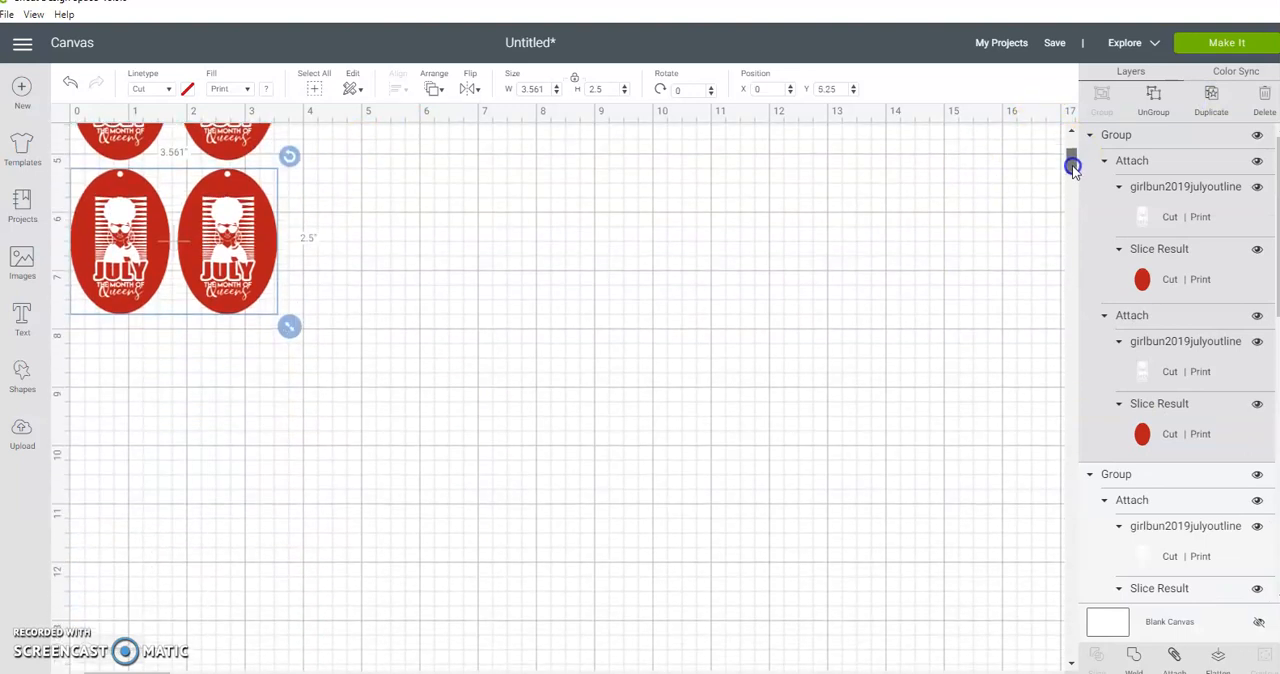
click(1214, 97)
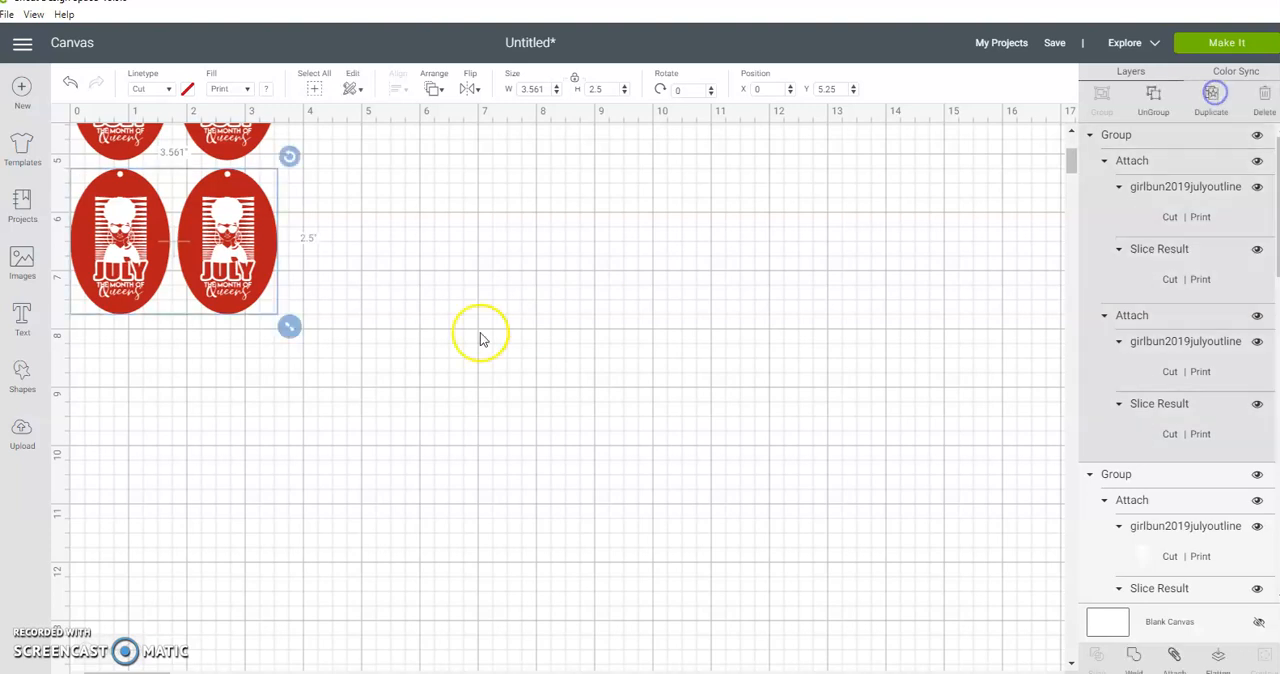
drag(270, 300, 240, 426)
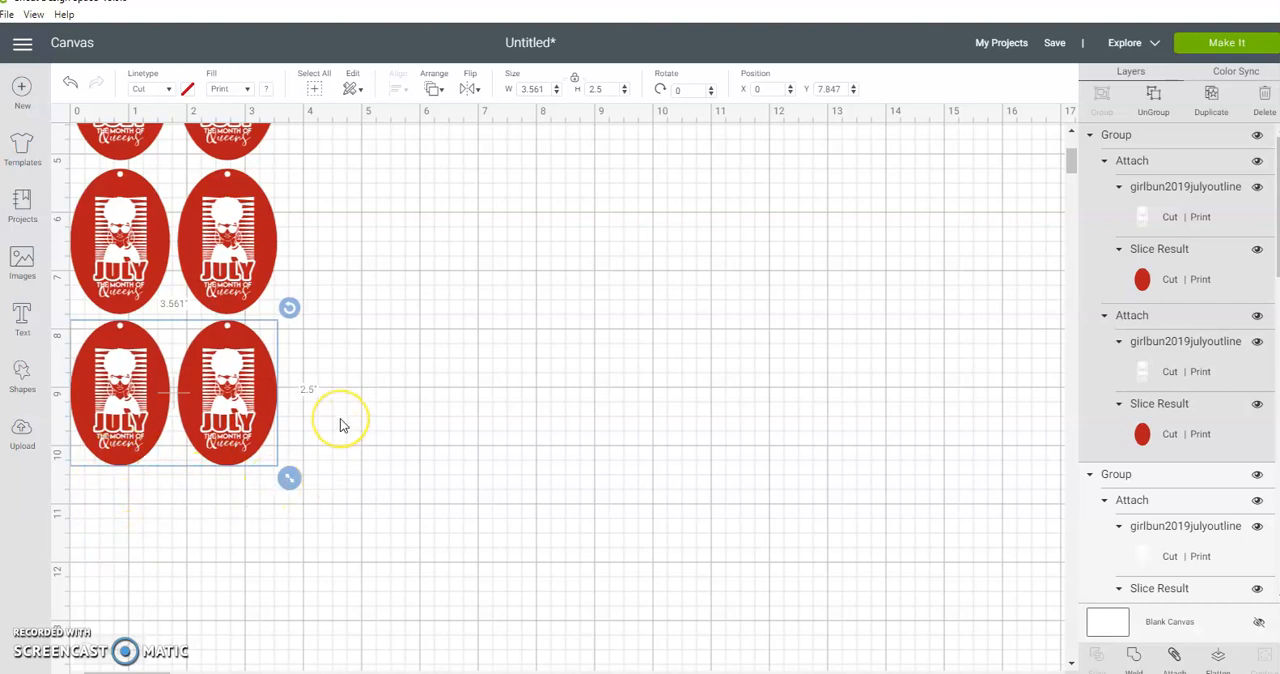
Step: Ungroup the top pair of tags into two separate tags
scroll(340, 422, up, 5)
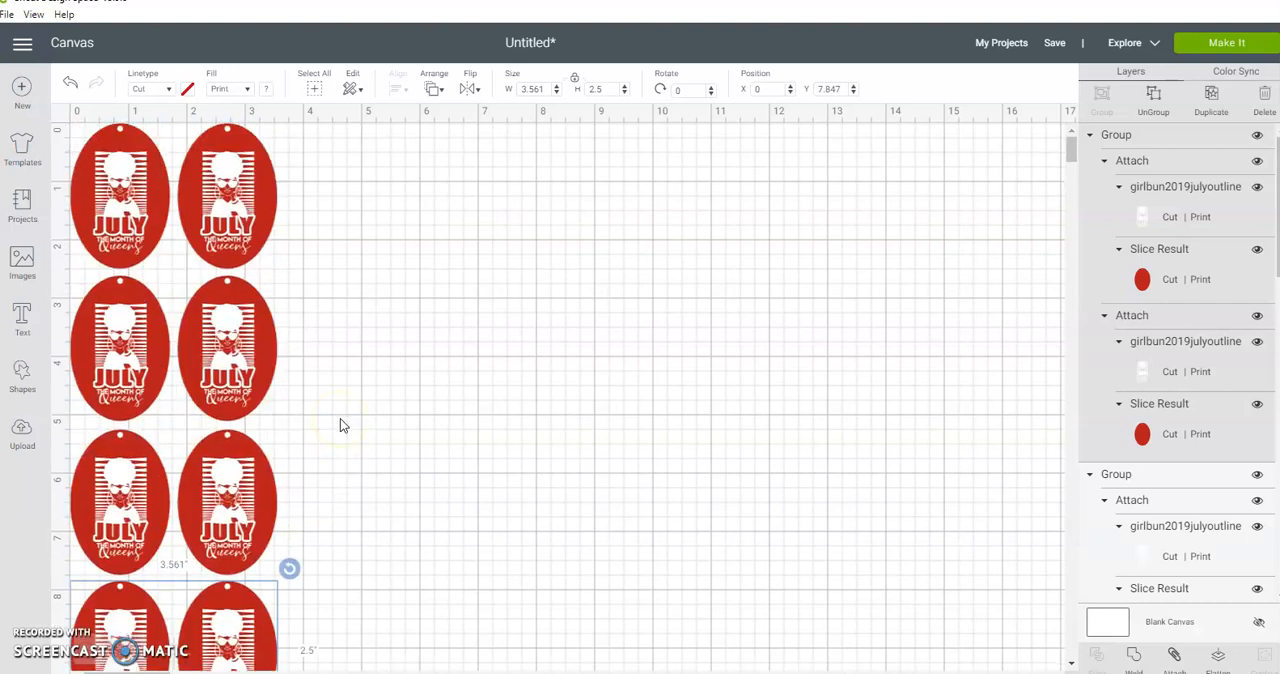
click(88, 652)
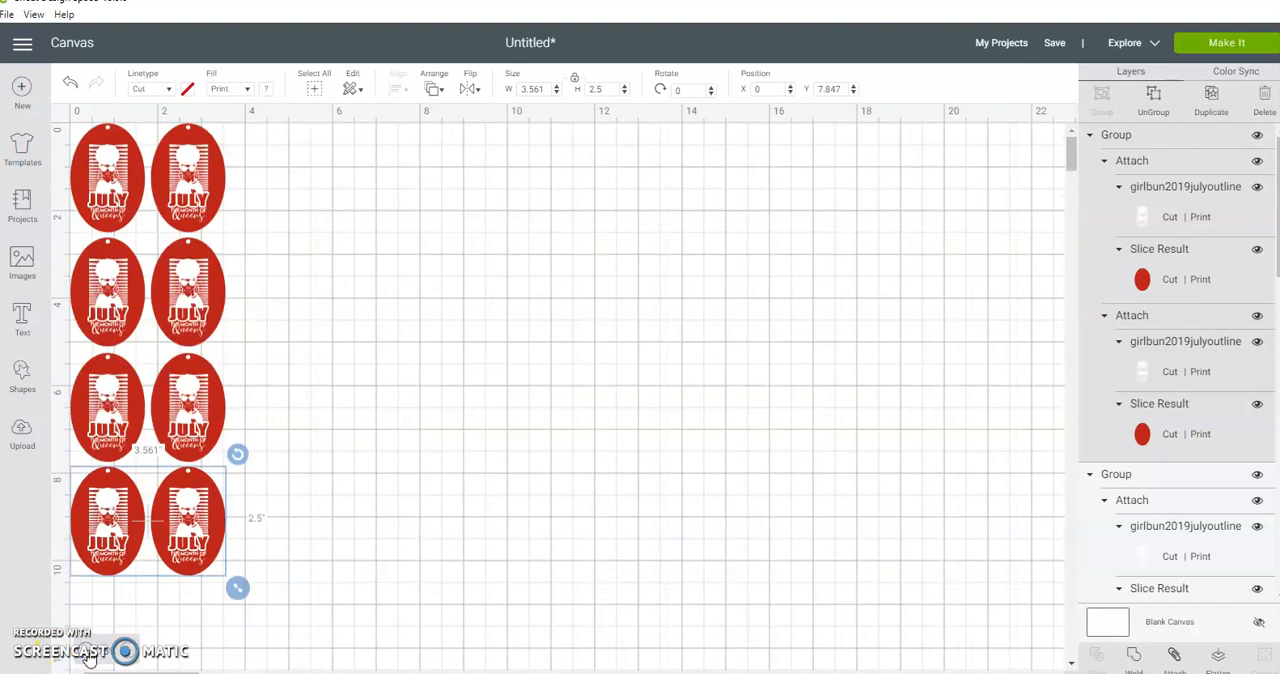
click(379, 202)
click(194, 200)
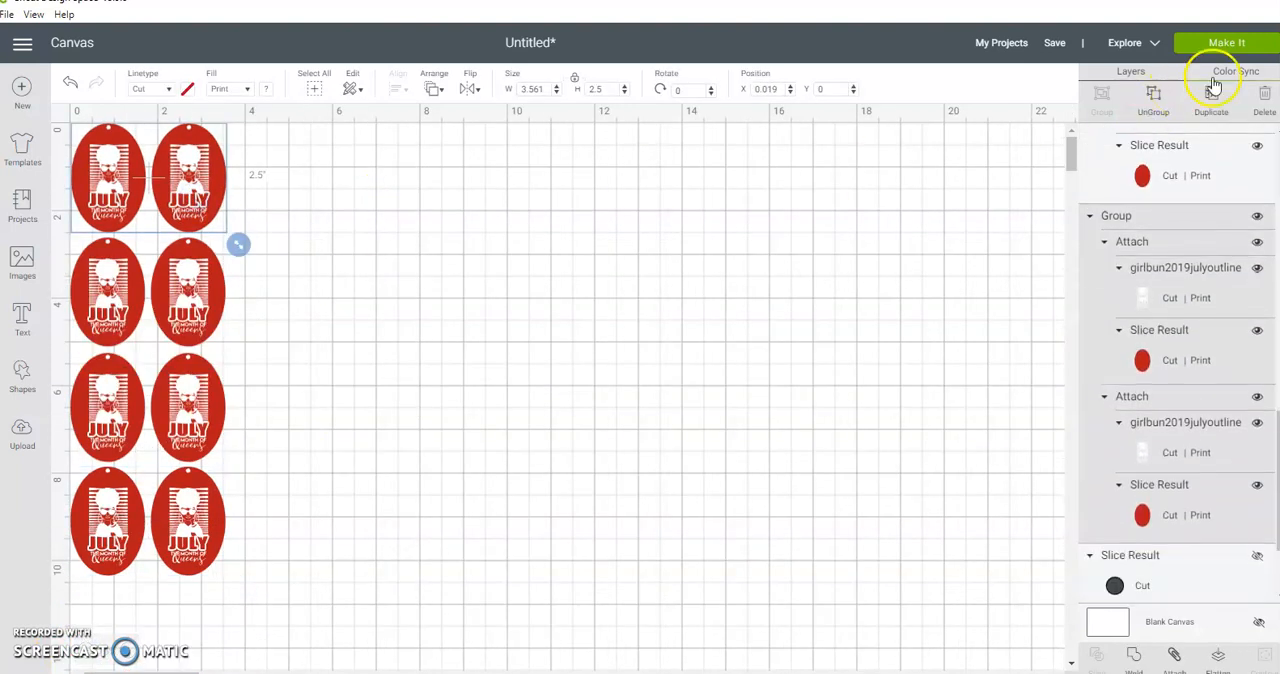
click(1153, 95)
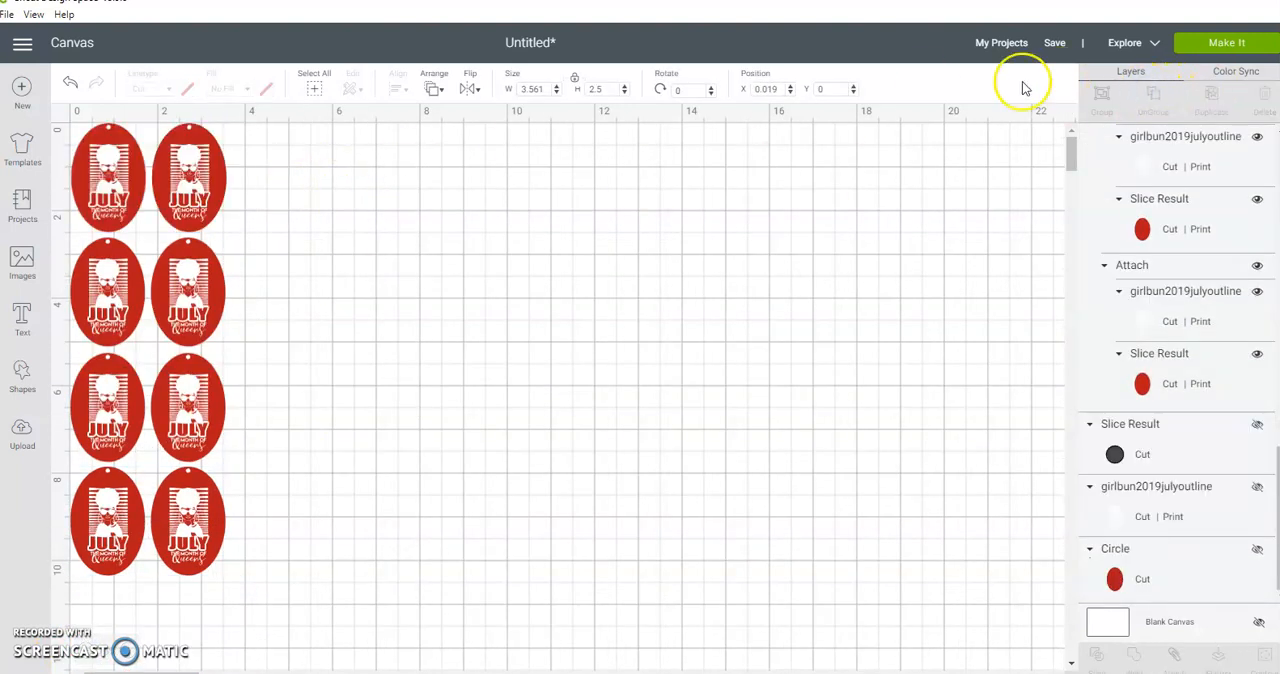
Step: Duplicate the second tag of the top row four times and stack the copies as a third column beside the pairs
click(210, 195)
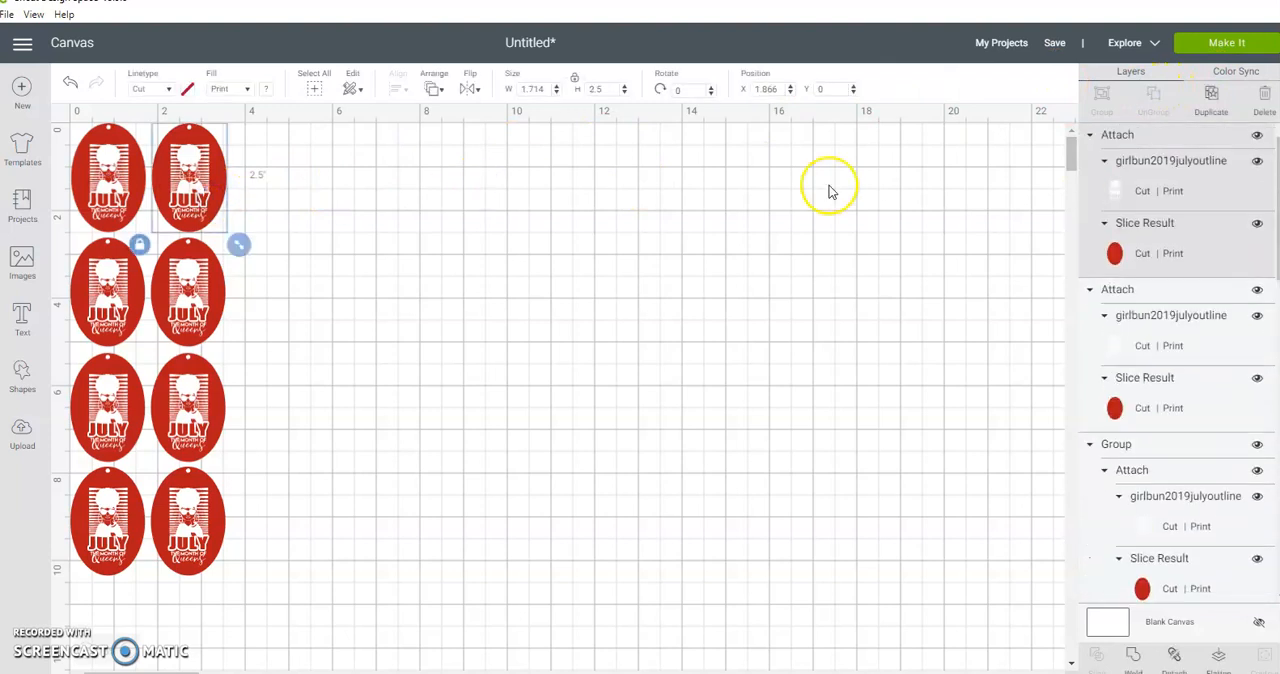
click(1210, 95)
drag(223, 214, 273, 420)
click(1211, 95)
click(1205, 108)
click(1213, 100)
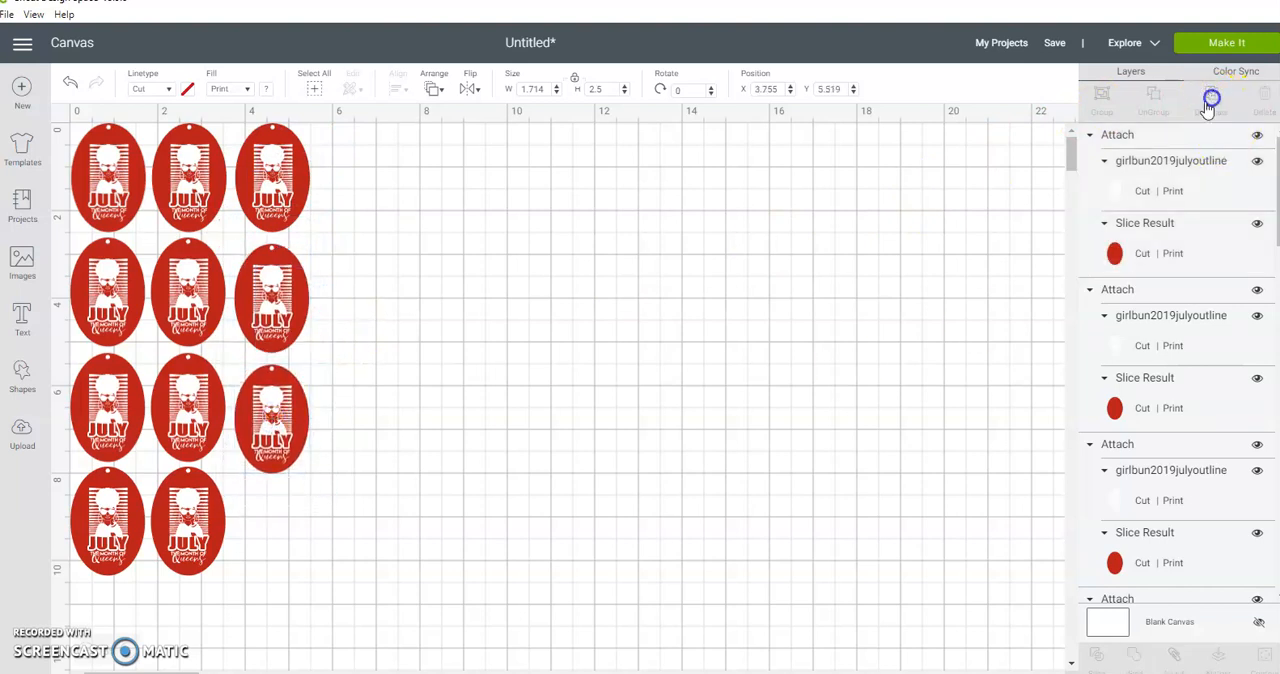
drag(286, 448, 279, 550)
Step: Line up the three lower tags of the third column with their rows, with the lowest at about X 3.7, Y 7.8
drag(289, 394, 288, 385)
drag(270, 256, 272, 251)
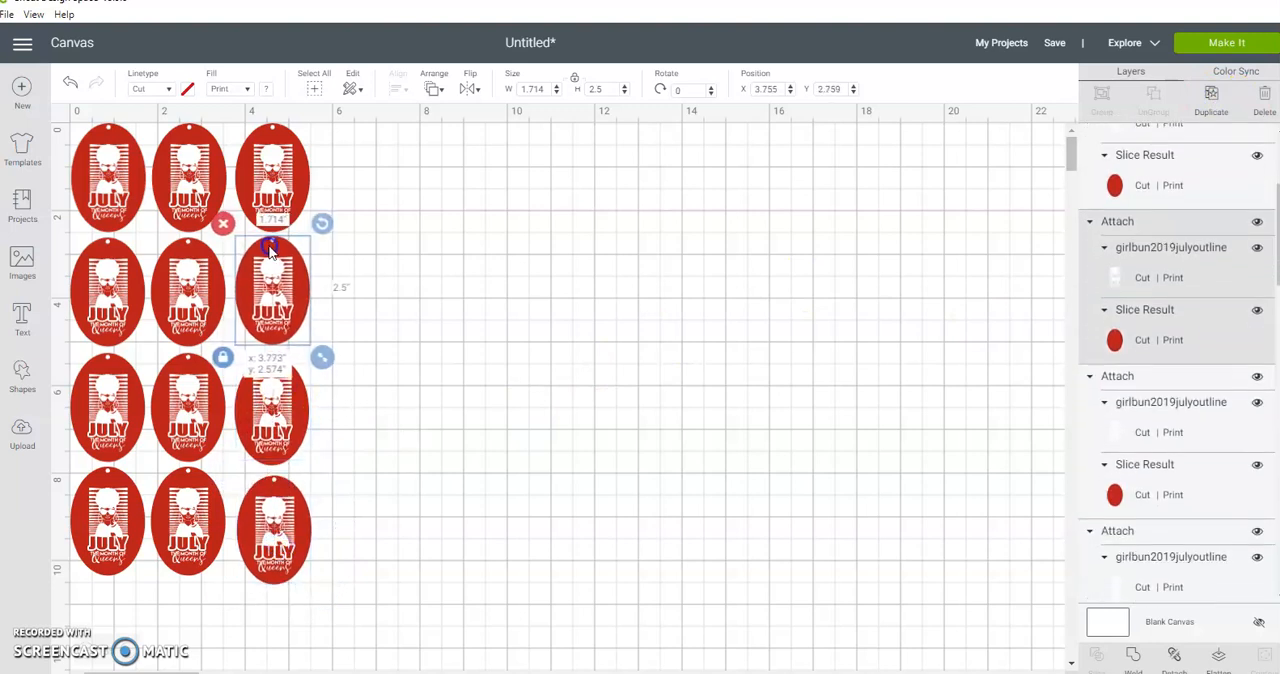
click(285, 400)
drag(274, 523, 276, 522)
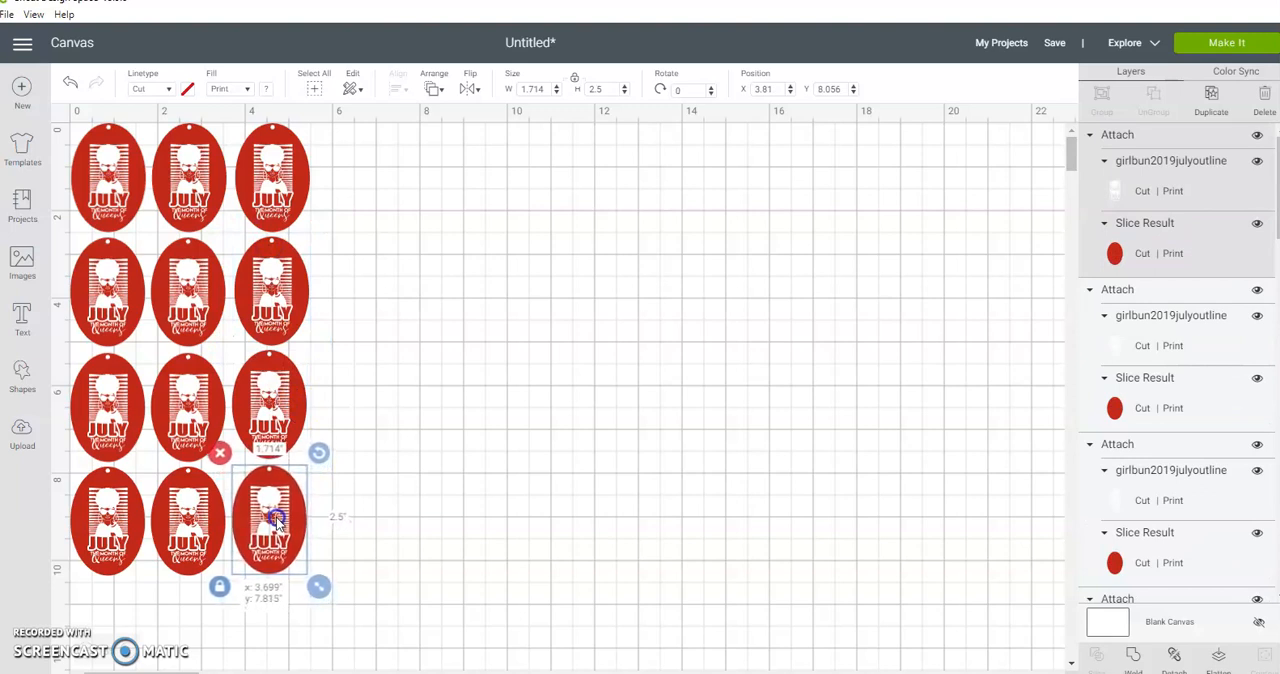
click(494, 409)
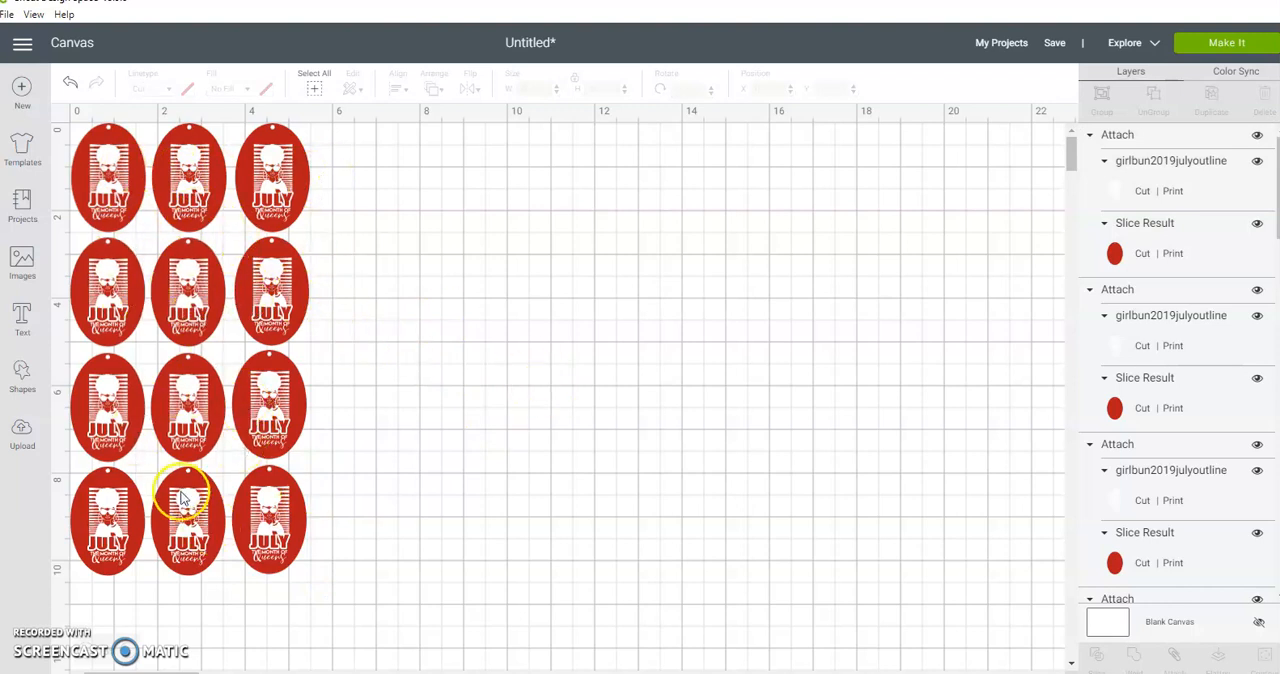
Step: Attach all twelve tags together and set them to the Cut linetype with no fill
drag(396, 152, 114, 558)
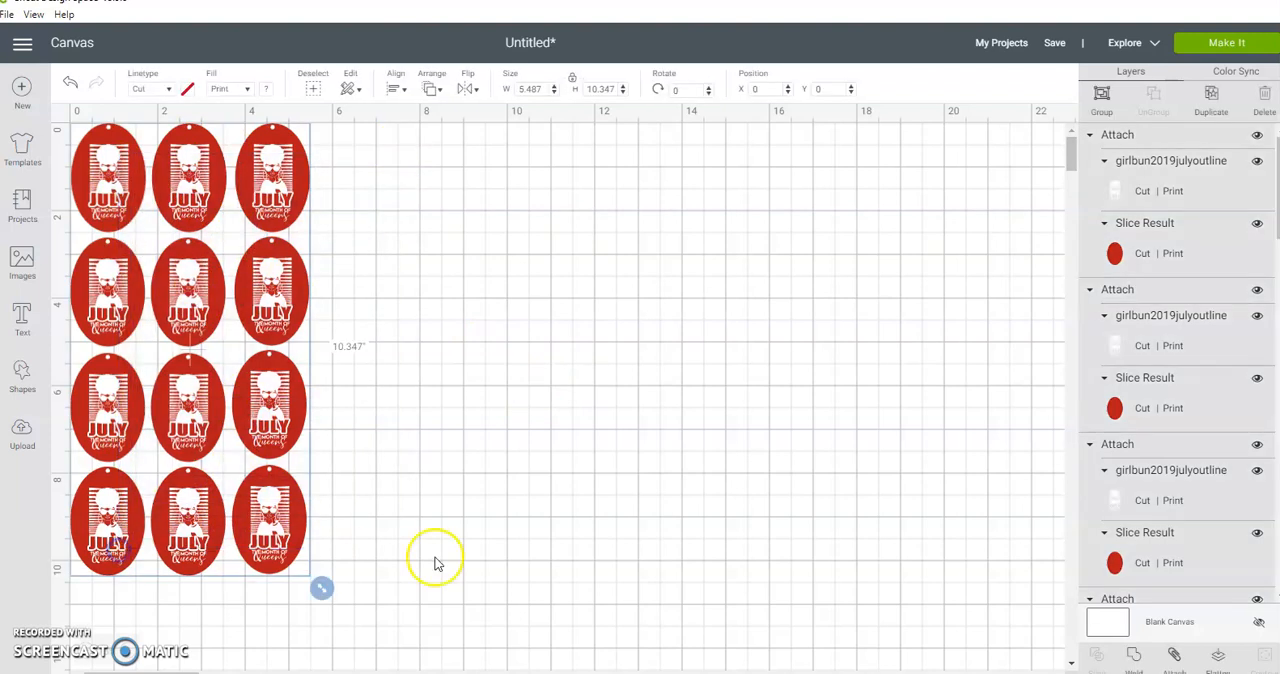
click(1172, 655)
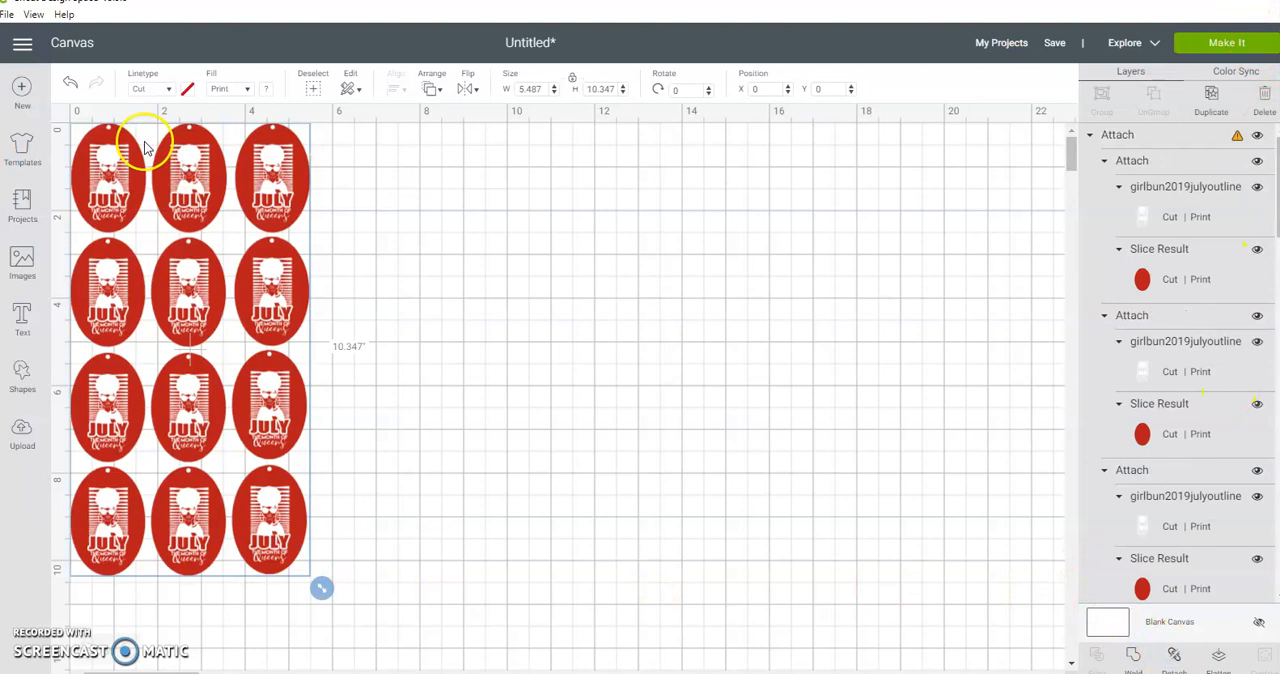
click(168, 89)
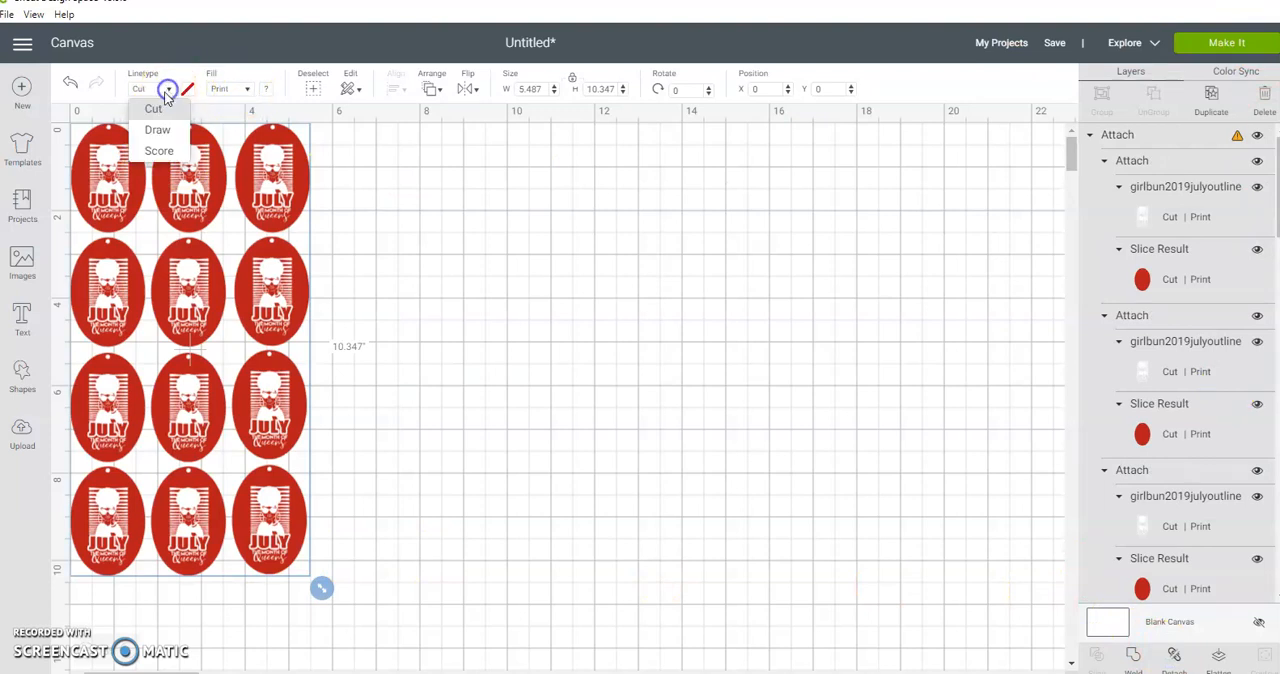
click(154, 109)
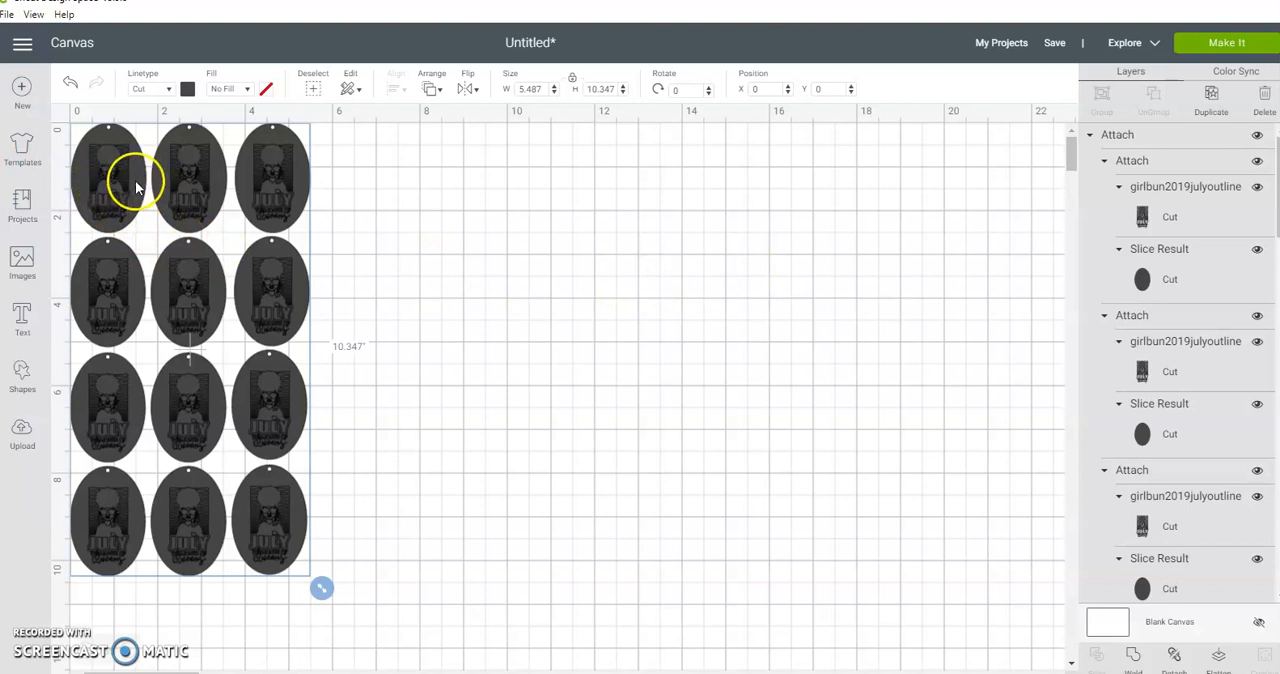
Step: Weld the twelve tags into one cut shape, preview it on the cutting mat and return to the canvas
click(1135, 658)
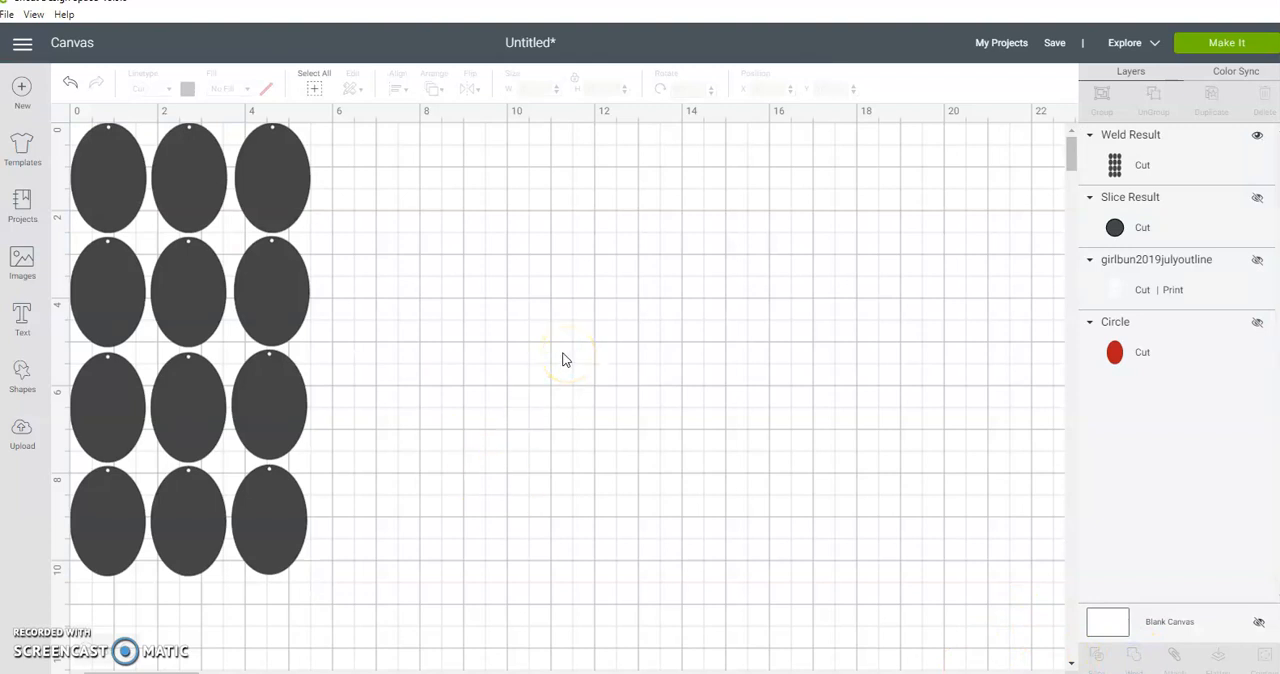
click(1222, 42)
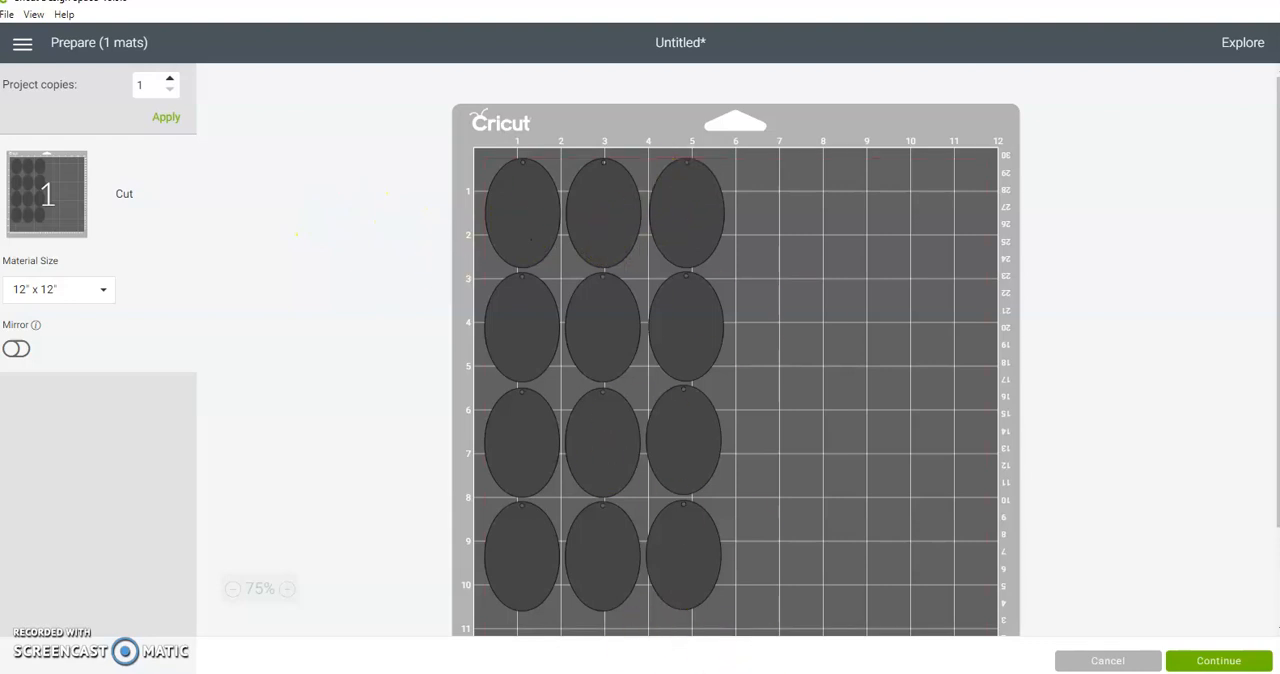
click(1110, 661)
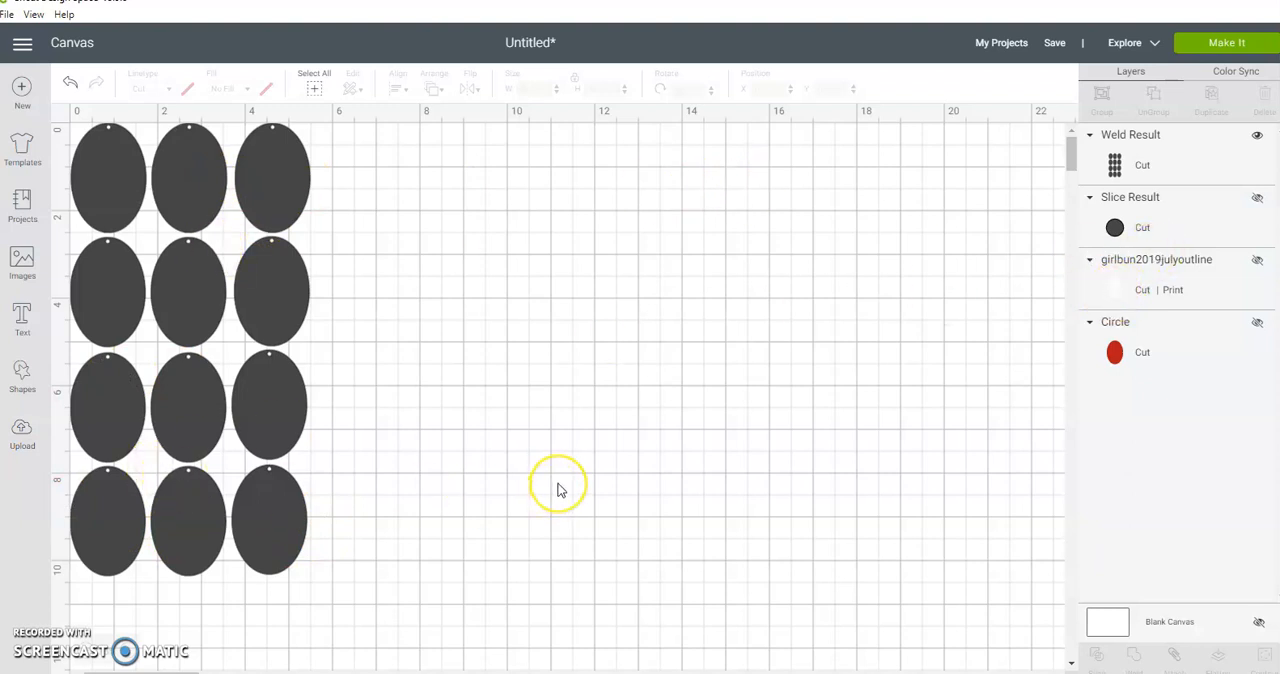
Step: Undo the weld, the tag layout and the earlier edits back to the single large red oval with the black July design
key(ctrl+z)
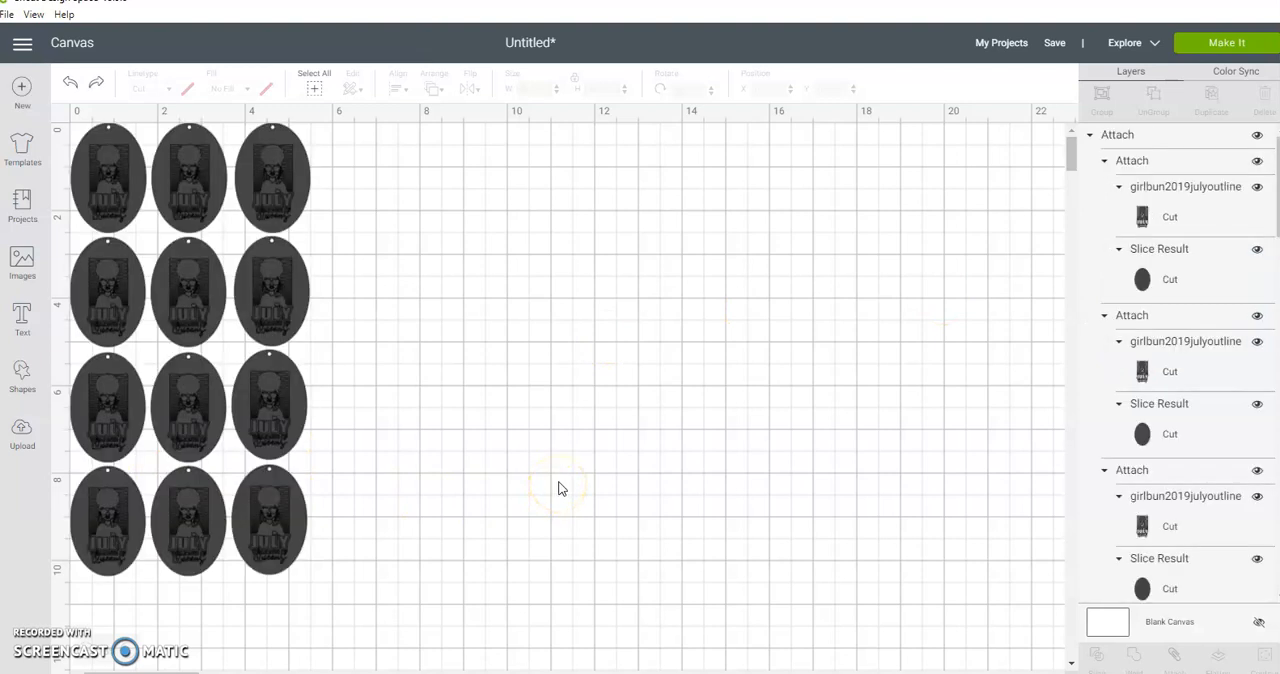
key(ctrl+z)
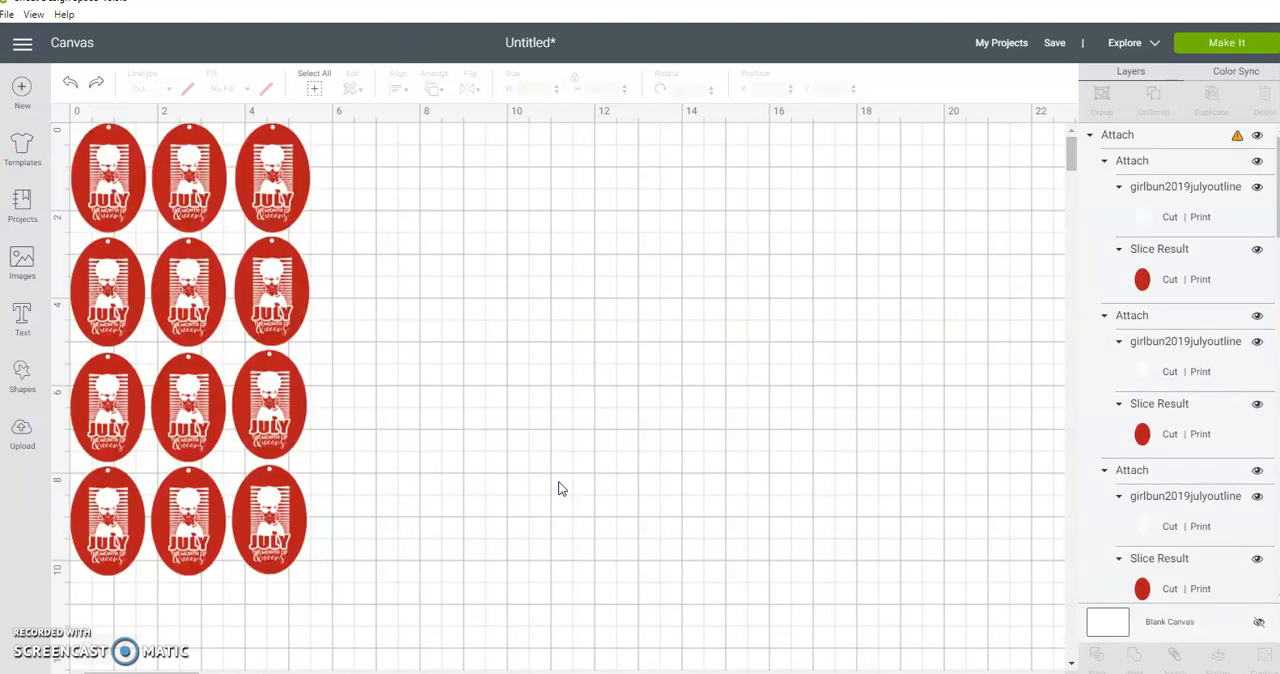
key(ctrl+z)
key(ctrl+z)
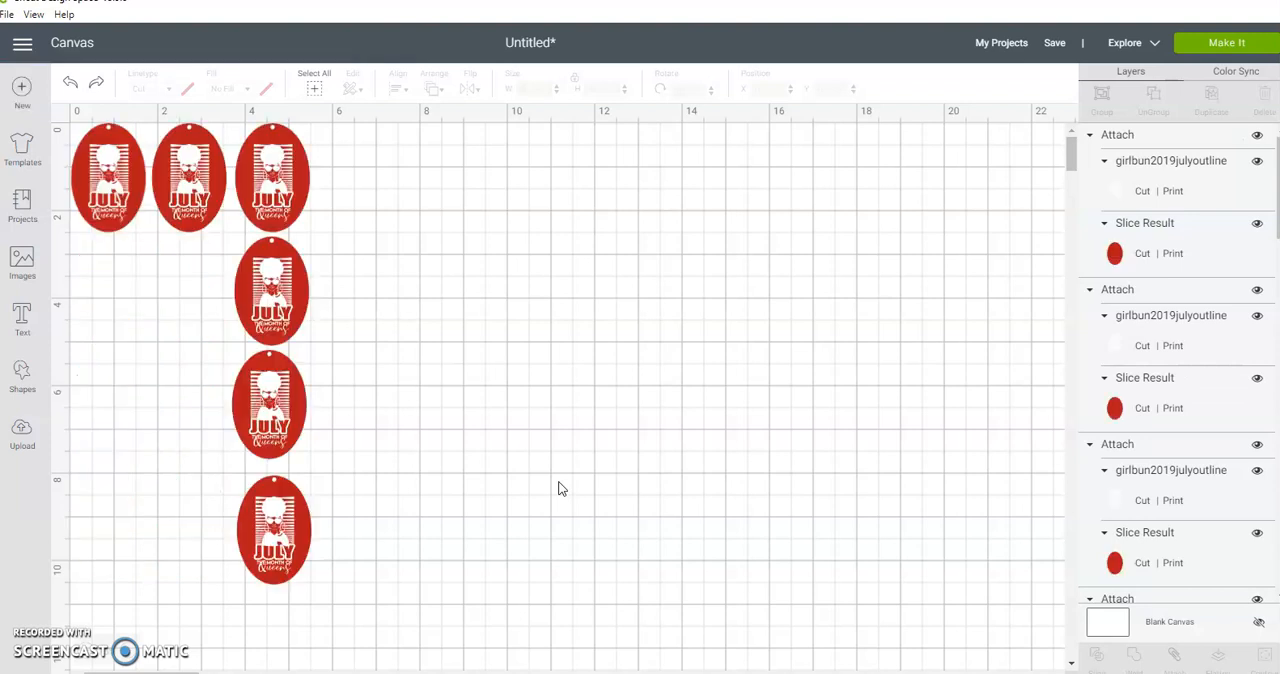
key(ctrl+z)
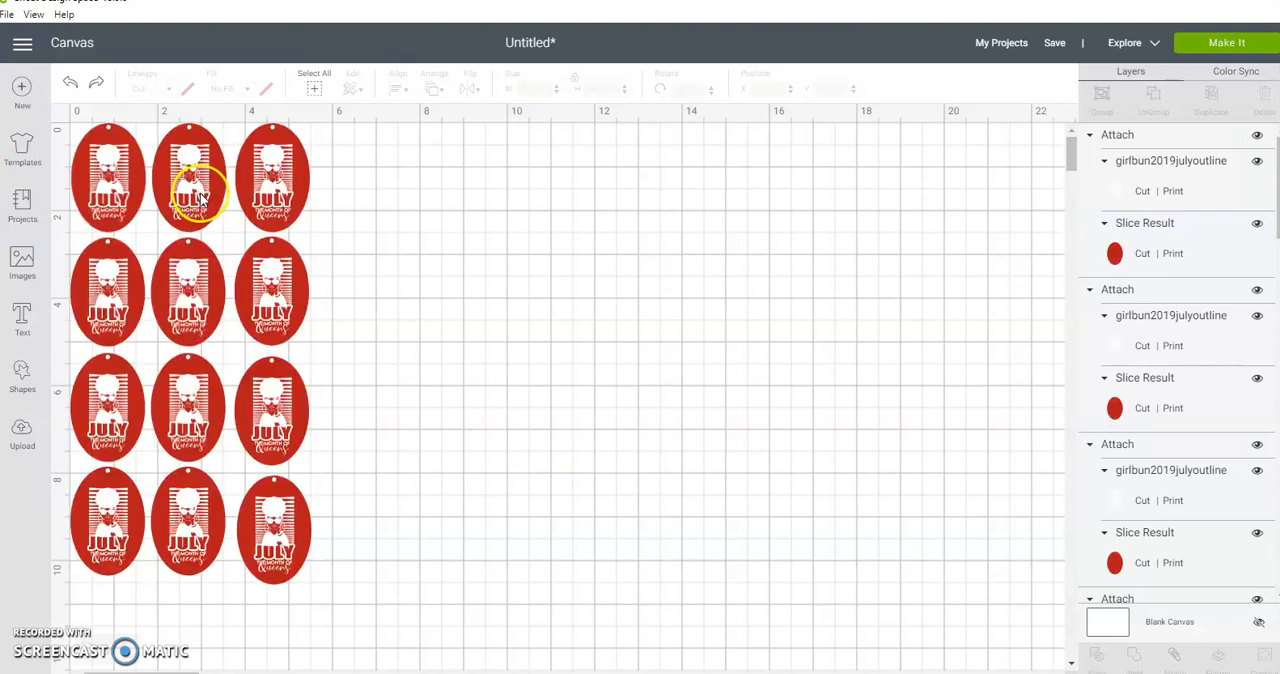
key(ctrl+z)
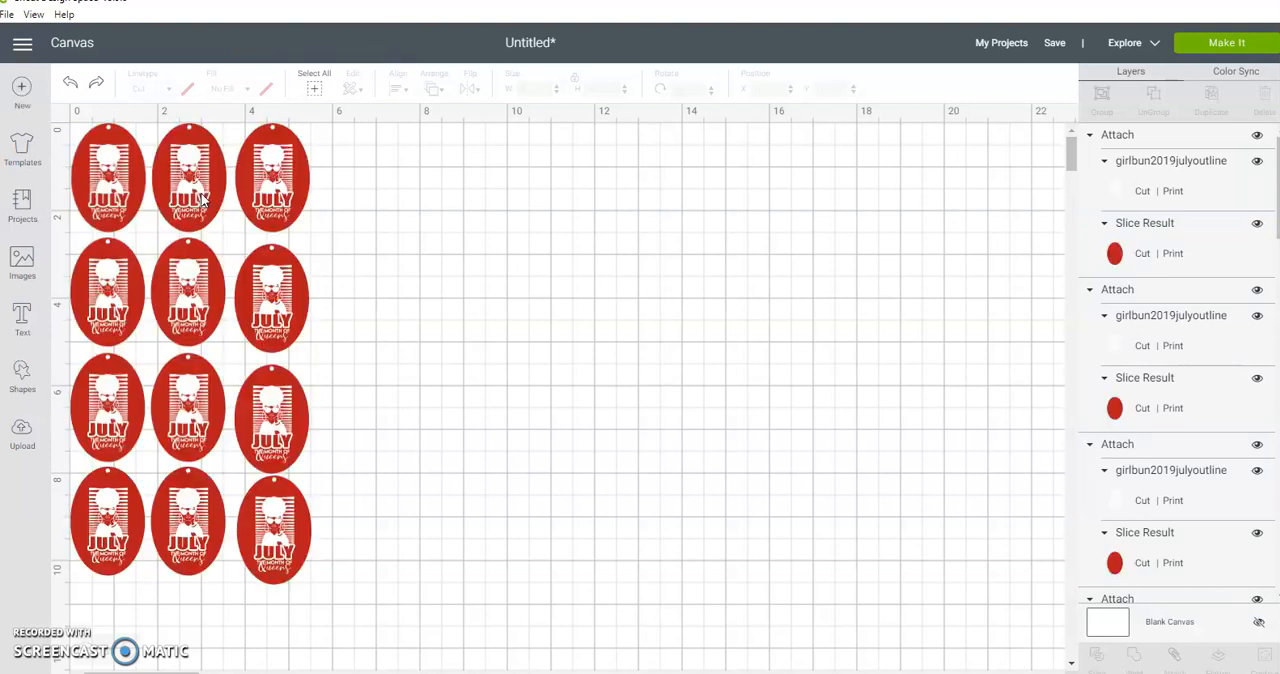
key(ctrl+z)
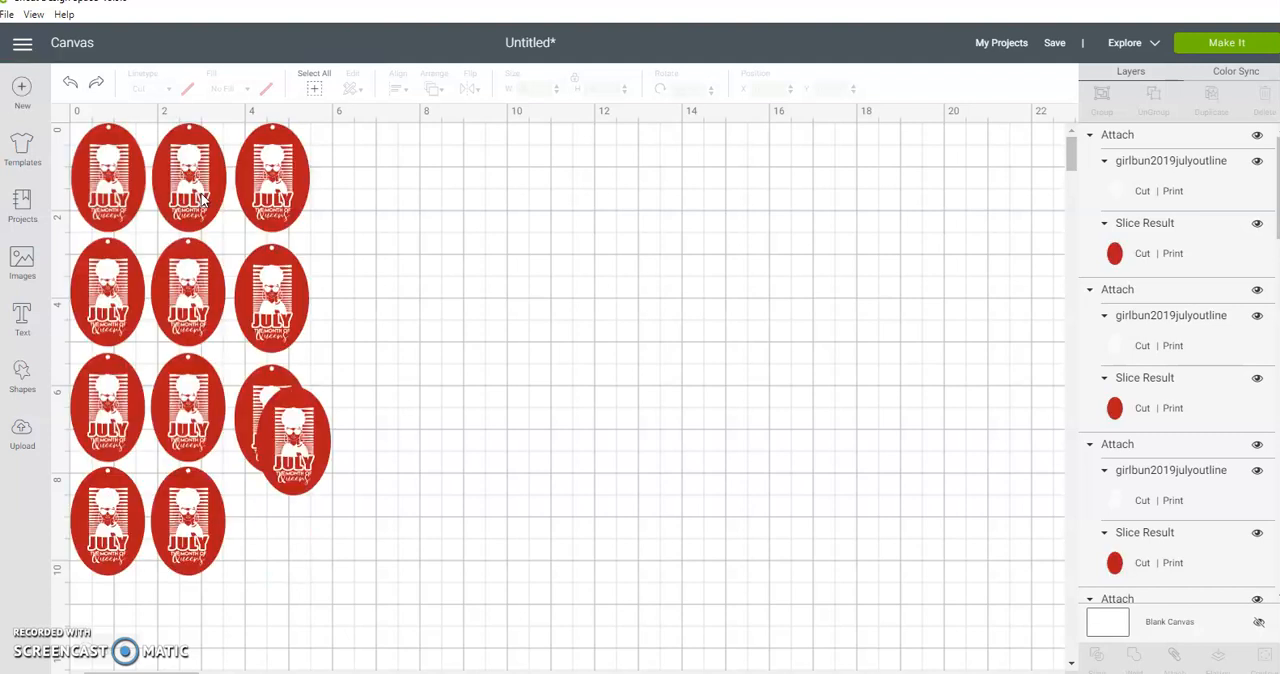
key(ctrl+z)
key(ctrl+z)
key(ctrl+z)
key(ctrl+z)
key(ctrl+z)
key(ctrl+z)
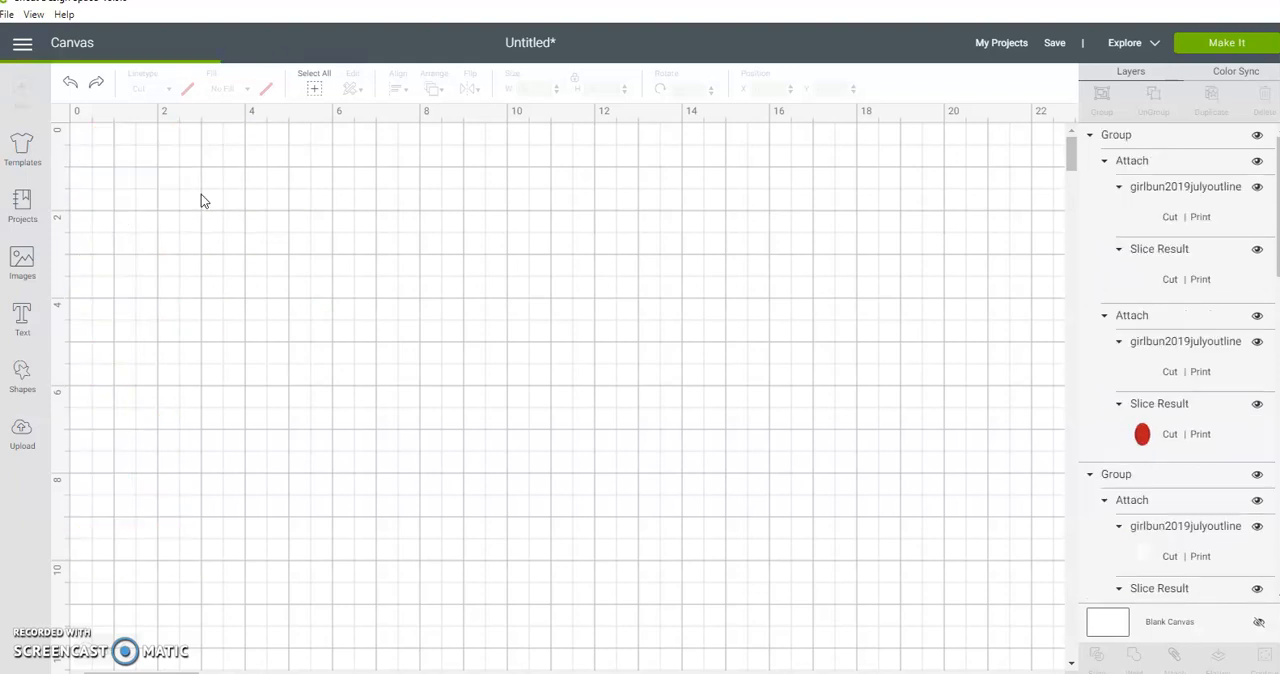
key(ctrl+z)
key(ctrl+z)
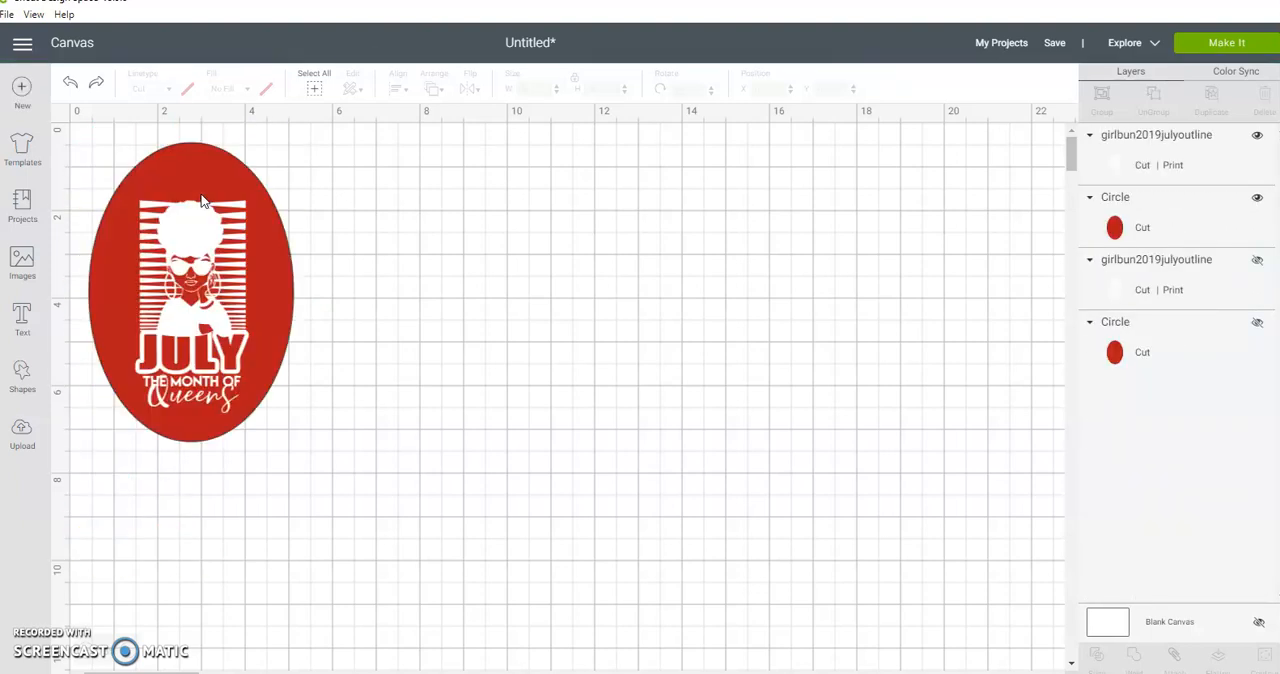
key(ctrl+z)
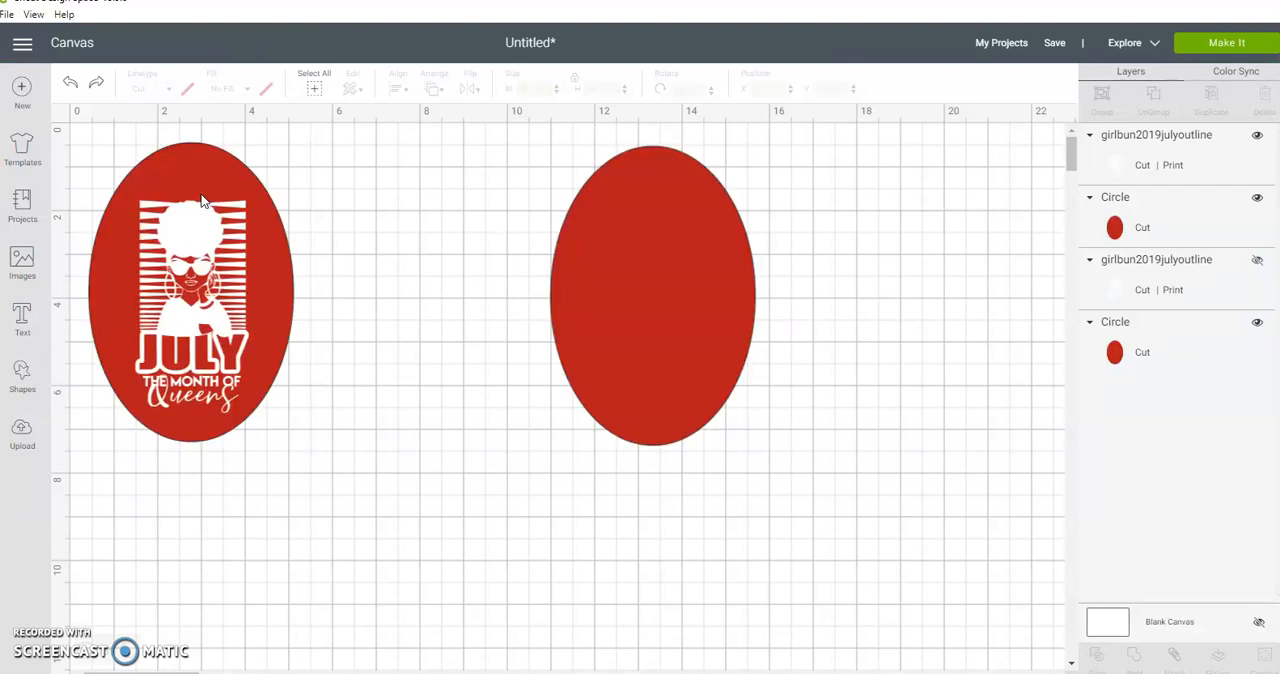
key(ctrl+z)
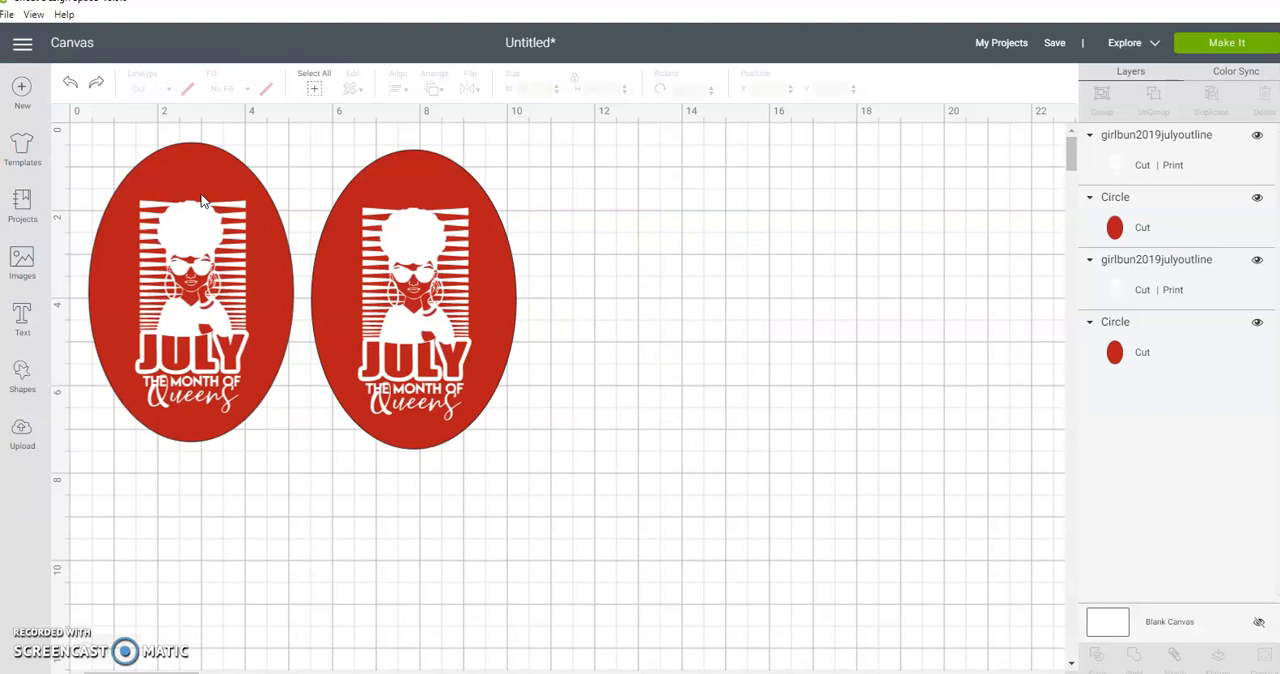
key(ctrl+z)
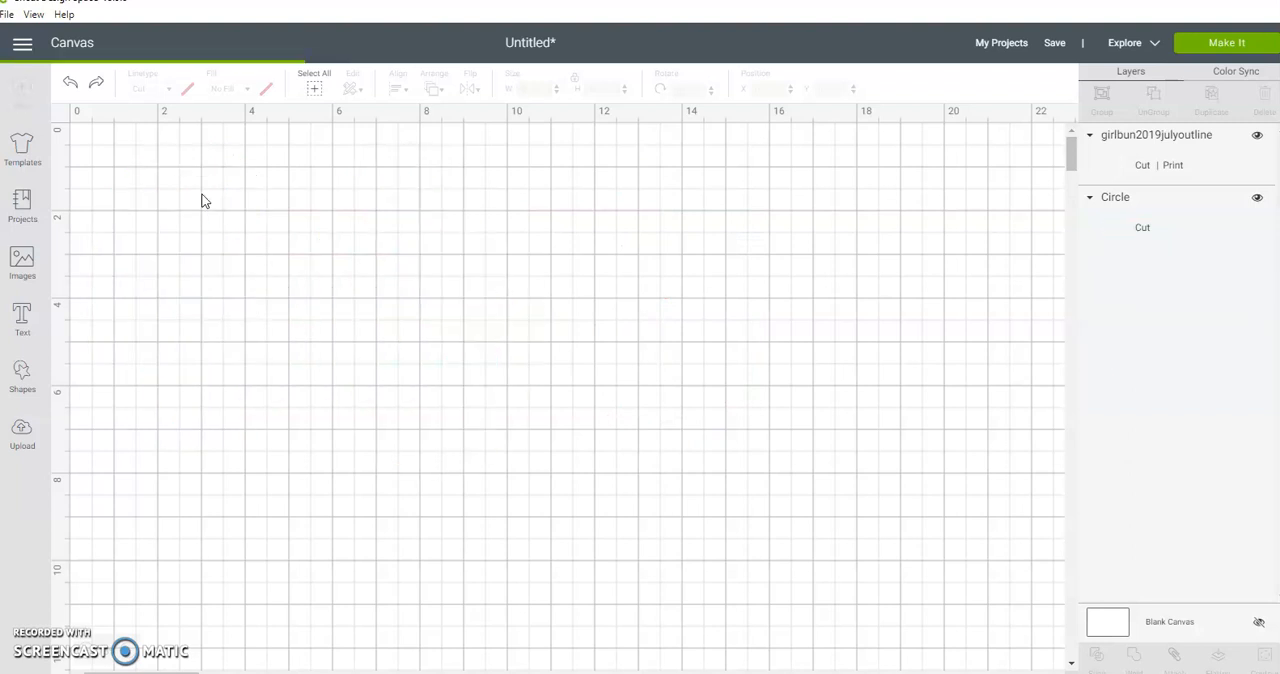
key(ctrl+z)
Step: Change the oval's material color from the palette to white
click(644, 244)
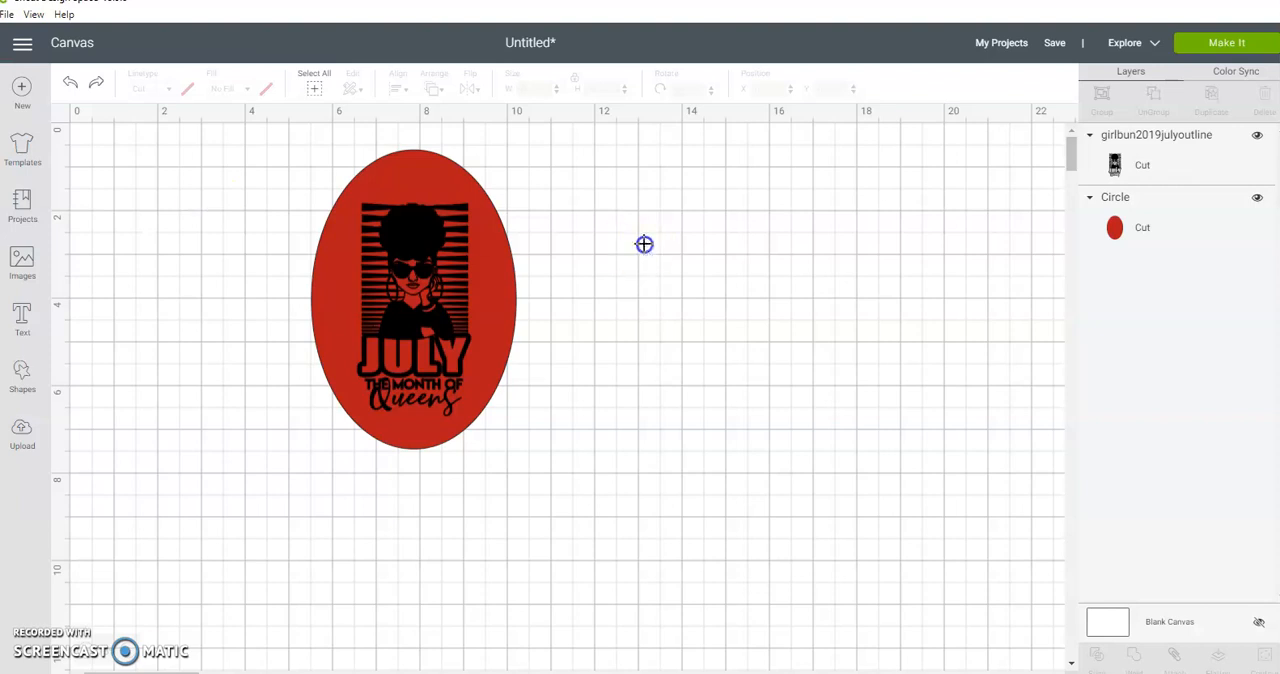
click(492, 302)
click(187, 89)
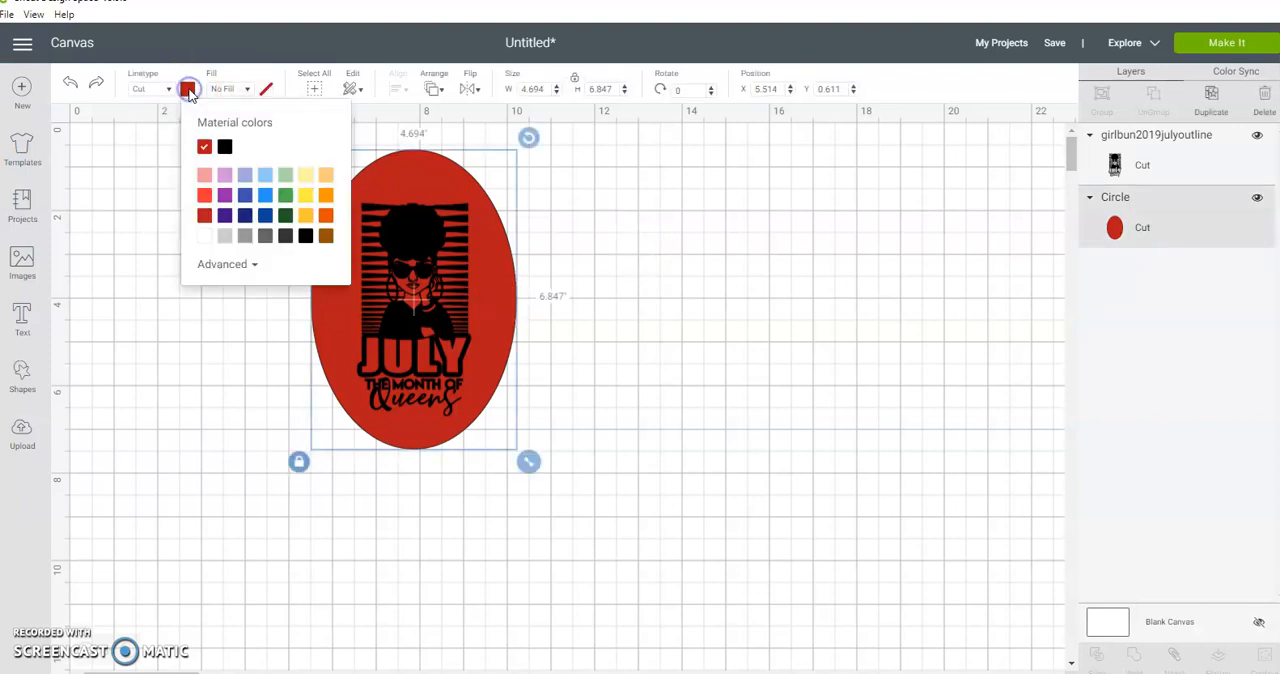
click(204, 236)
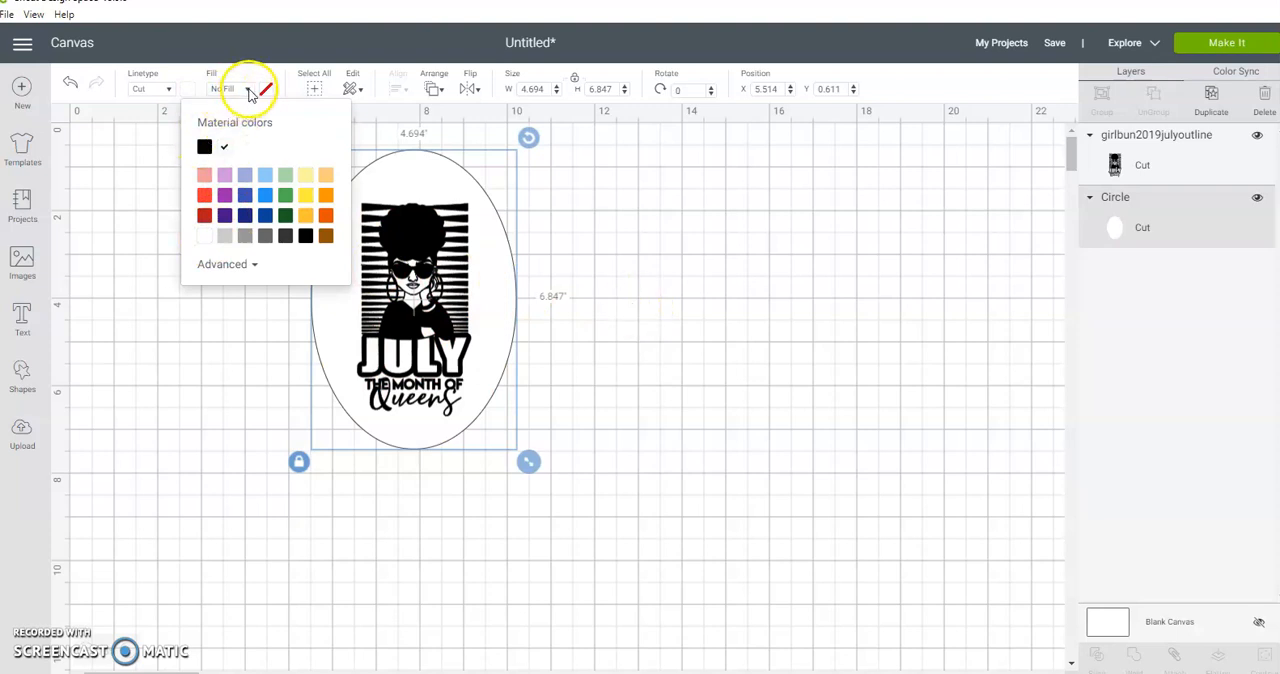
Step: Duplicate the white oval and enlarge the copy to about 5.27 × 7.68 in
click(700, 304)
click(443, 313)
click(503, 306)
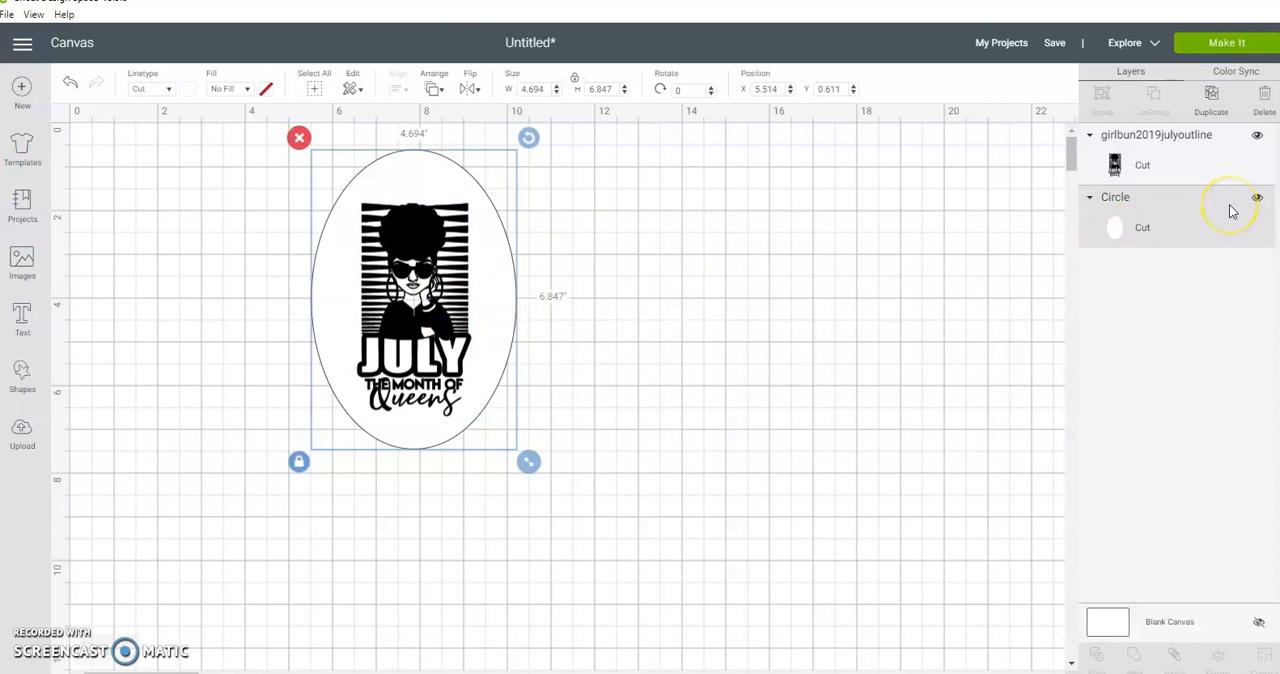
click(1212, 97)
drag(552, 484, 594, 514)
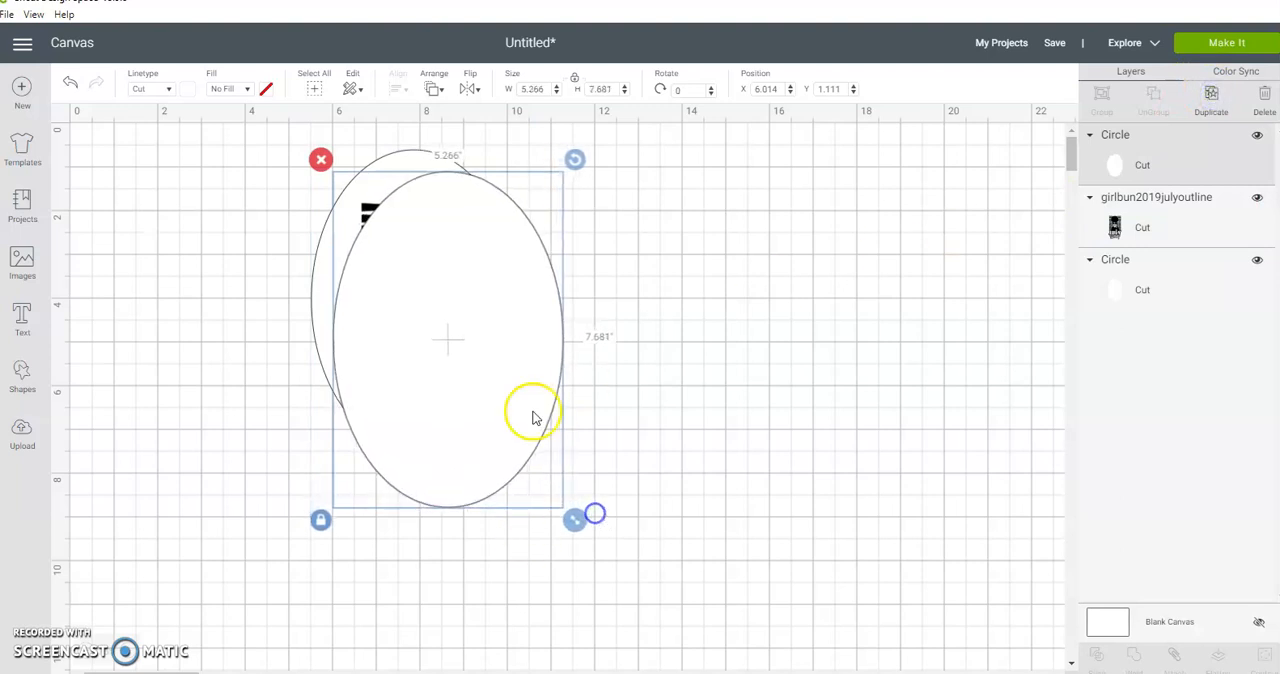
Step: Change the enlarged oval copy's material color to black
click(180, 89)
click(224, 147)
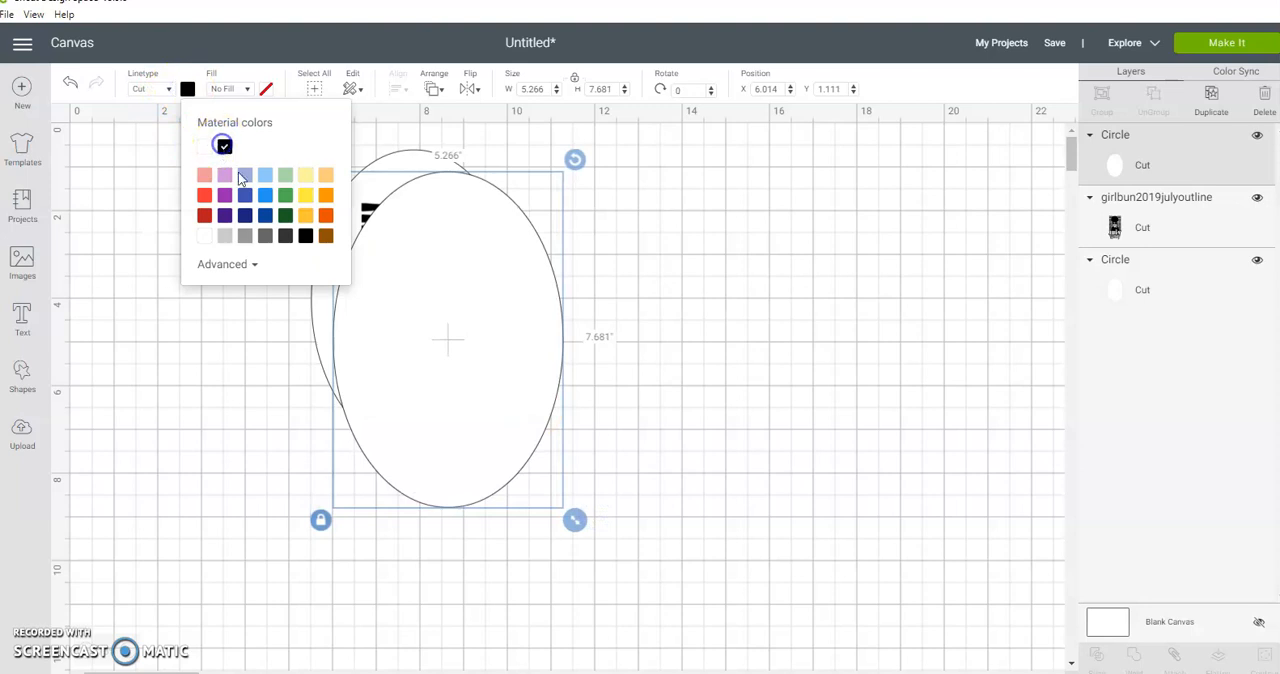
click(724, 364)
Step: Center the black oval over the tag and reorder its layer beneath the July design and the white oval
drag(474, 360, 434, 316)
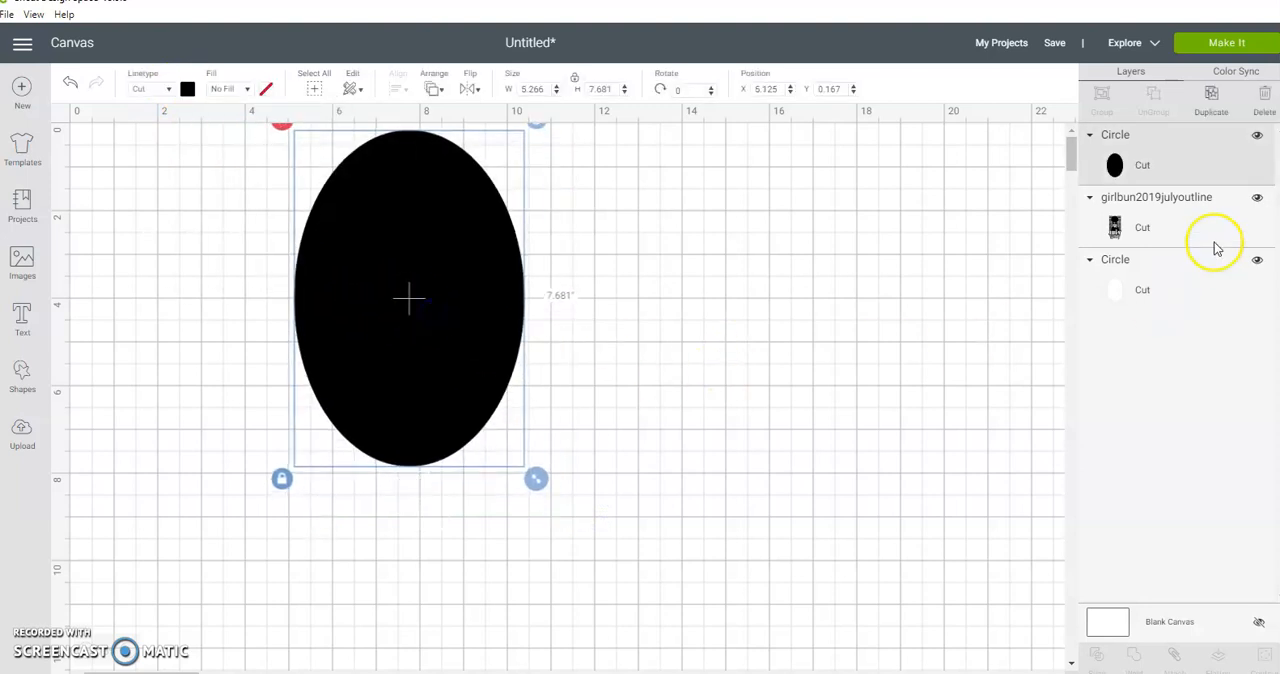
drag(1190, 166, 1187, 239)
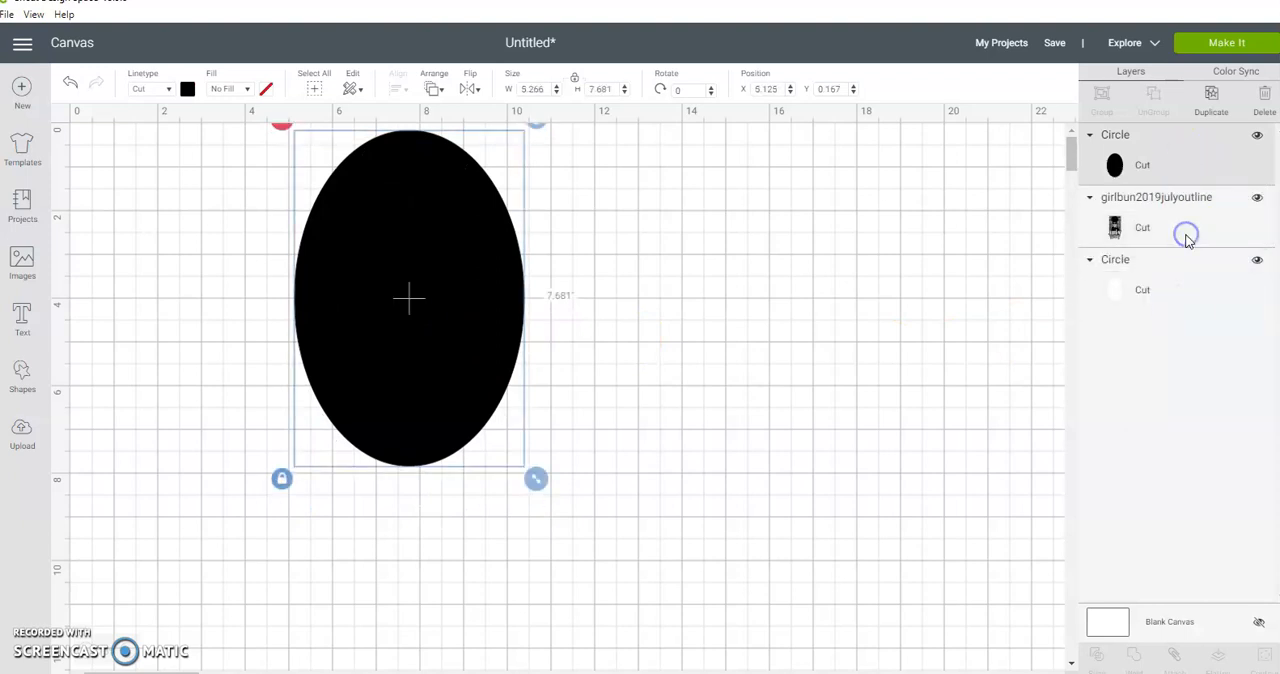
drag(1190, 142, 1188, 246)
drag(1203, 131, 1194, 254)
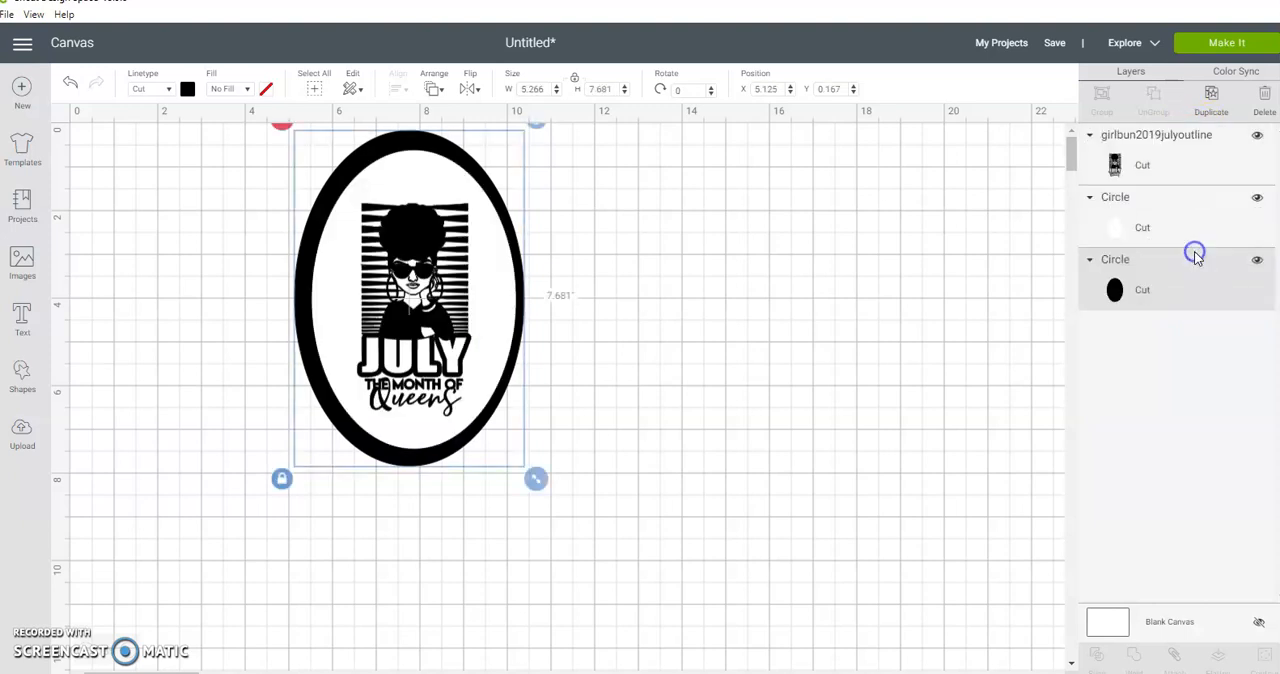
click(631, 403)
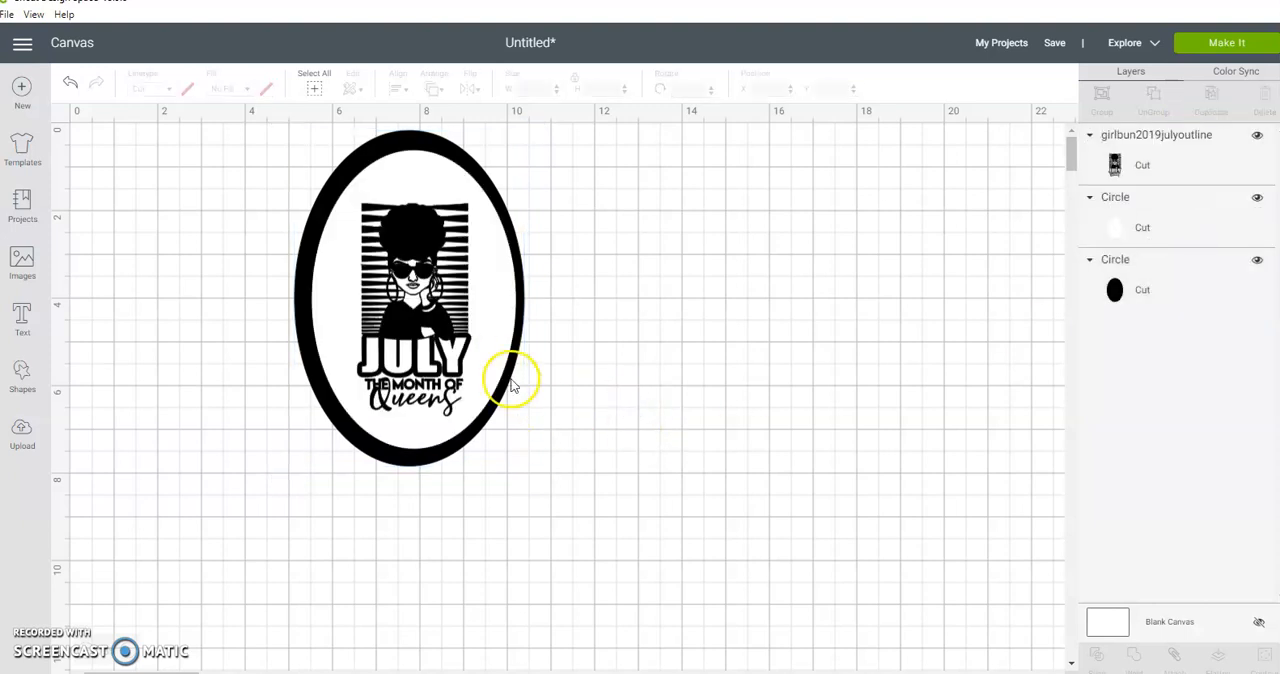
Step: Reposition the white oval and the July design so both sit centered within the black oval
click(494, 350)
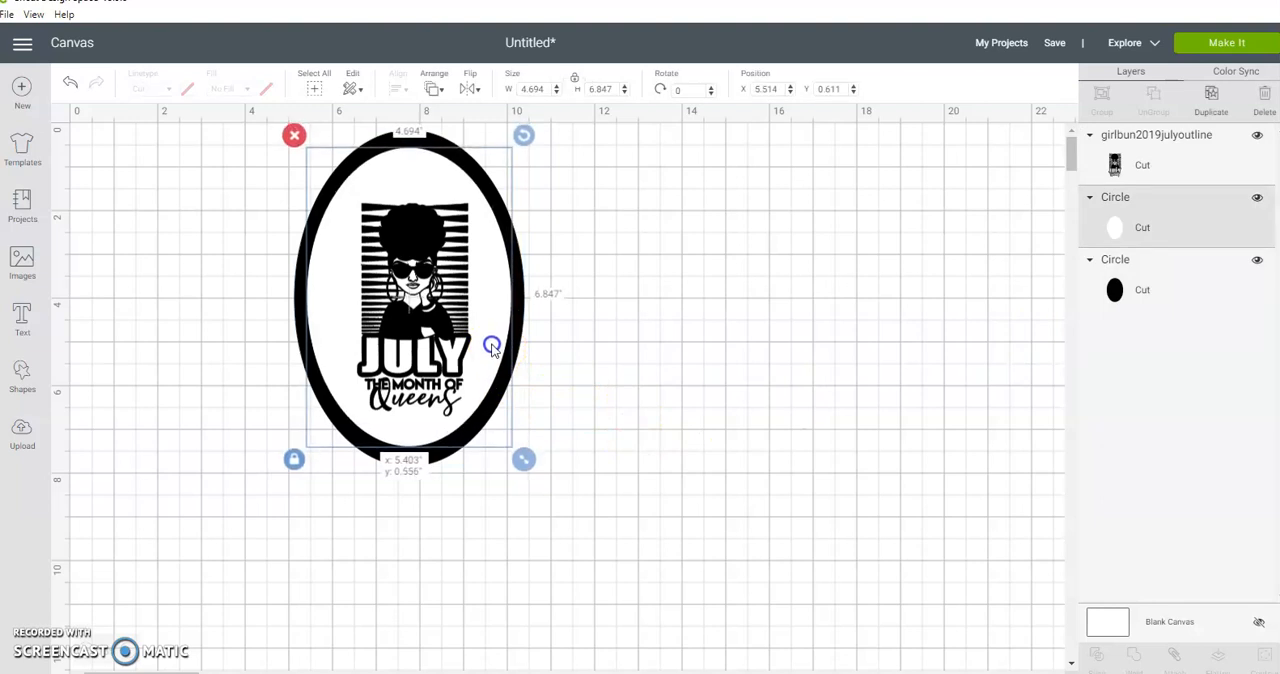
click(690, 357)
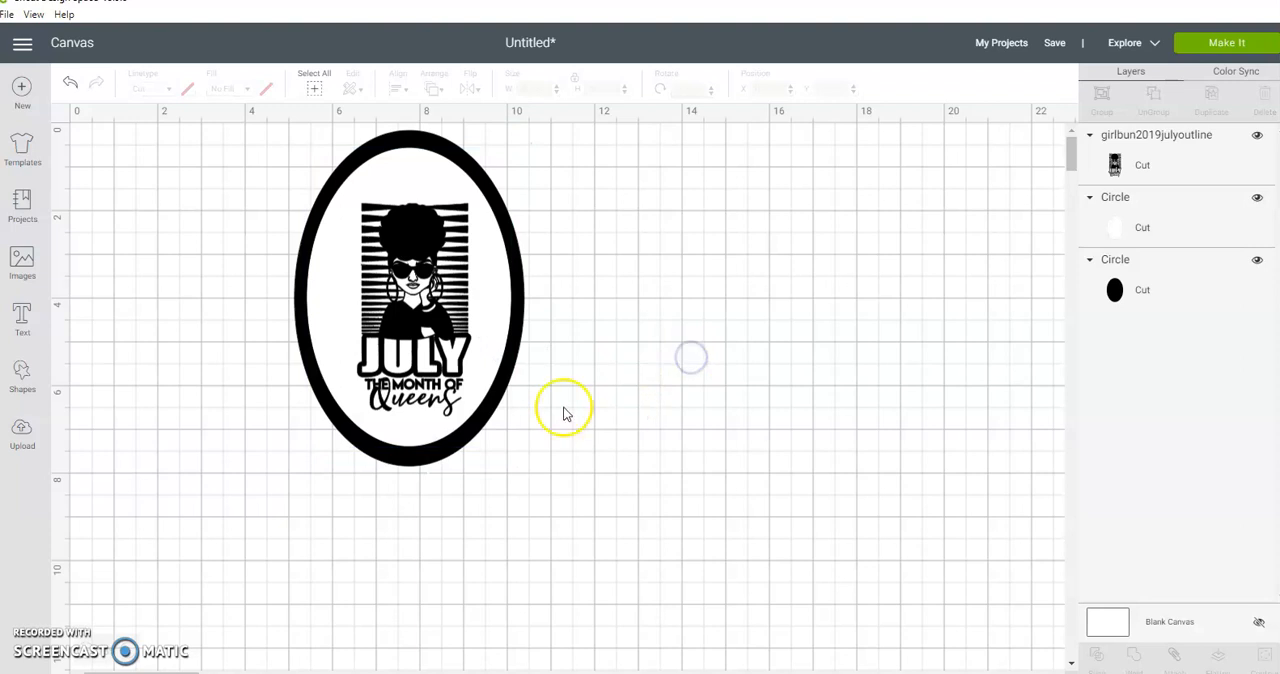
drag(430, 312, 429, 300)
click(772, 357)
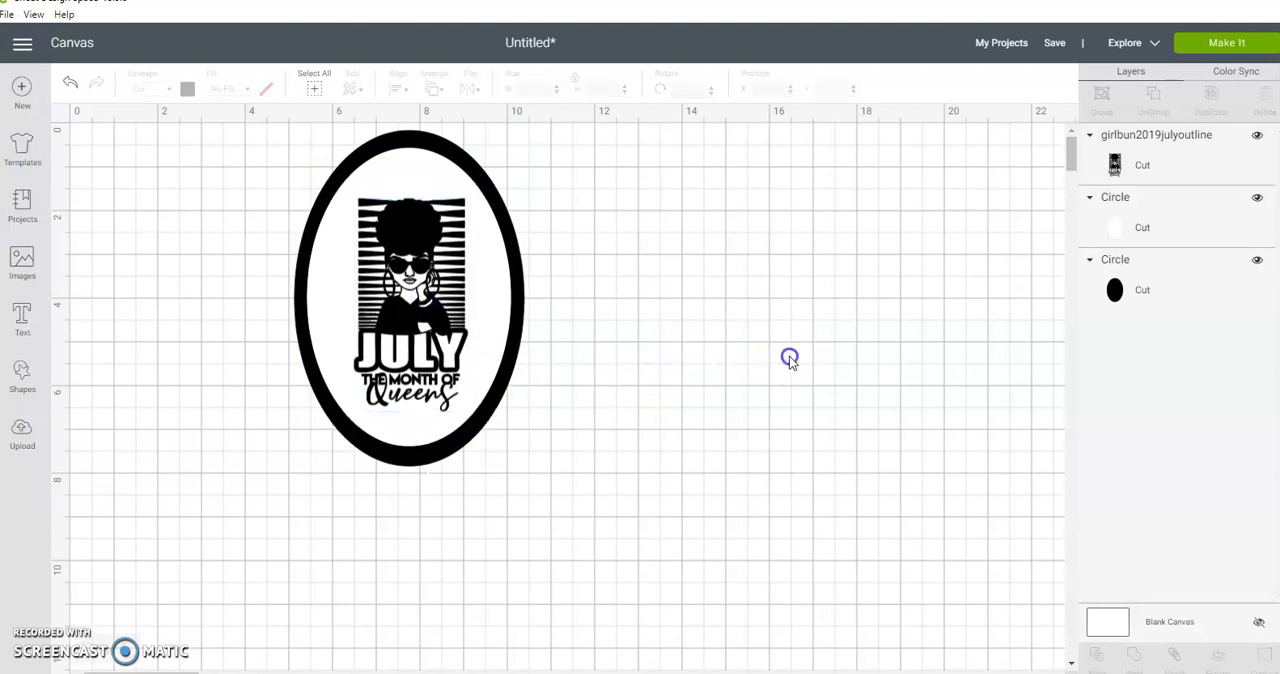
Step: Unlock the white oval's proportions, resize it to about 4.73 × 6.07 in and recenter it within the black oval
click(483, 322)
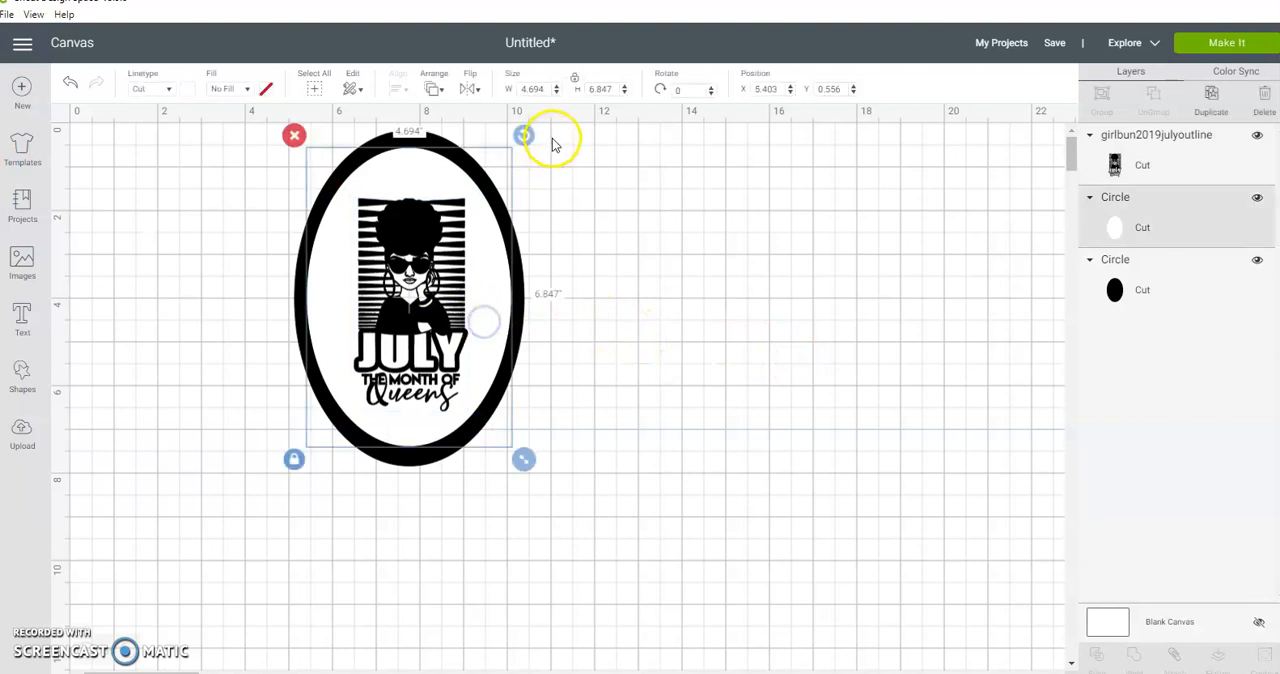
click(579, 80)
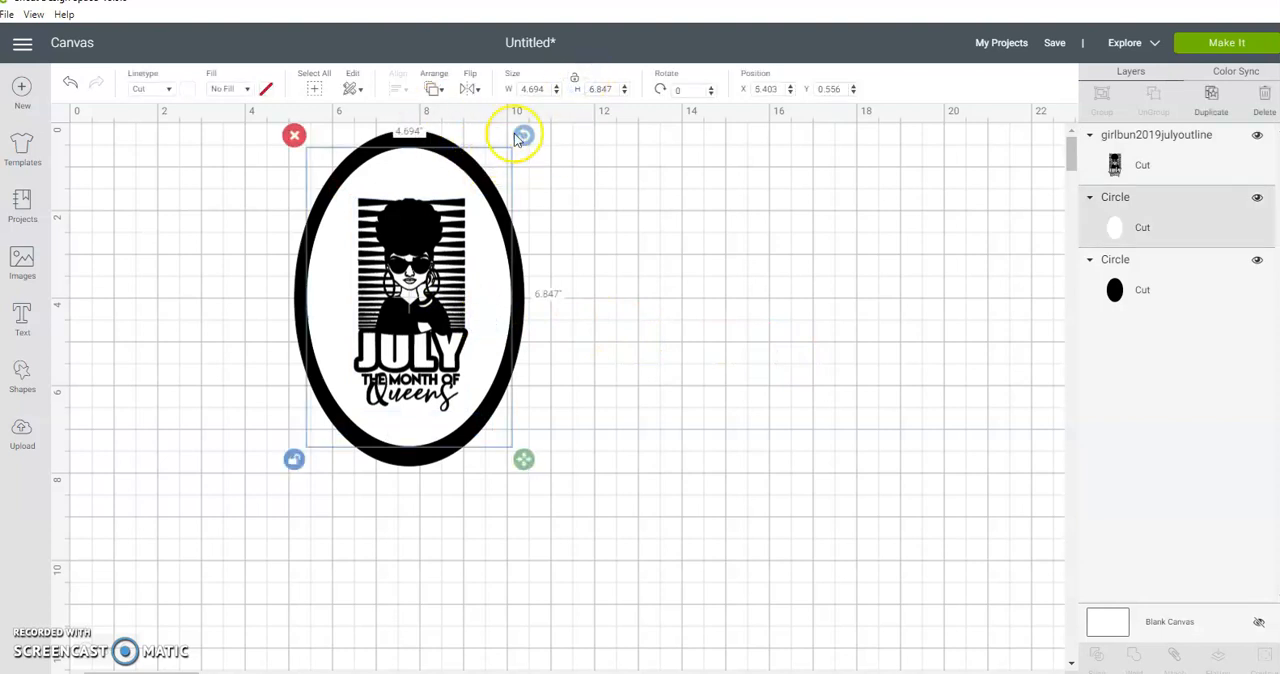
drag(527, 470, 525, 426)
drag(491, 288, 491, 305)
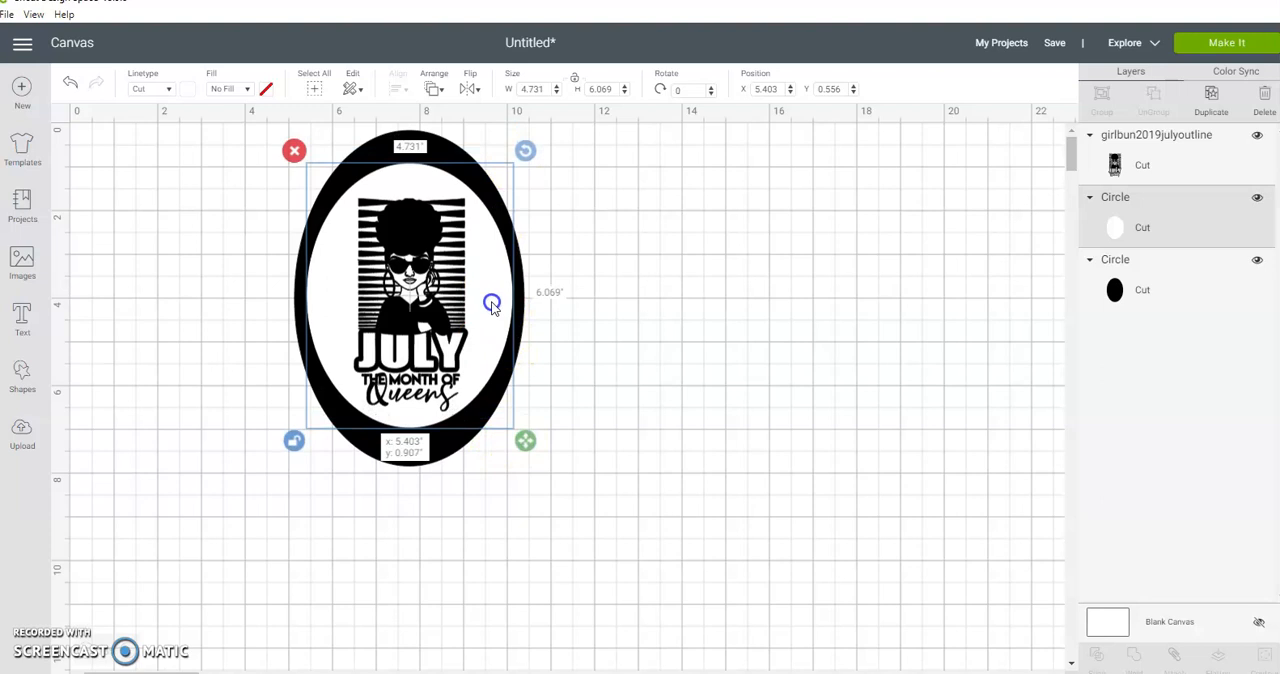
drag(491, 305, 491, 305)
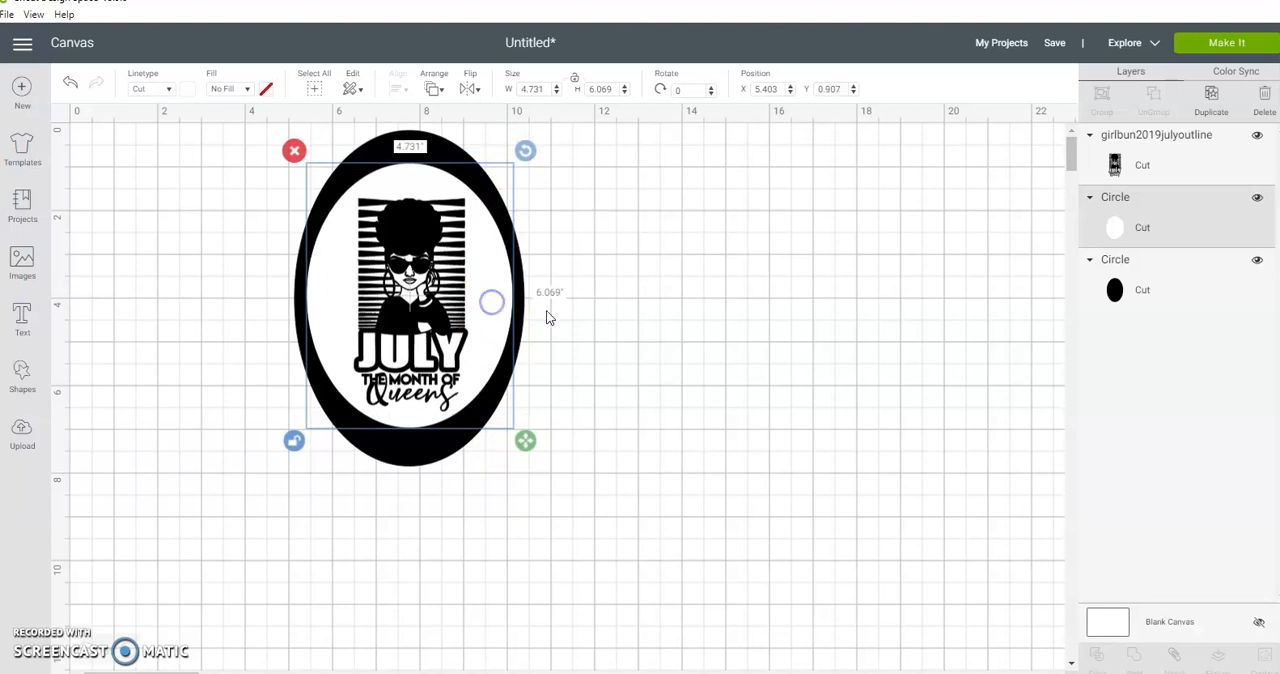
click(700, 336)
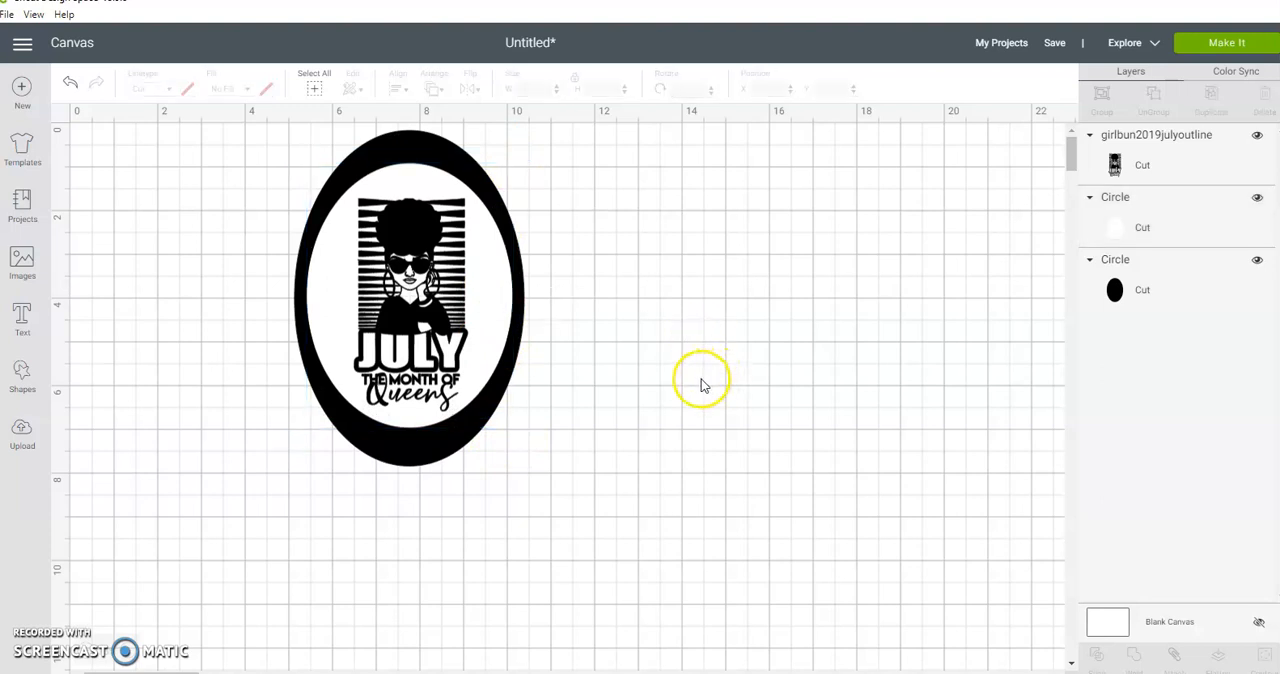
Step: Add a circle shape, move it to the empty area beside the tag and shrink it to about 0.41 in
drag(230, 272, 630, 434)
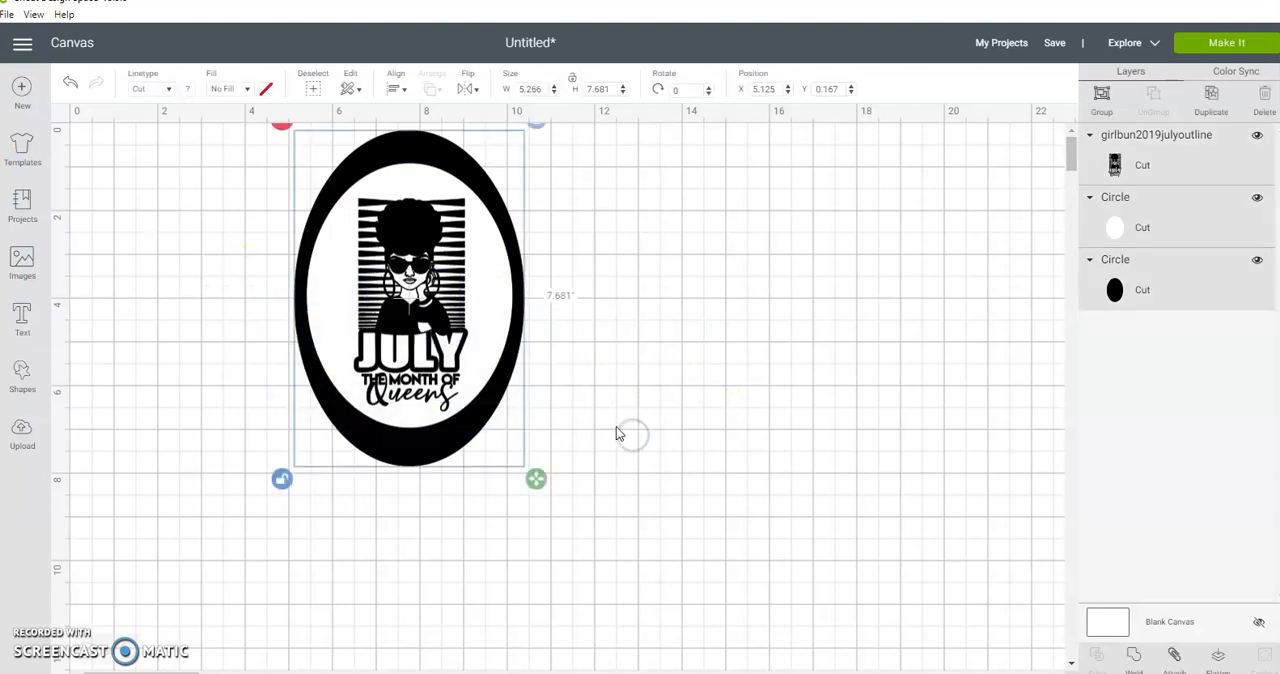
click(631, 232)
click(396, 152)
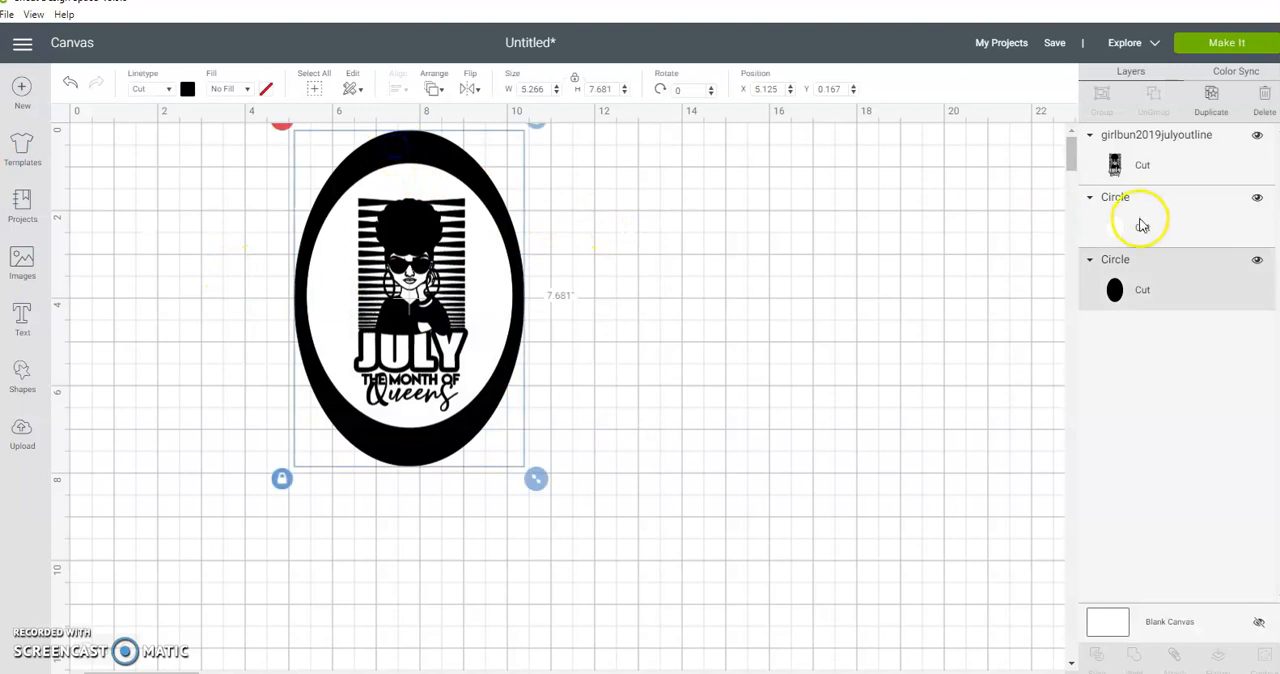
click(19, 375)
click(834, 295)
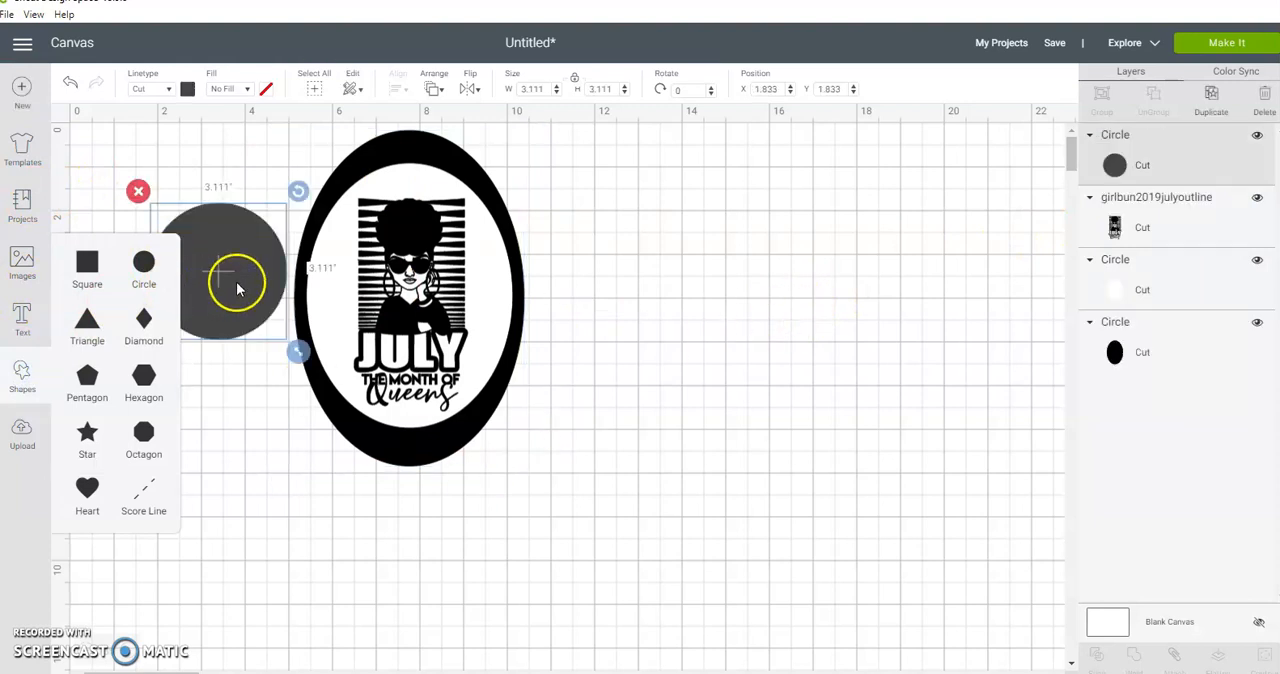
drag(245, 288, 790, 388)
drag(829, 450, 713, 326)
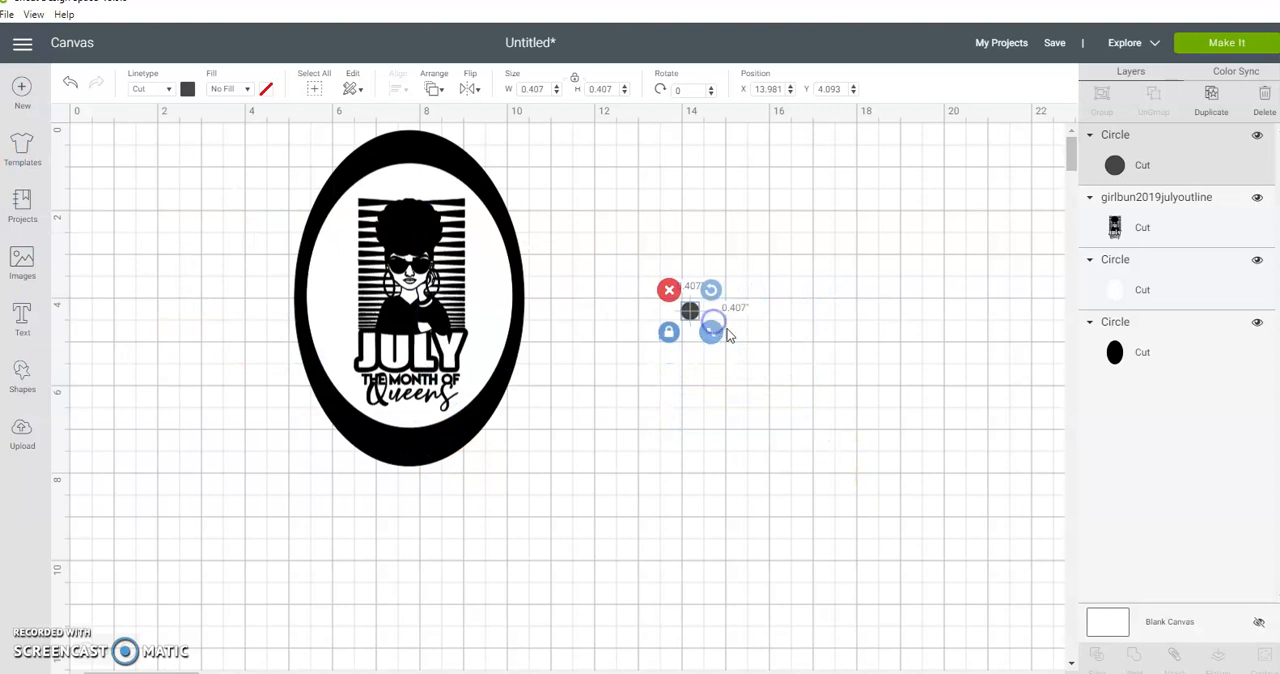
click(748, 337)
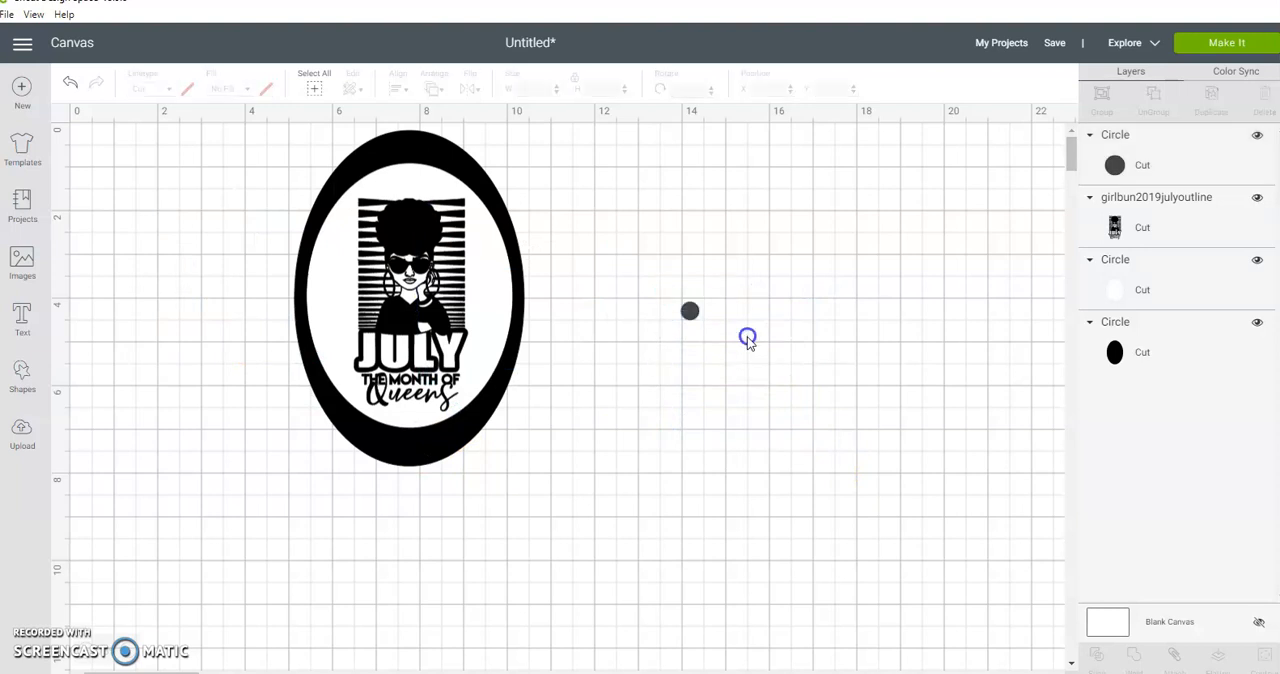
Step: Duplicate the white oval, enlarge the copy to about 5.12 × 6.57 in and layer it between the white and black ovals
click(492, 320)
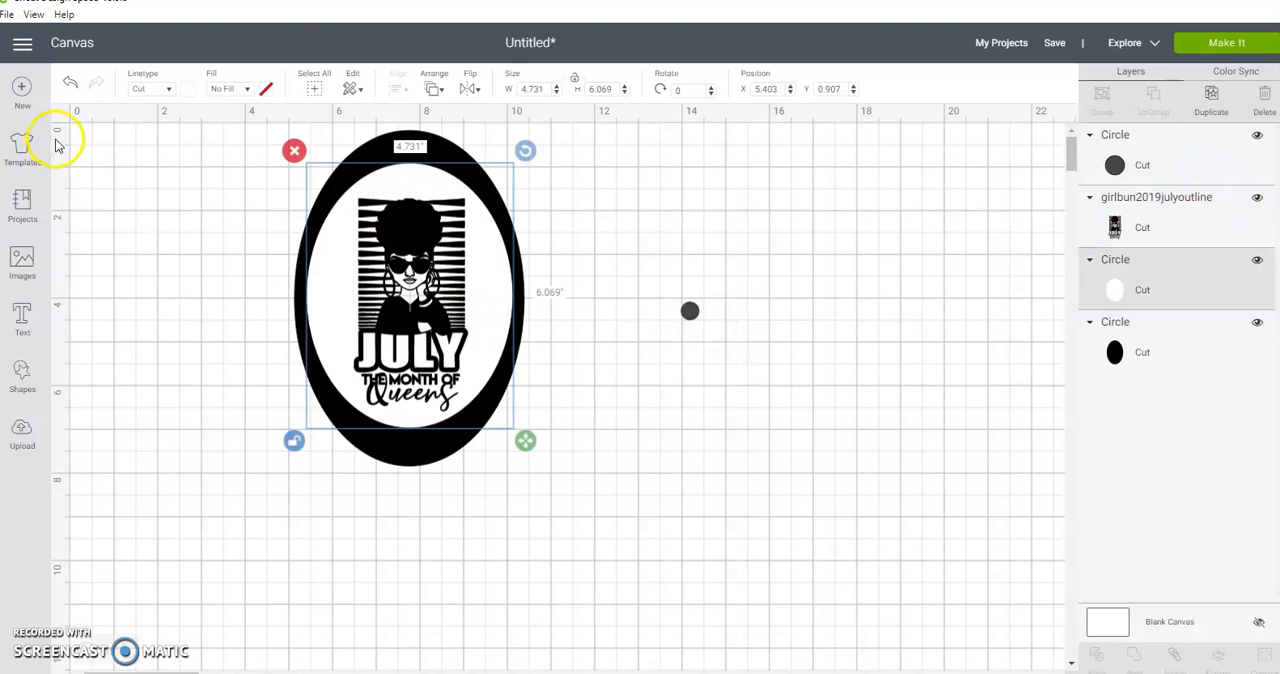
click(1209, 100)
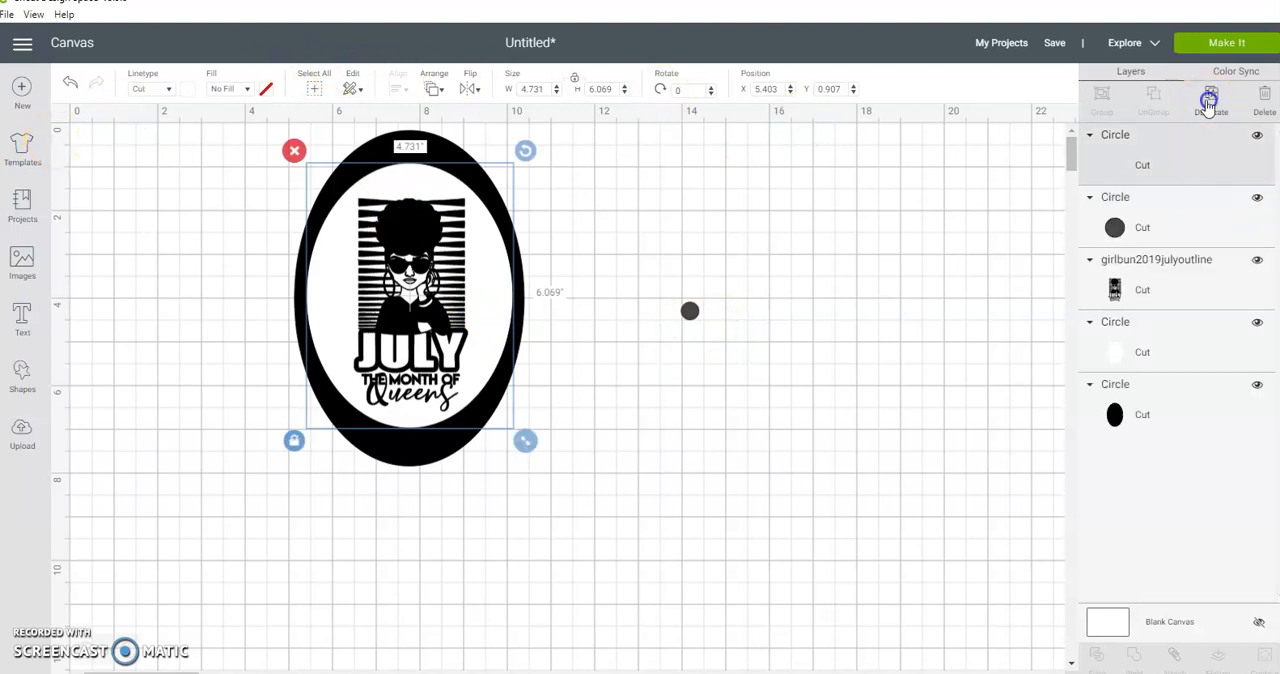
drag(547, 463, 565, 480)
drag(529, 422, 482, 362)
drag(1212, 164, 1197, 315)
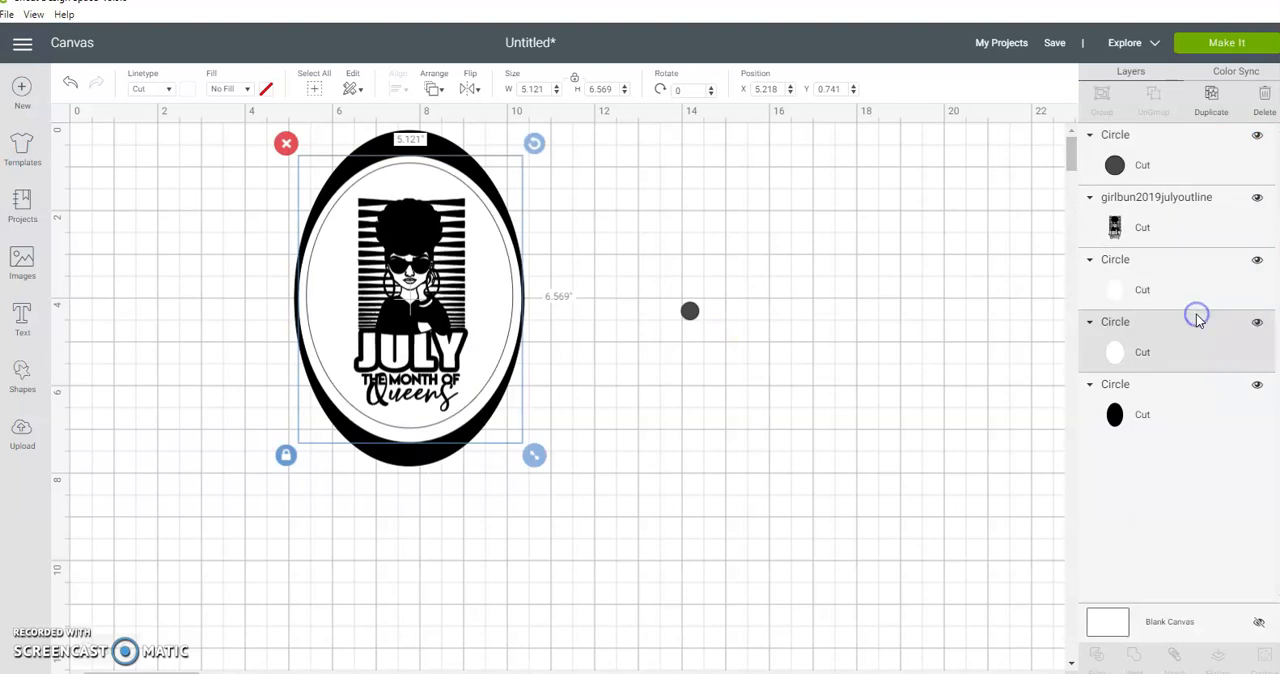
Step: Compare the bright and dark red material colors on the middle oval and set it to dark red
click(189, 89)
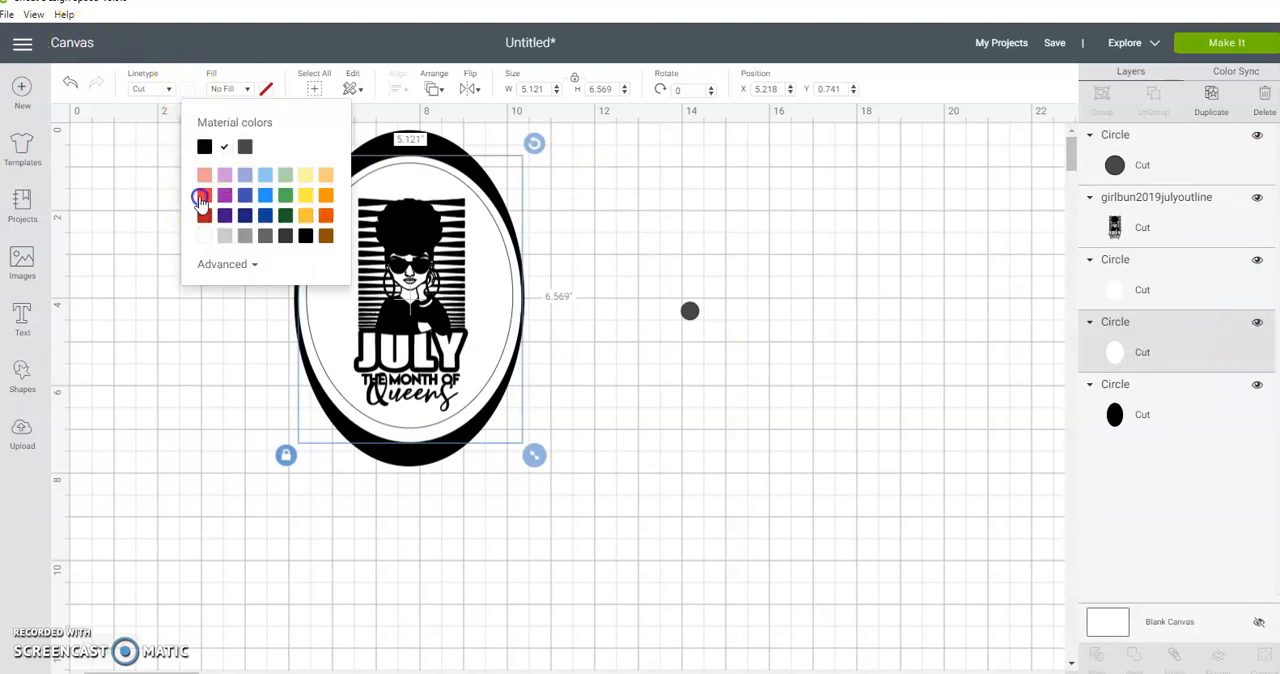
click(203, 196)
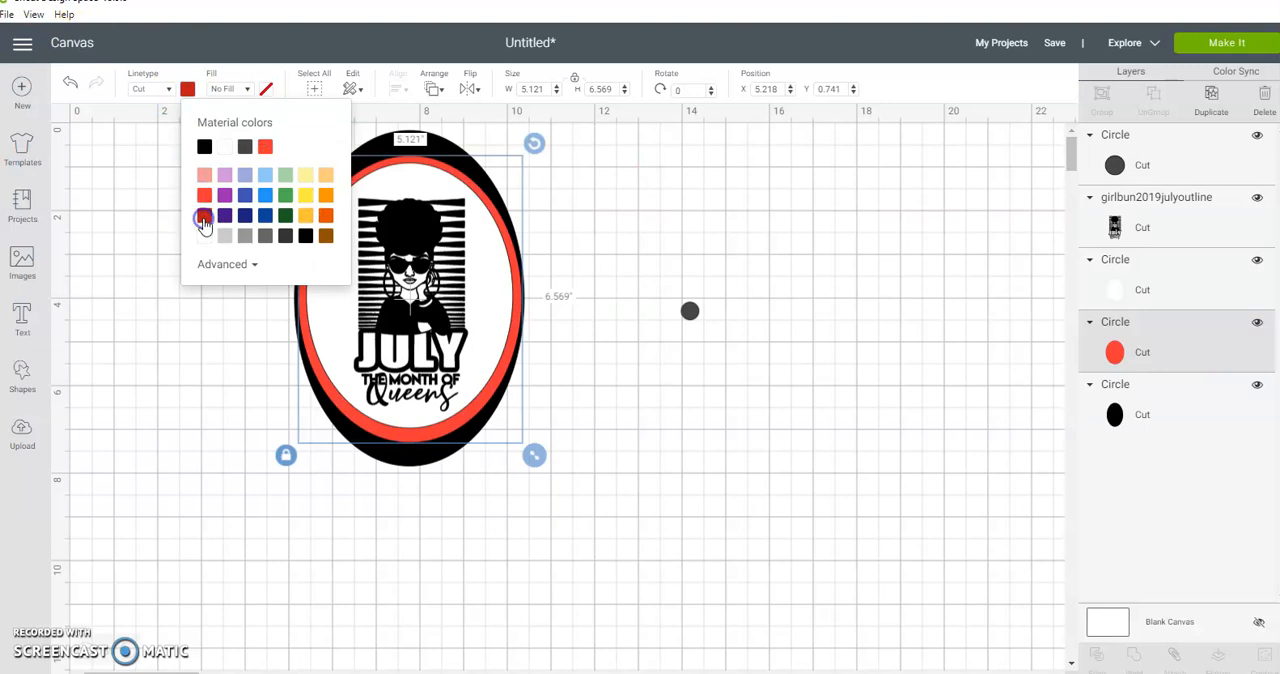
click(203, 218)
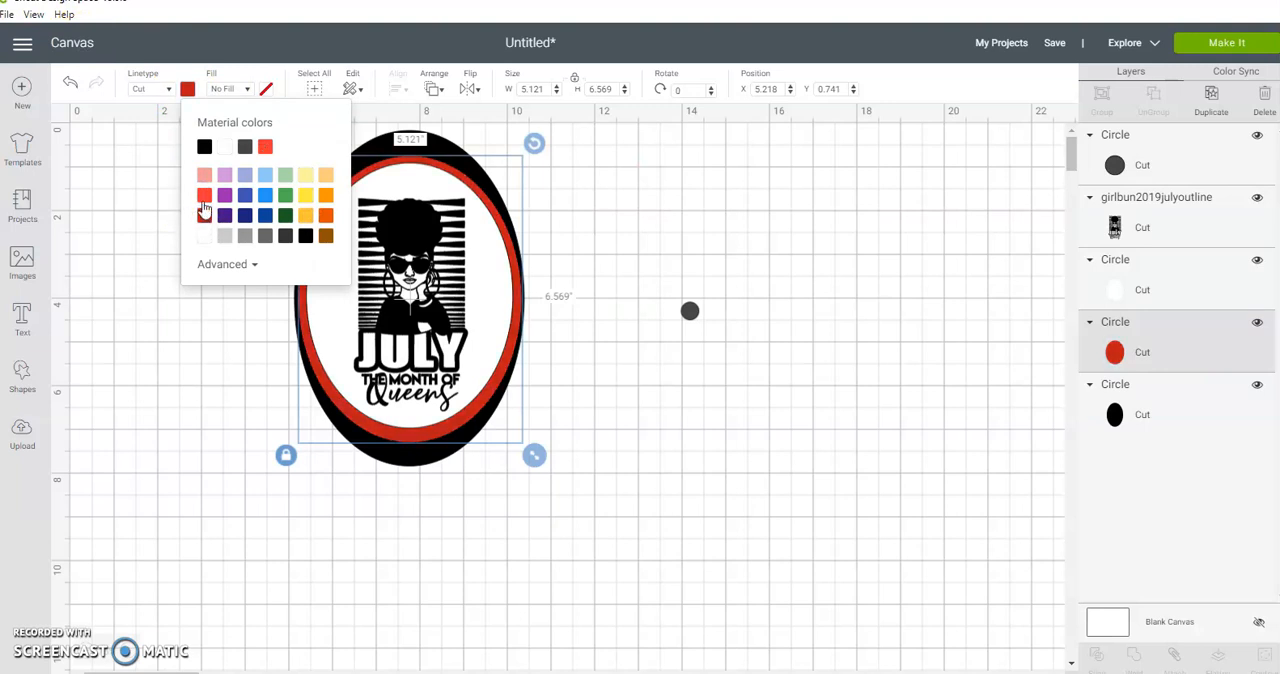
click(204, 197)
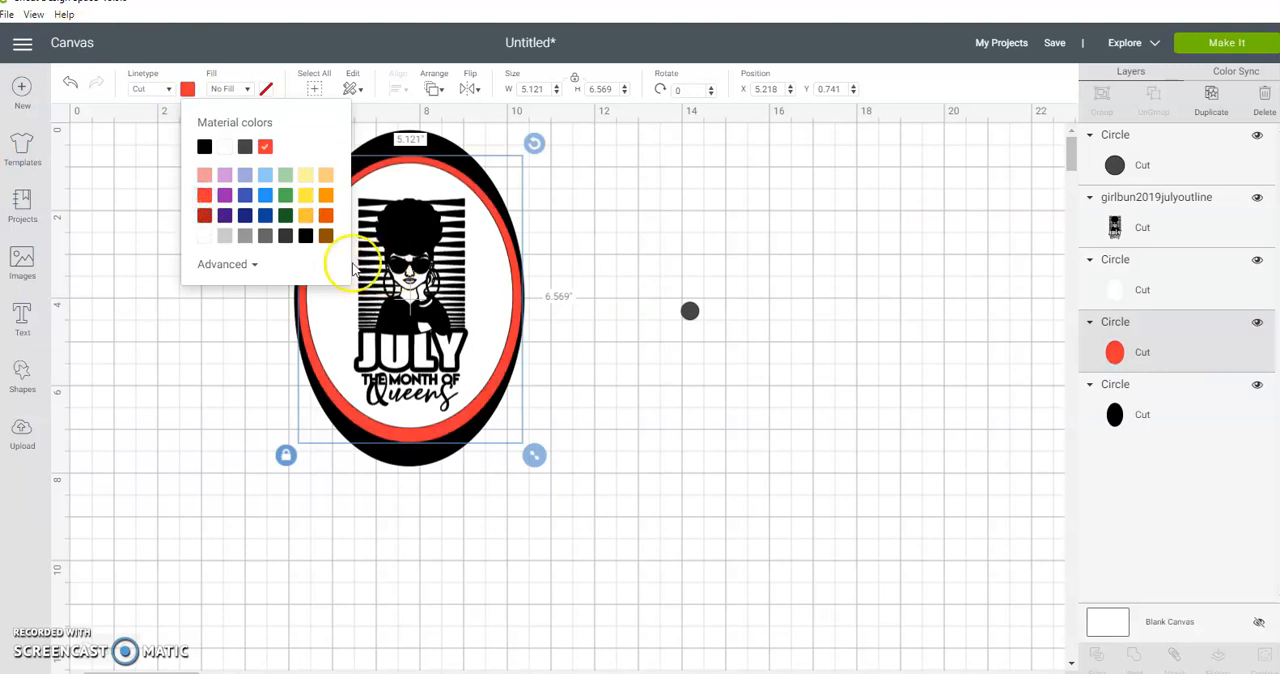
click(204, 216)
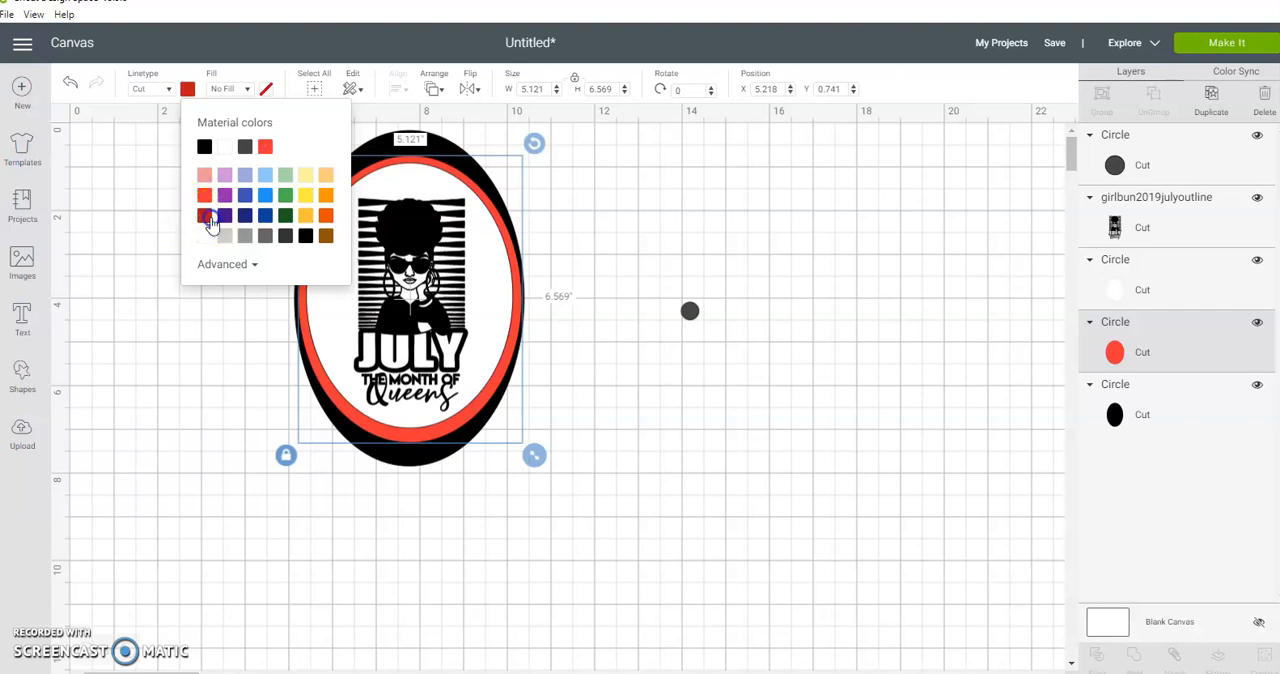
click(660, 333)
Step: Shrink the red oval to about 5.06 × 6.50 in and center it behind the white oval as an even border
click(416, 436)
drag(416, 436, 416, 432)
drag(534, 451, 534, 449)
click(413, 435)
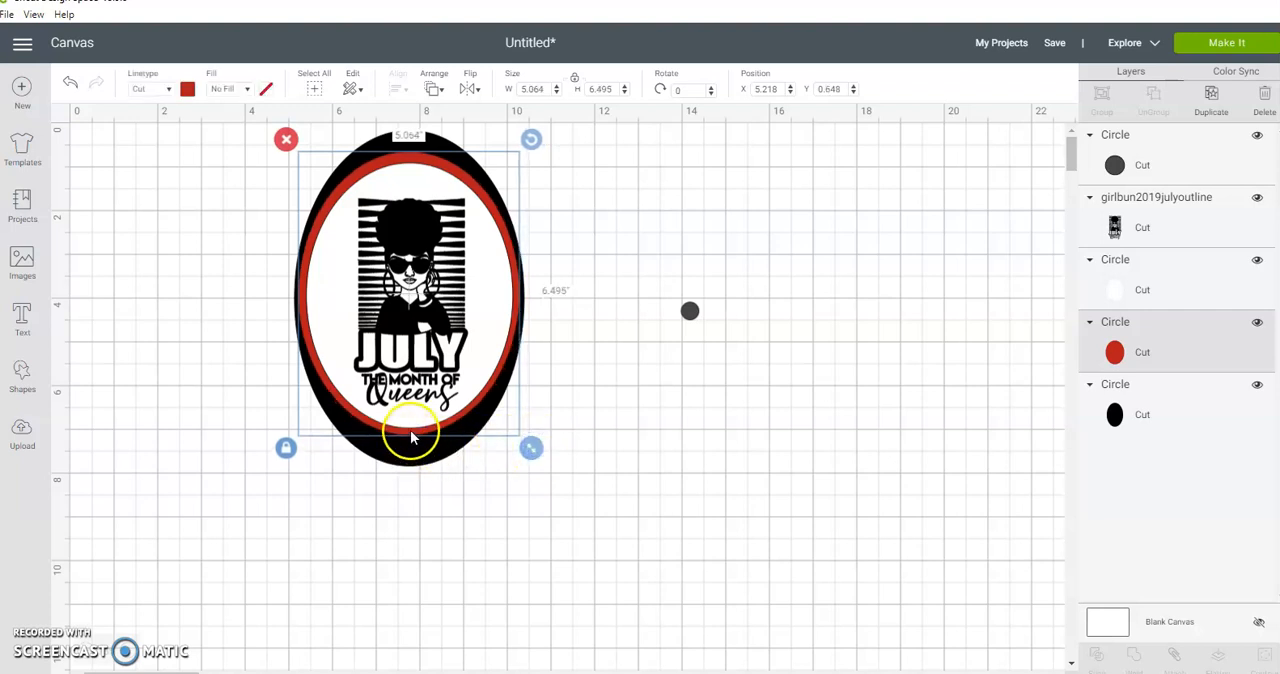
drag(418, 438, 417, 438)
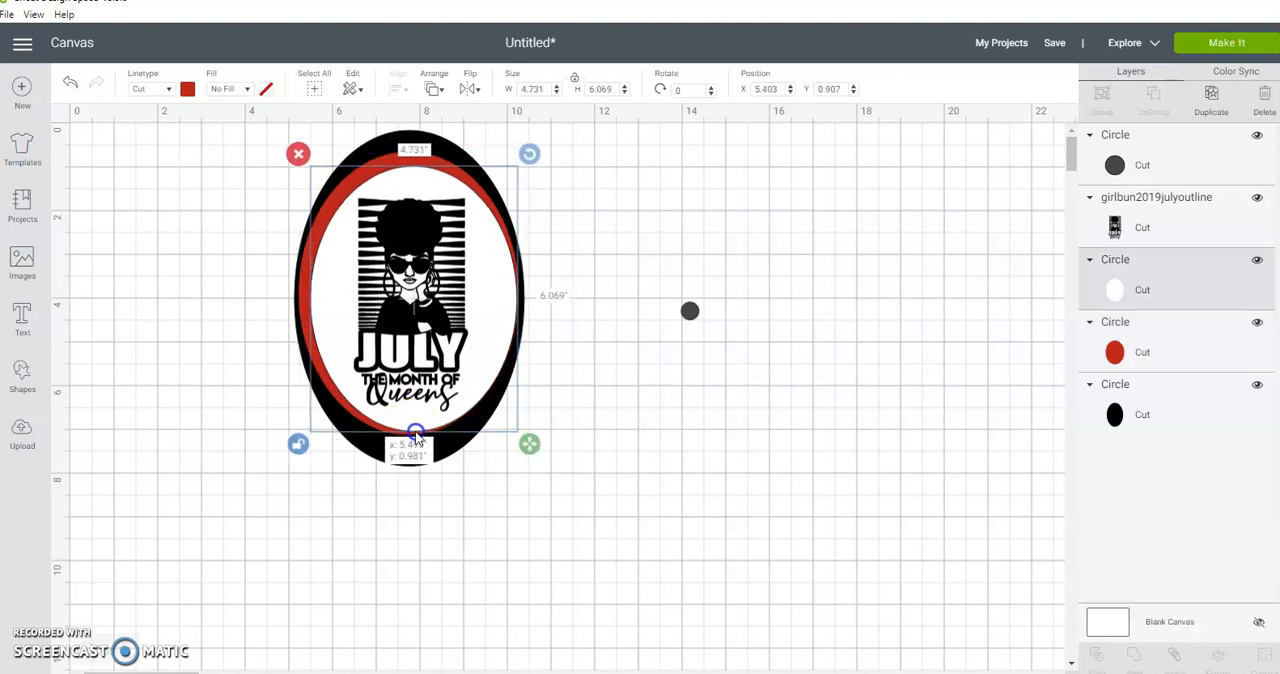
click(560, 311)
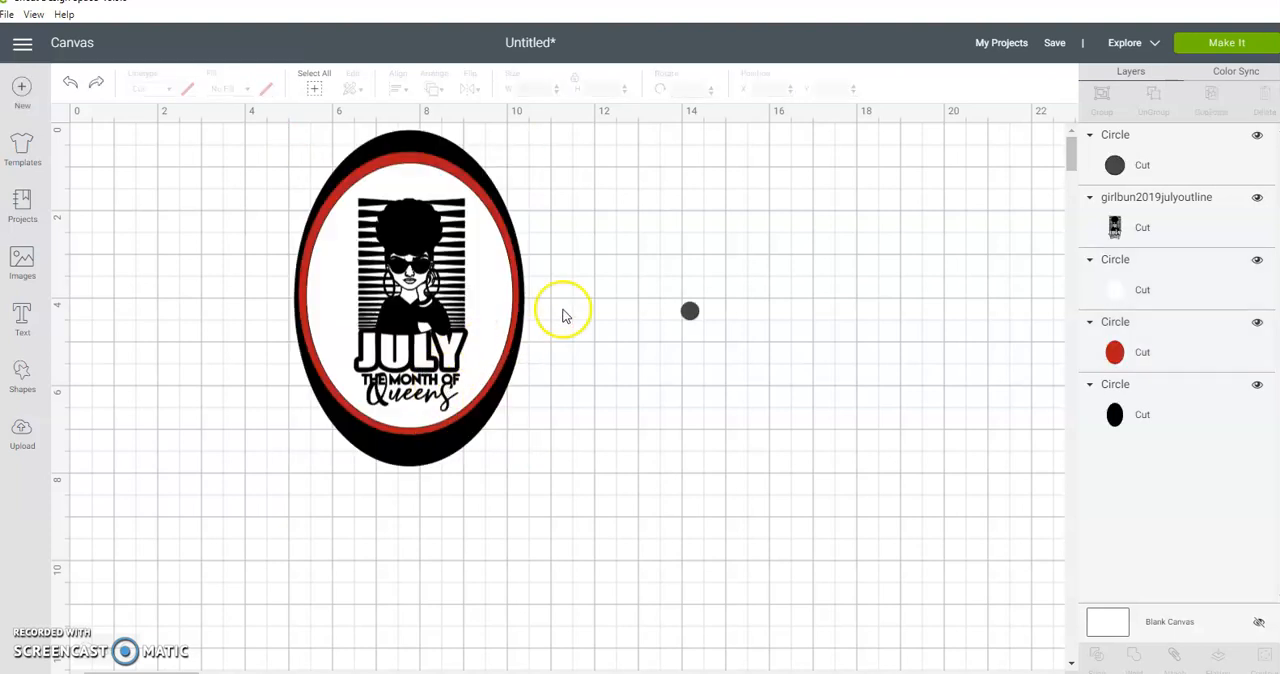
click(420, 162)
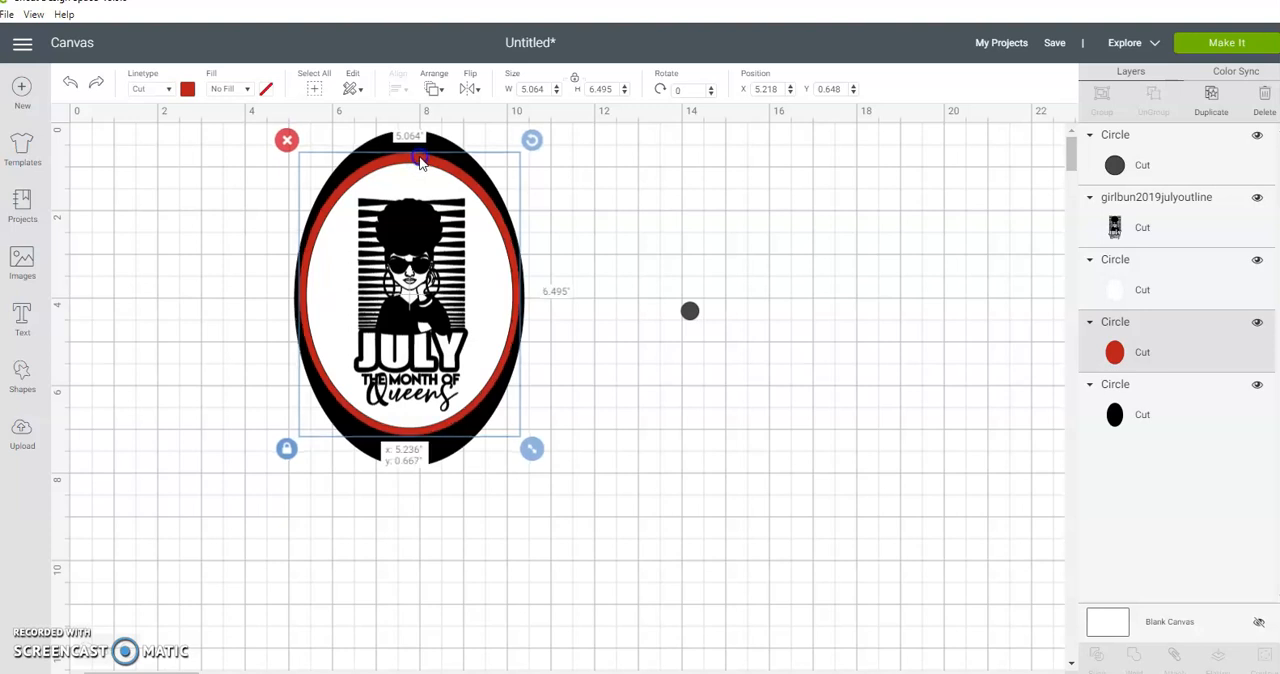
drag(420, 162, 421, 163)
click(629, 300)
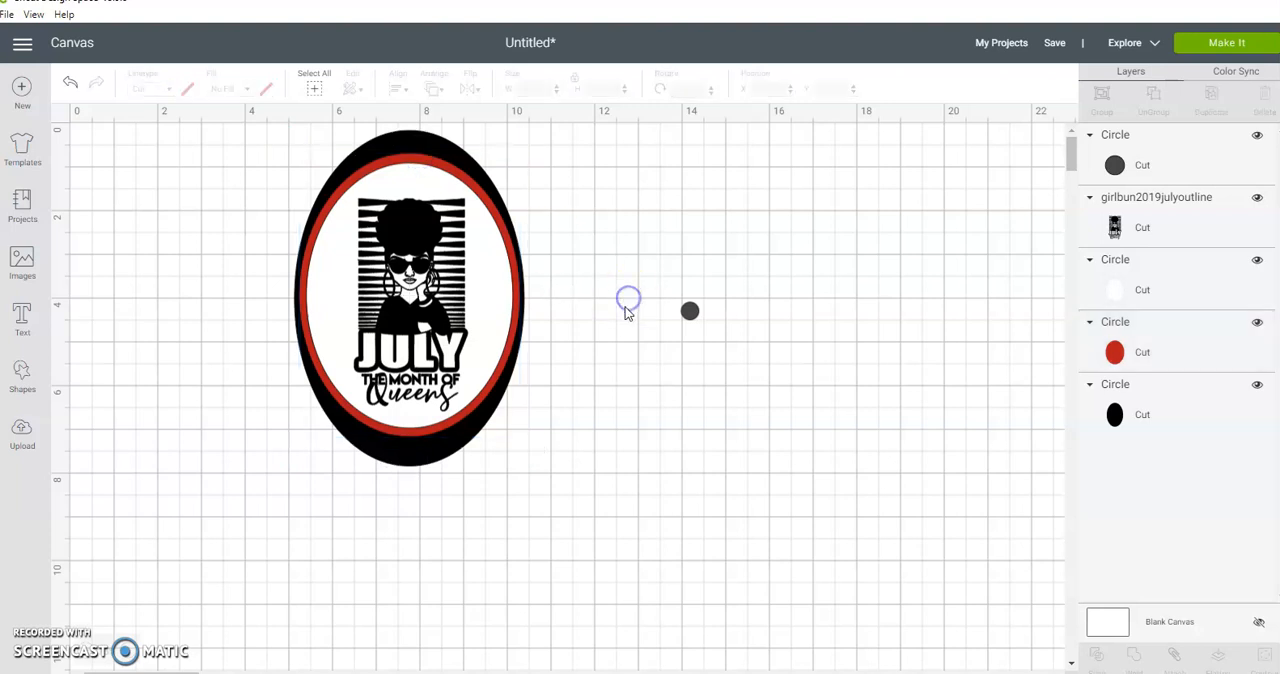
Step: Place the small gray circle at the top of the black oval and set its material color to white
drag(689, 311, 407, 144)
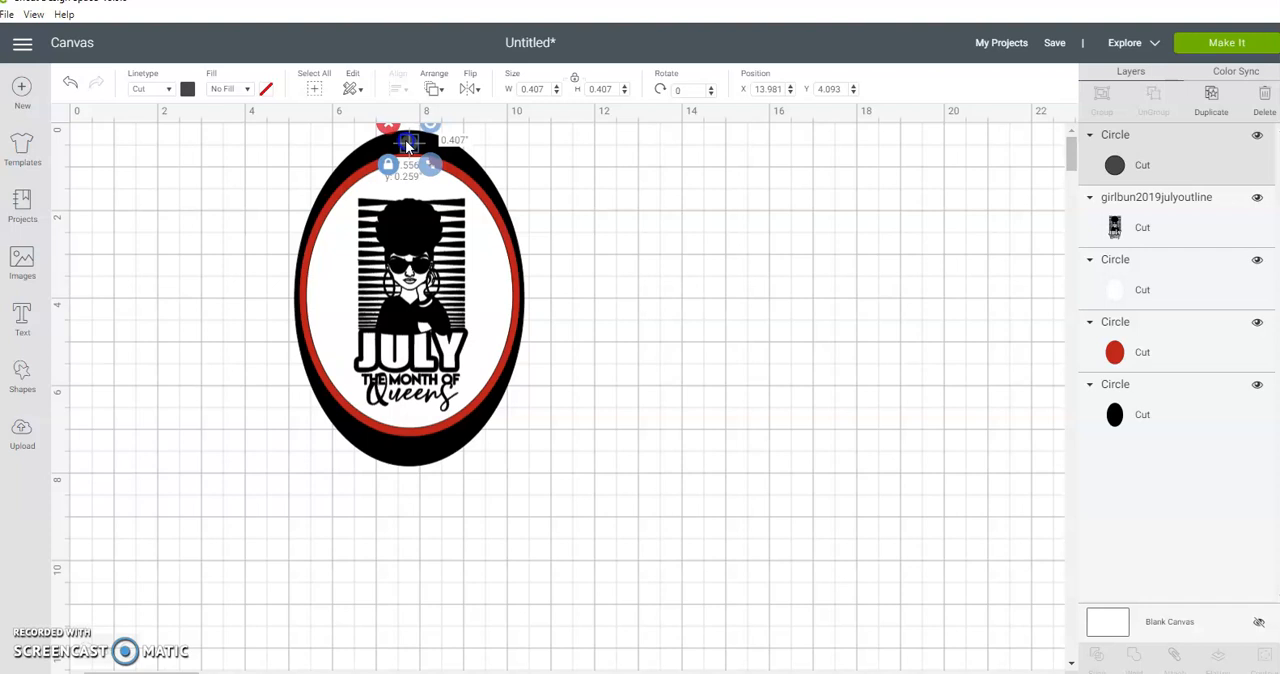
click(185, 89)
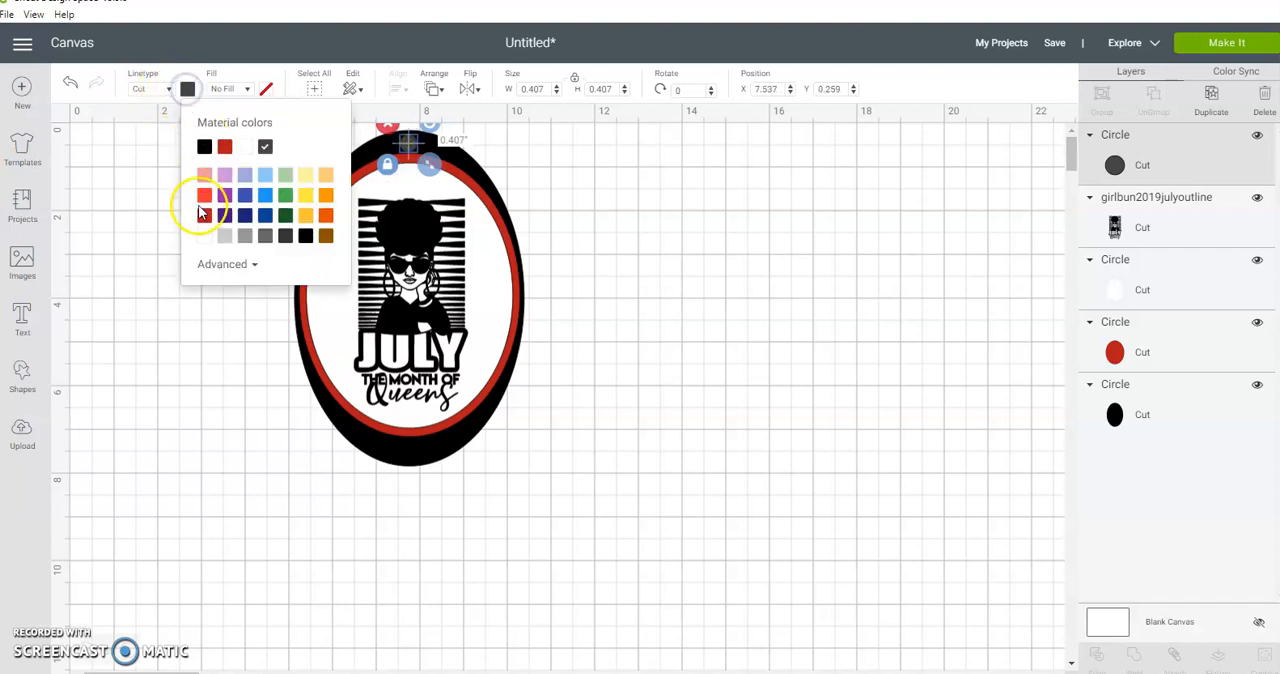
click(204, 238)
click(700, 216)
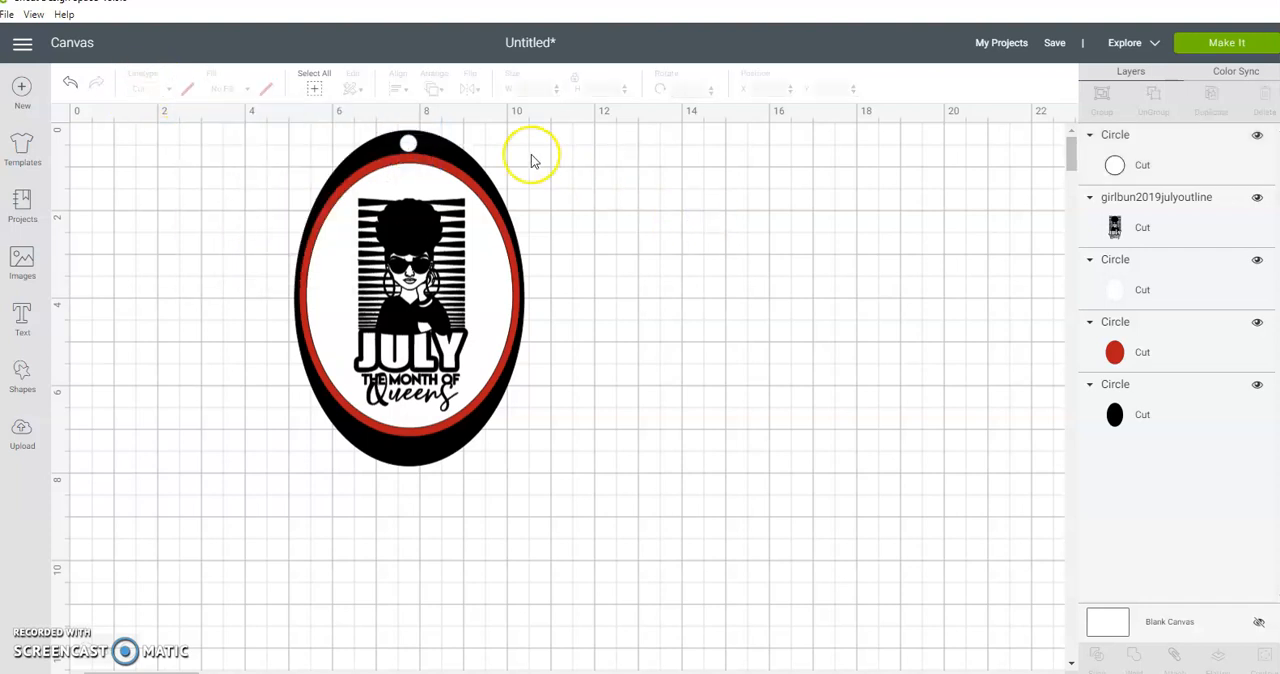
Step: Shrink the white hole circle to about 0.35 in and center it in the black band above the red oval
click(408, 145)
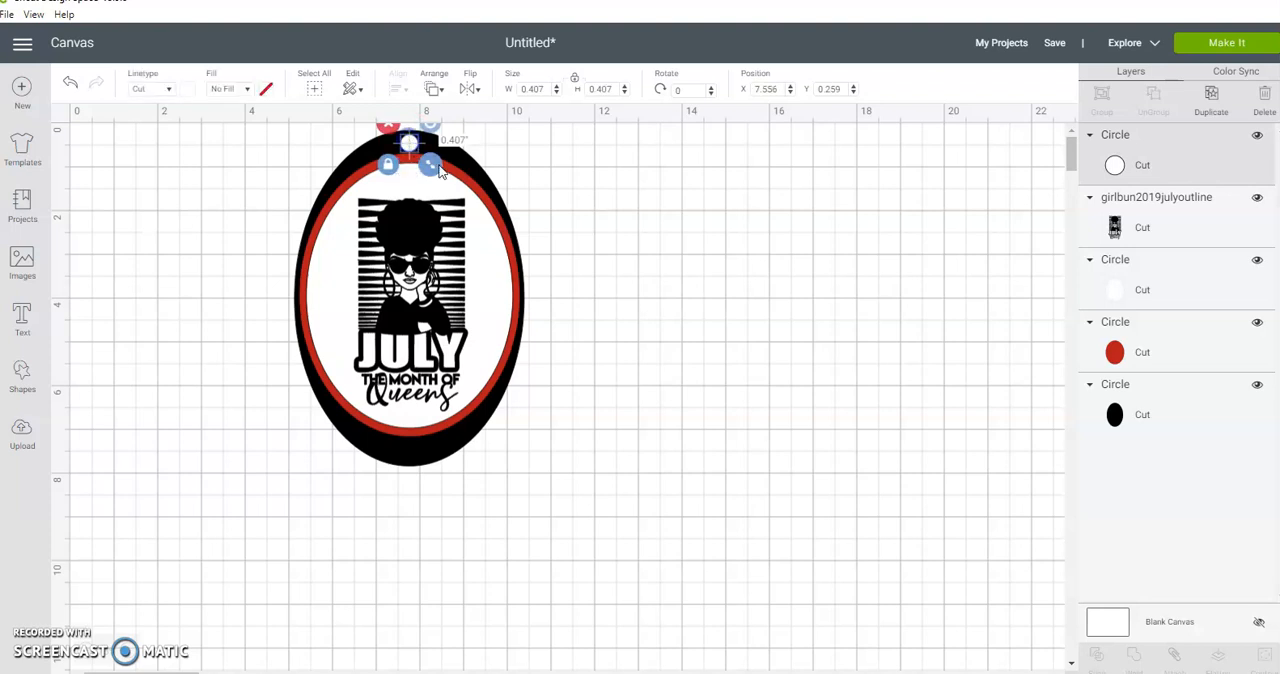
click(646, 177)
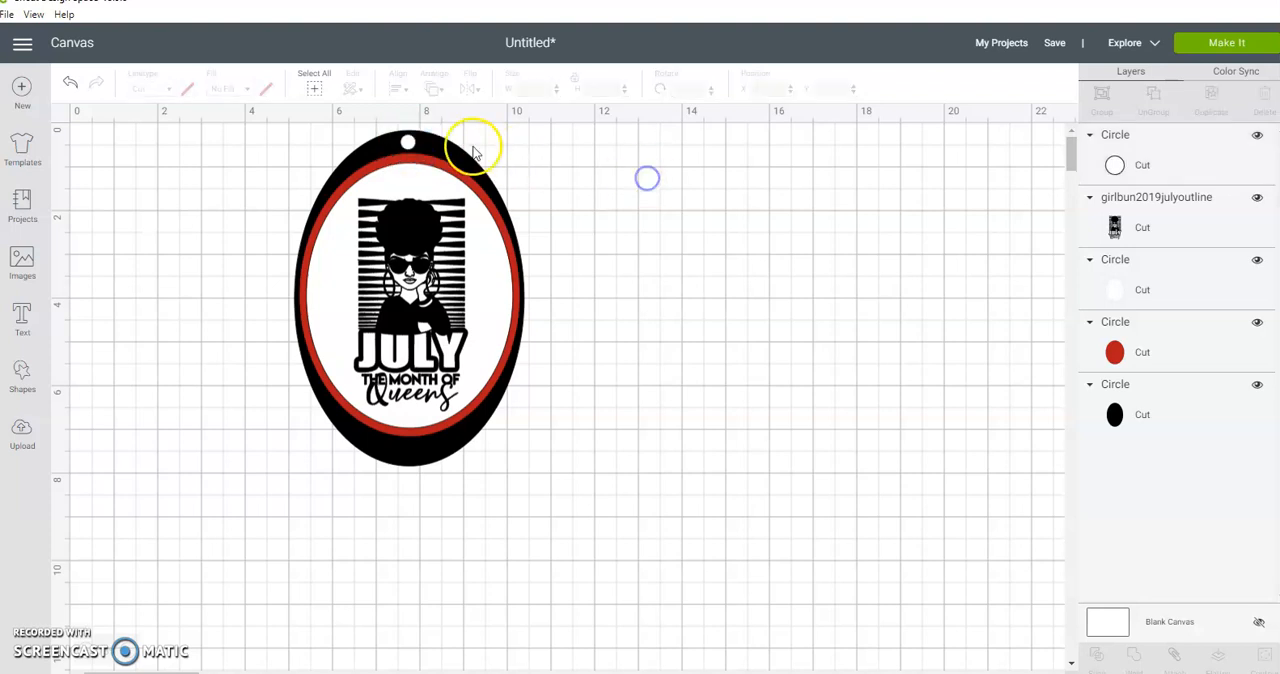
click(412, 143)
click(640, 183)
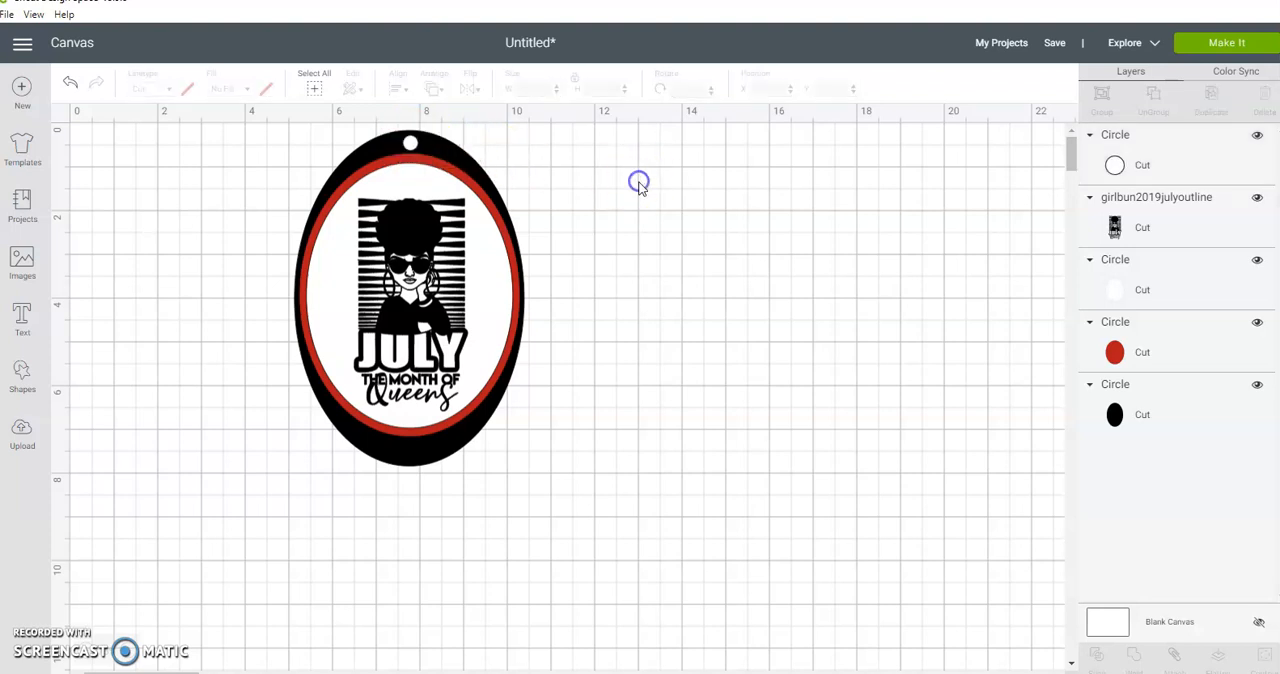
Step: Select the small white circle together with the black oval and slice the keyring hole out of the oval
drag(380, 140, 434, 145)
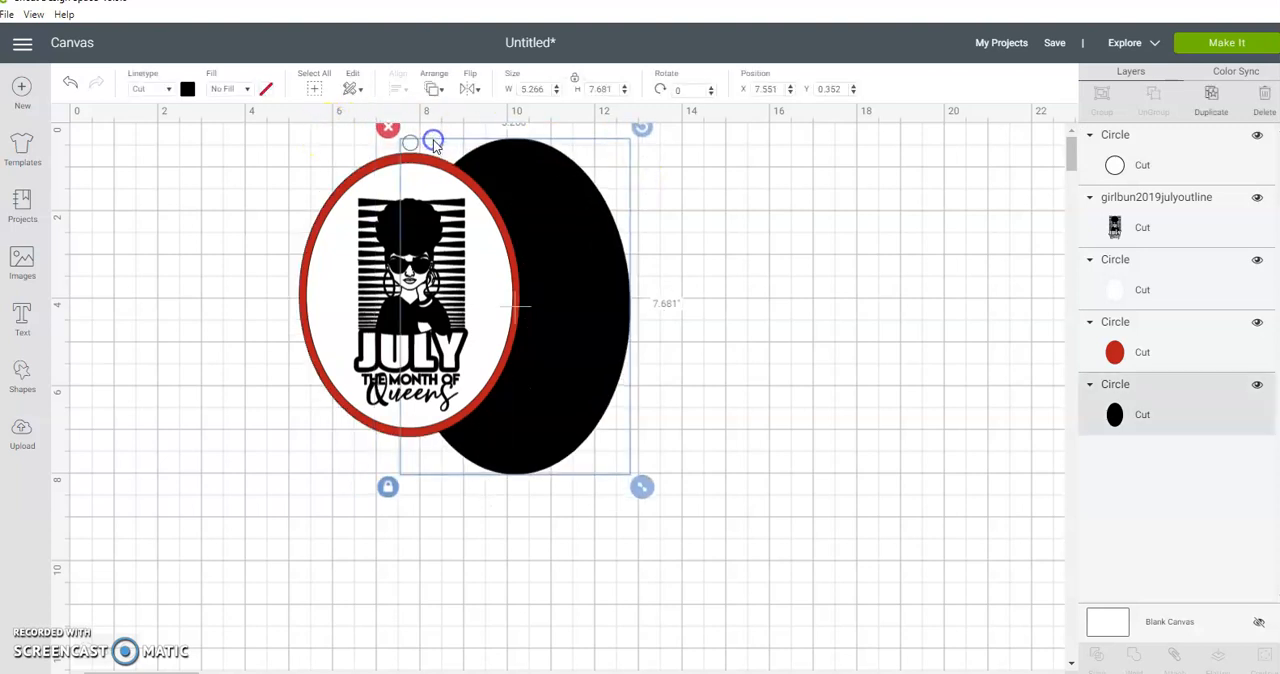
key(ctrl+z)
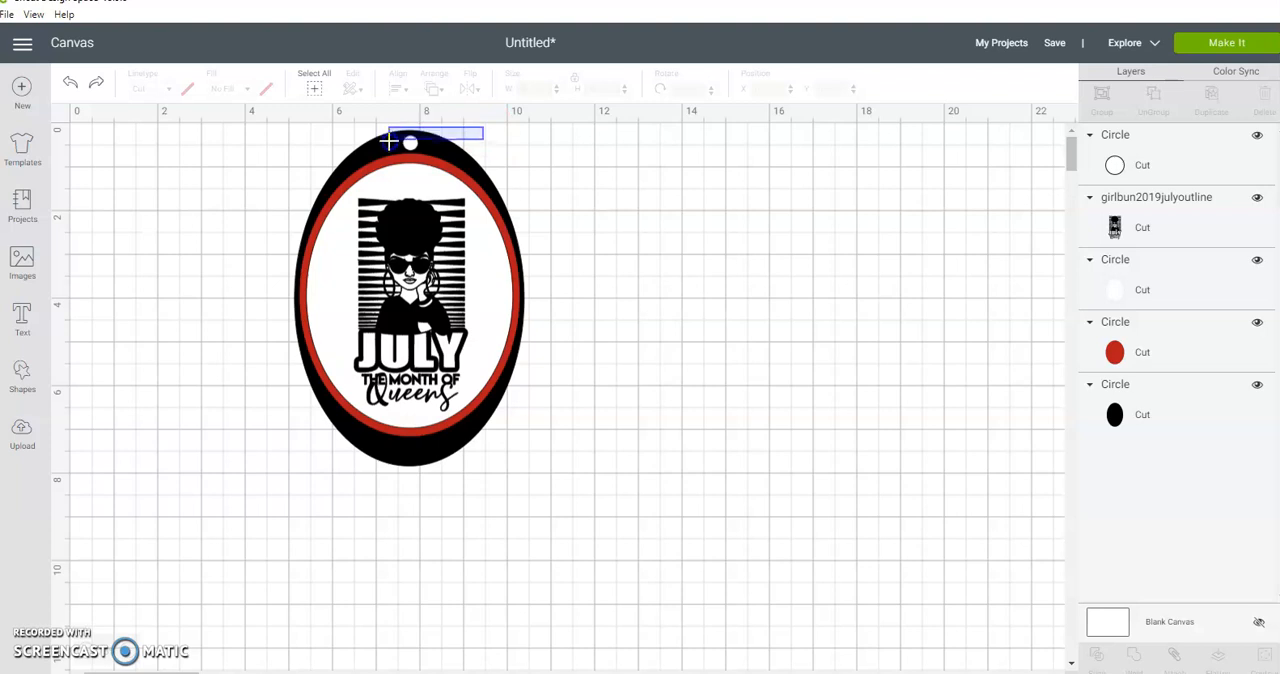
drag(389, 142, 388, 140)
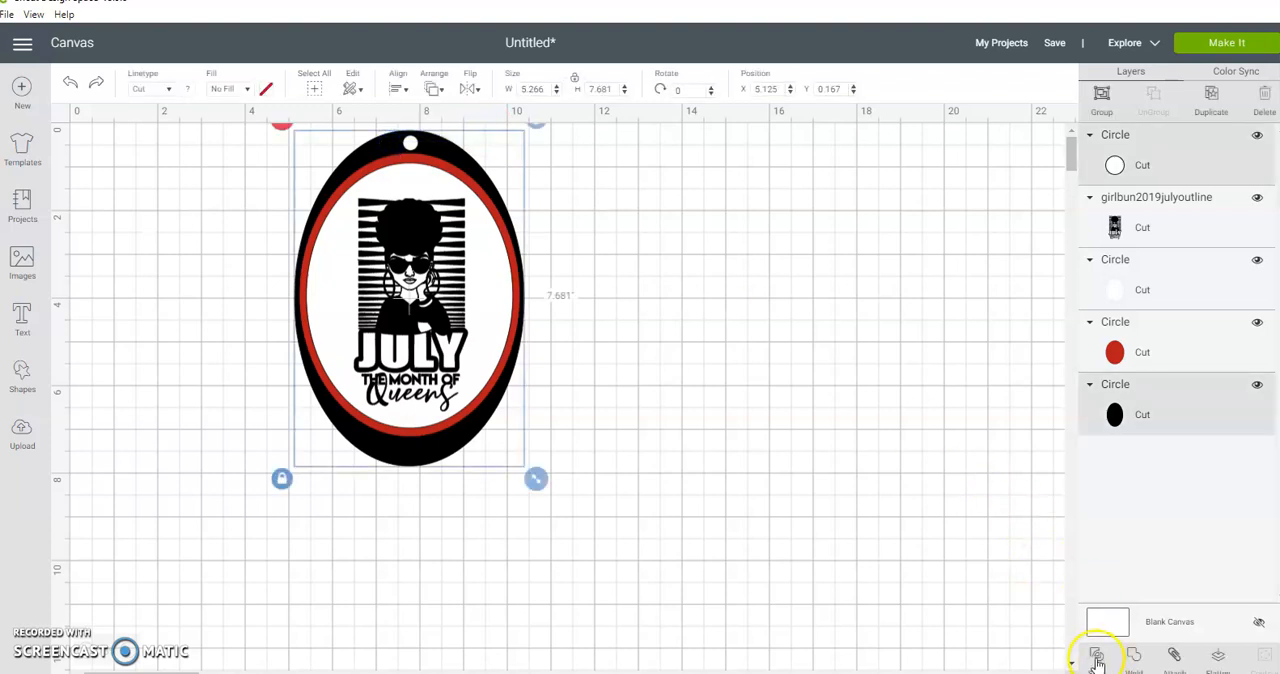
click(1097, 655)
Step: Delete the white and black circle slice leftovers and move the sliced black oval to the bottom of the layer order
click(410, 143)
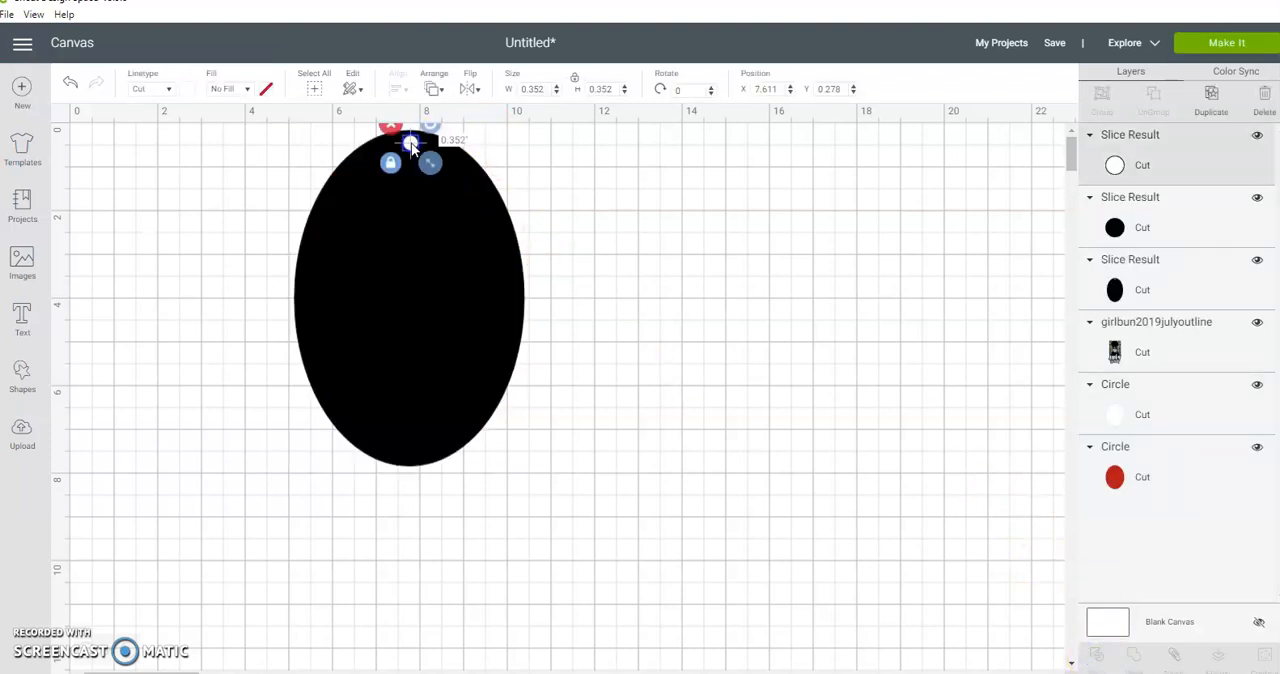
click(391, 128)
click(412, 143)
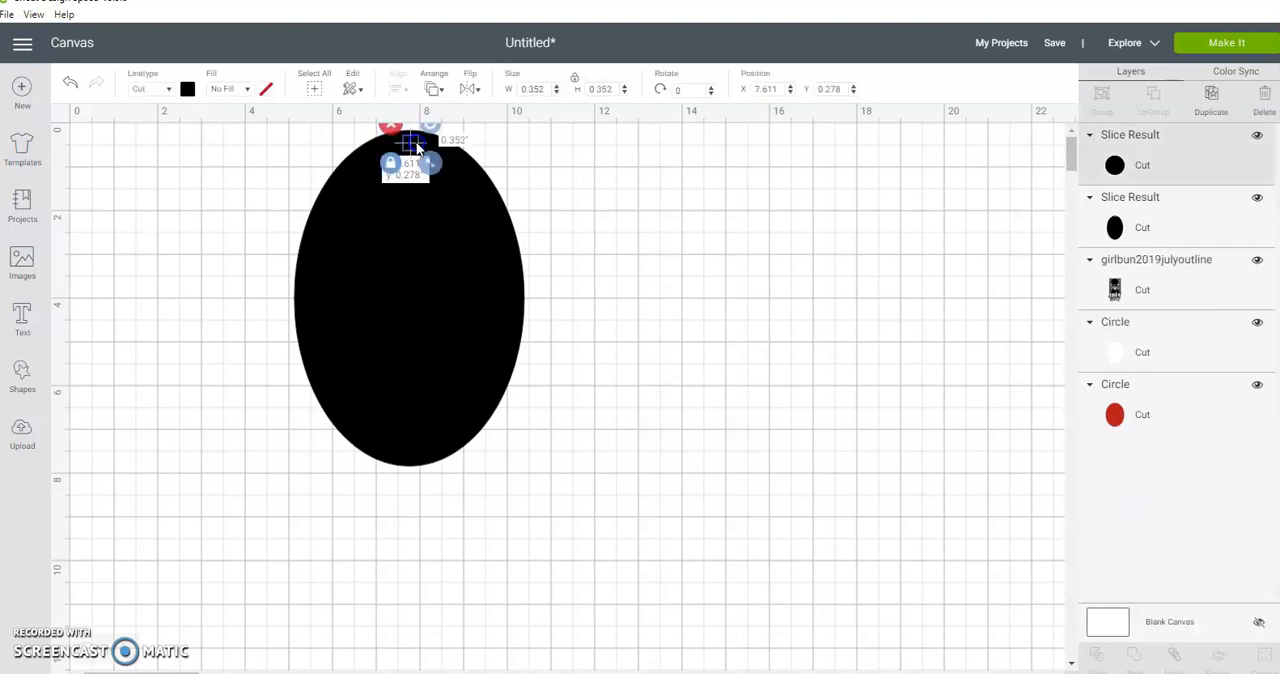
drag(412, 143, 867, 194)
click(843, 174)
drag(1171, 168, 1145, 325)
click(648, 323)
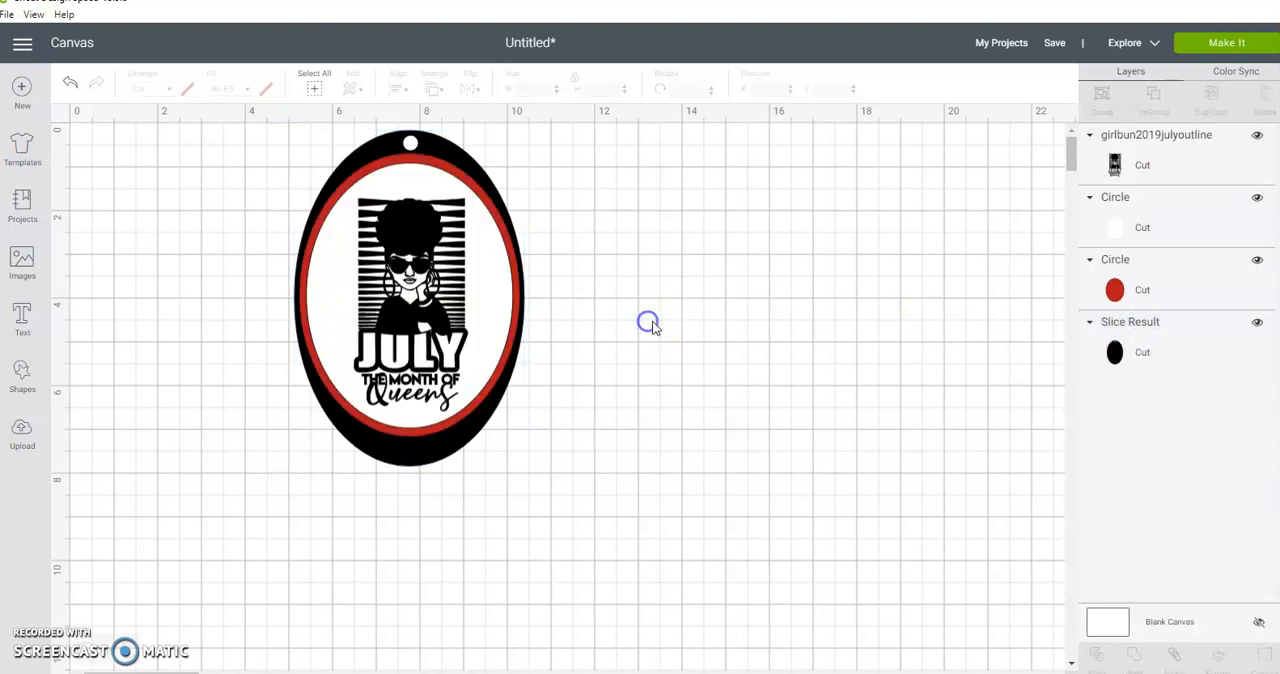
Step: Select all layers of the oval tag and set their fill to Print
drag(300, 162, 394, 184)
key(ctrl+z)
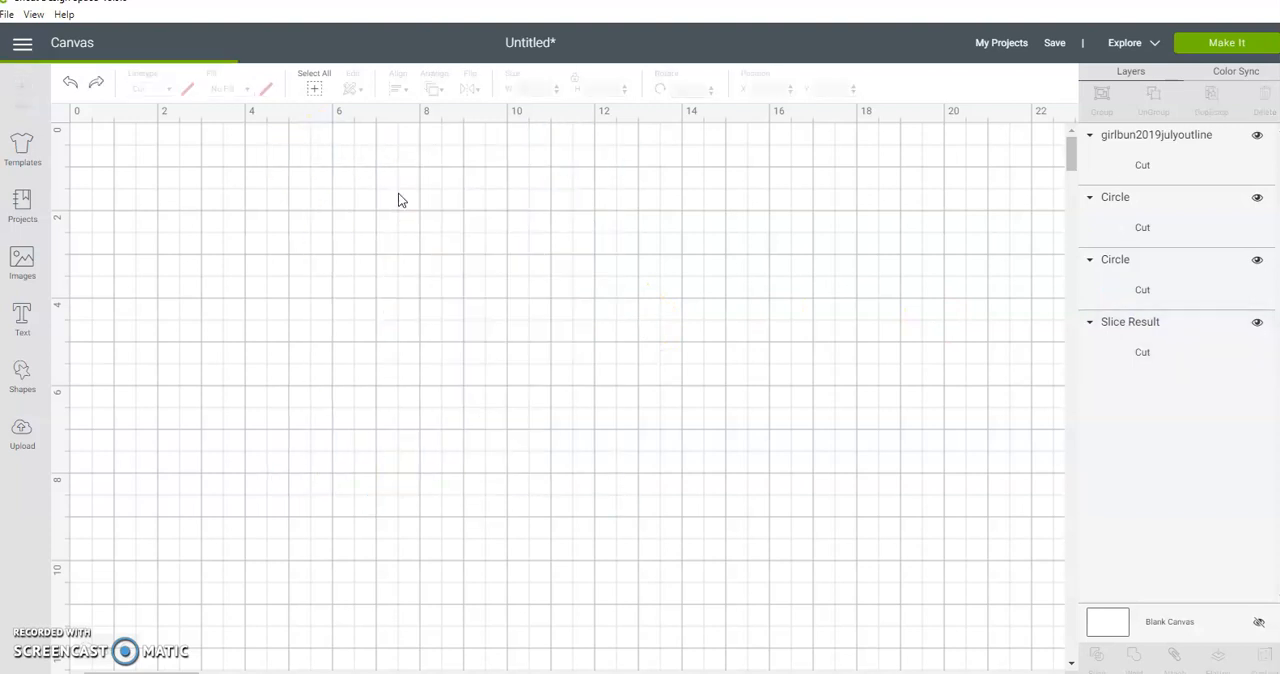
drag(670, 150, 229, 352)
click(245, 89)
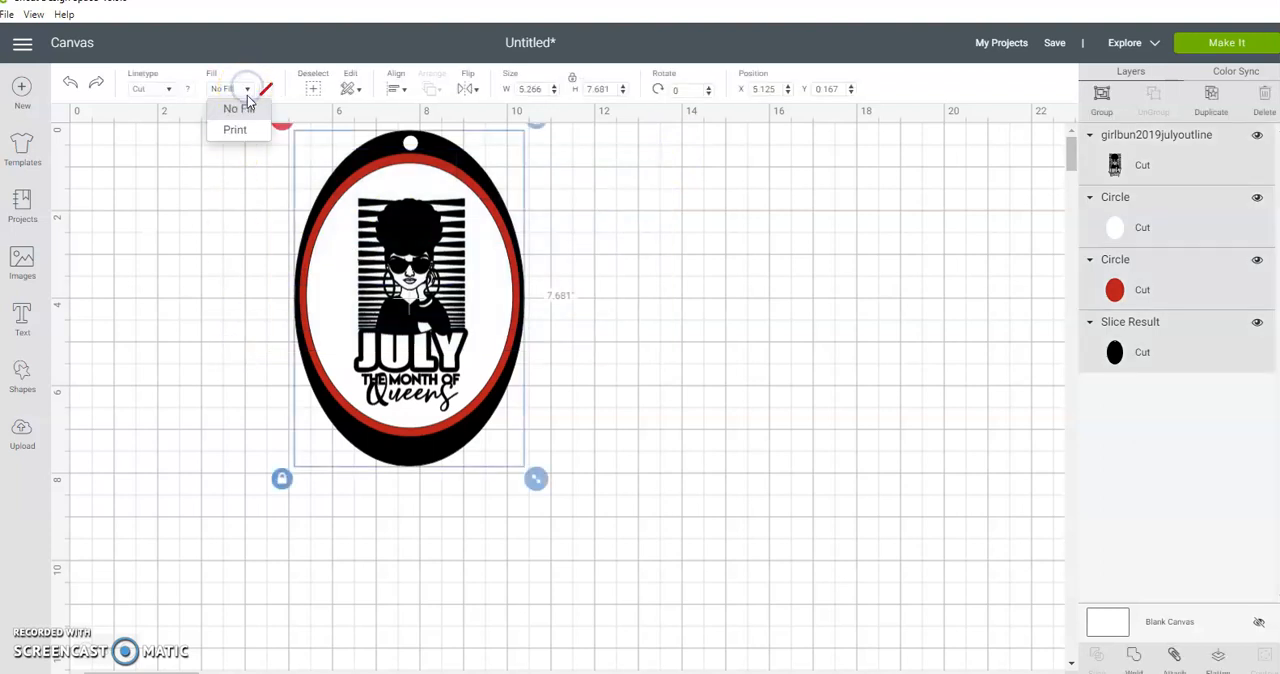
click(240, 129)
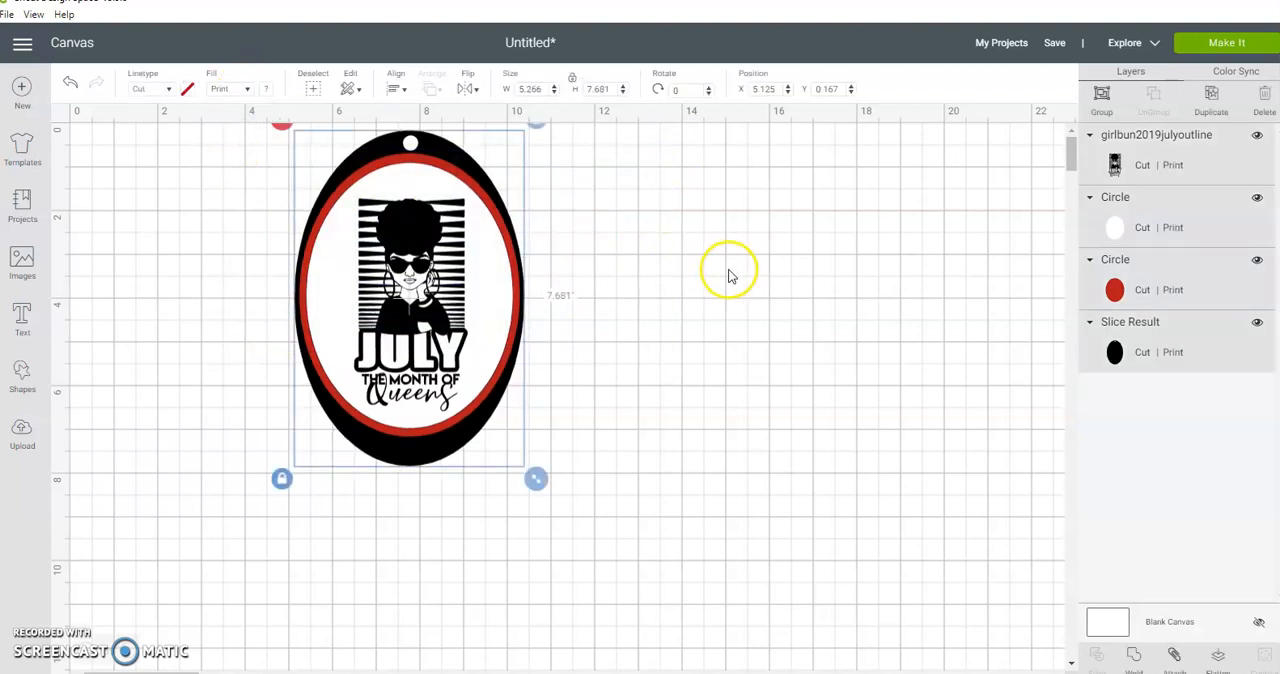
Step: Move the whole tag to the canvas origin and set its height to 3 in with proportions locked
drag(480, 289, 235, 297)
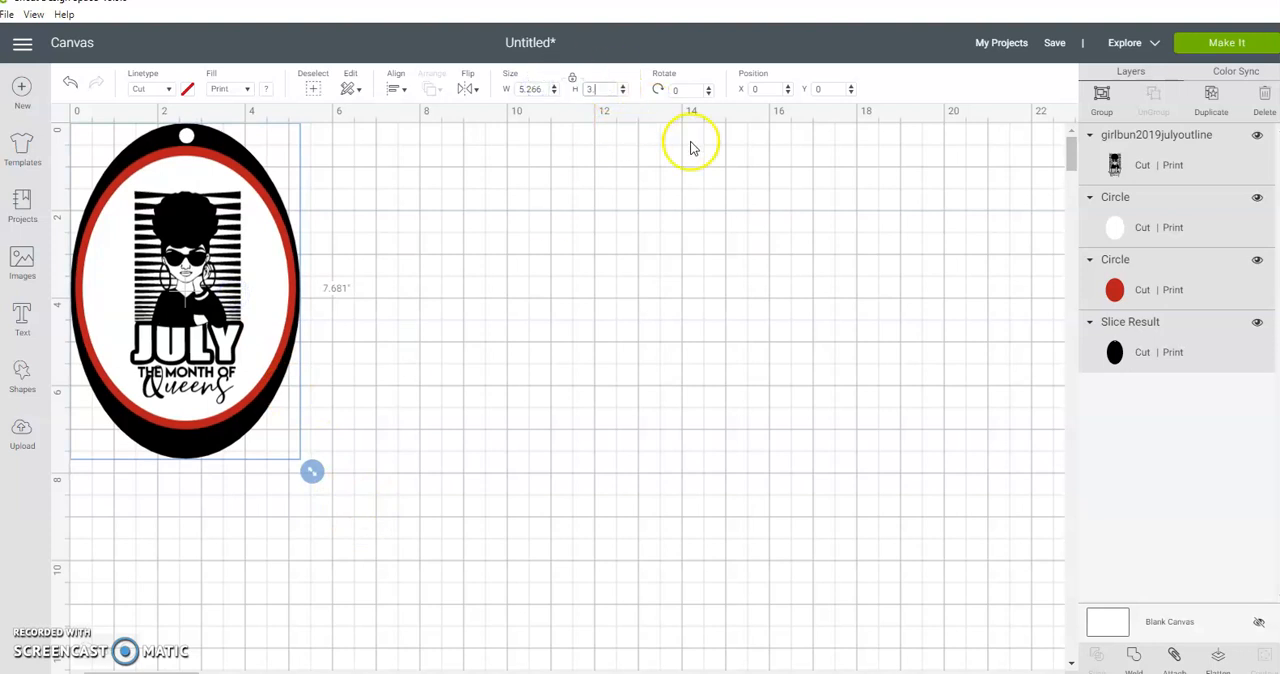
click(545, 88)
key(Return)
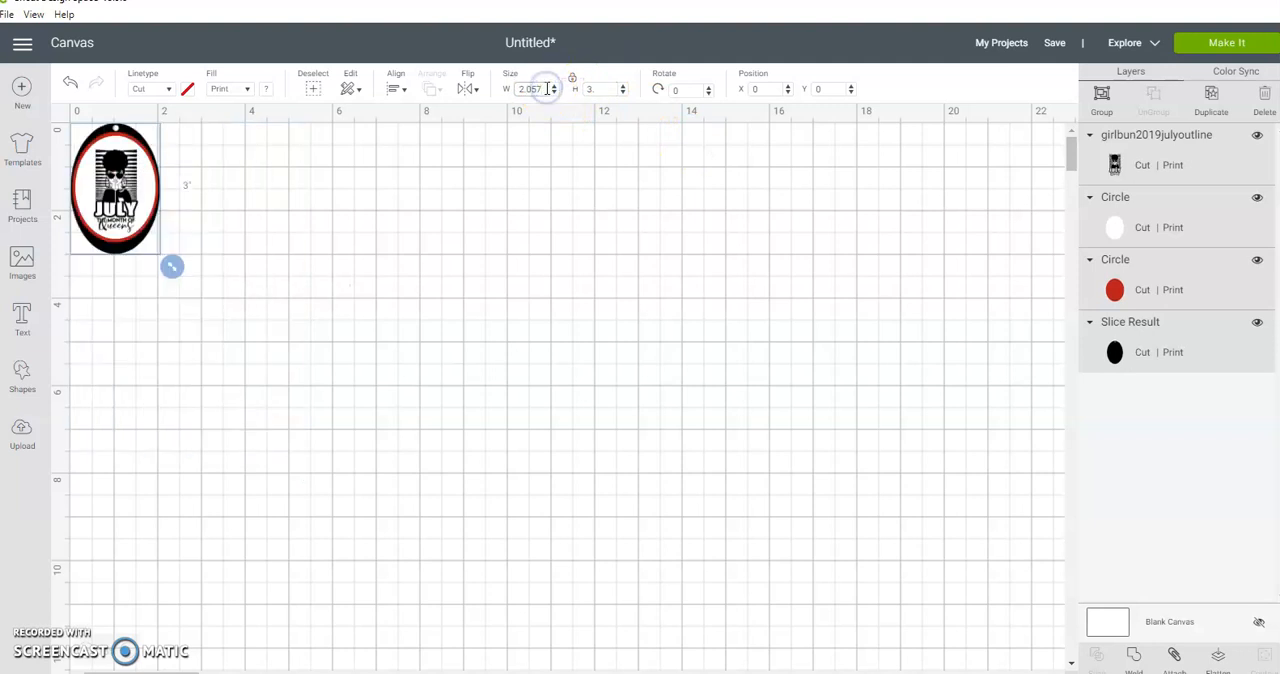
click(391, 226)
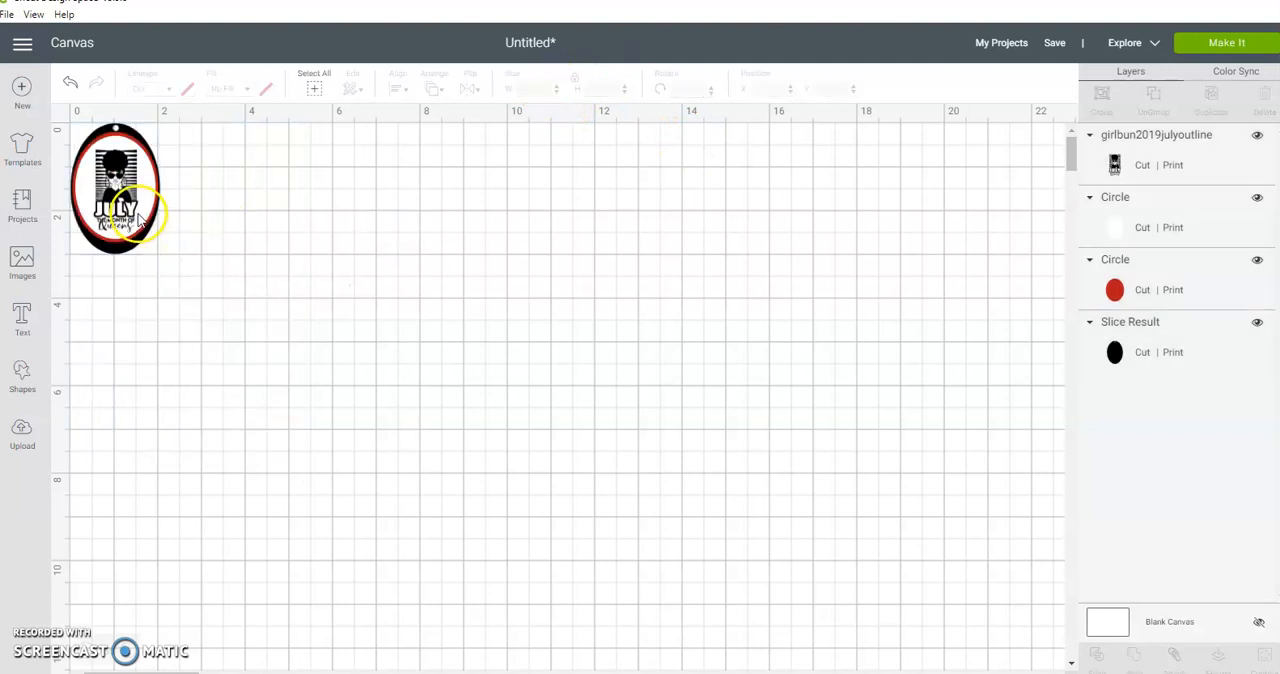
click(141, 210)
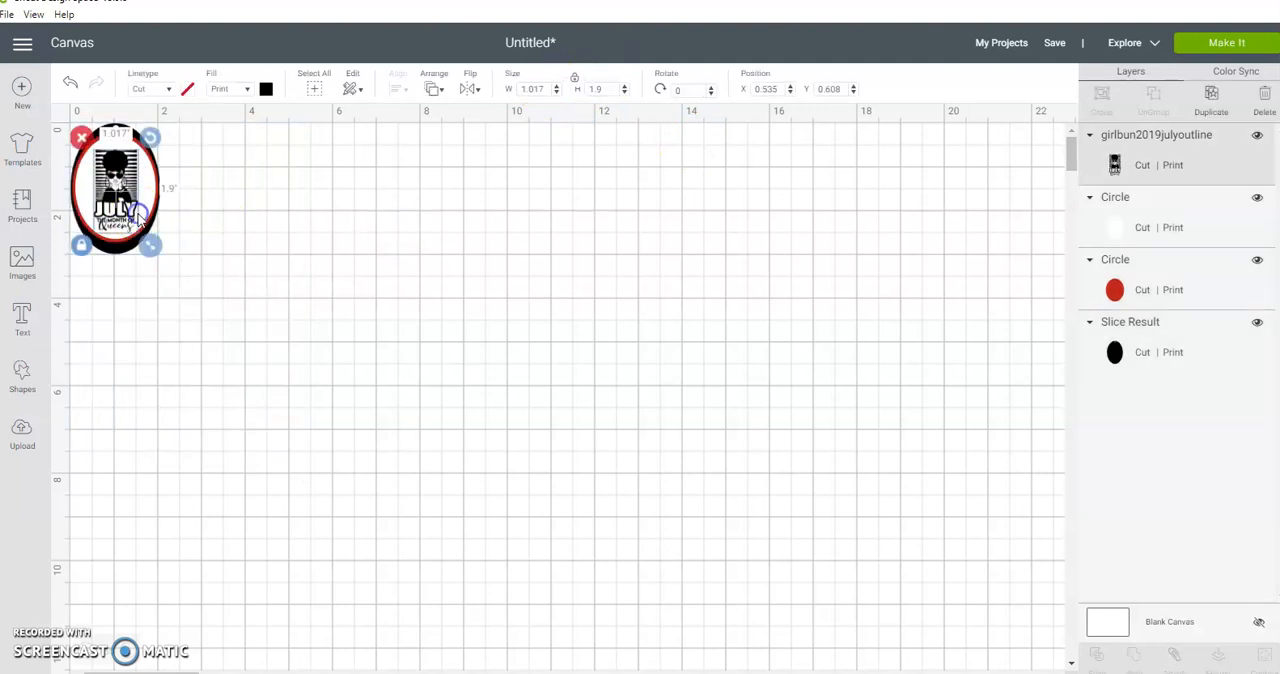
click(1212, 98)
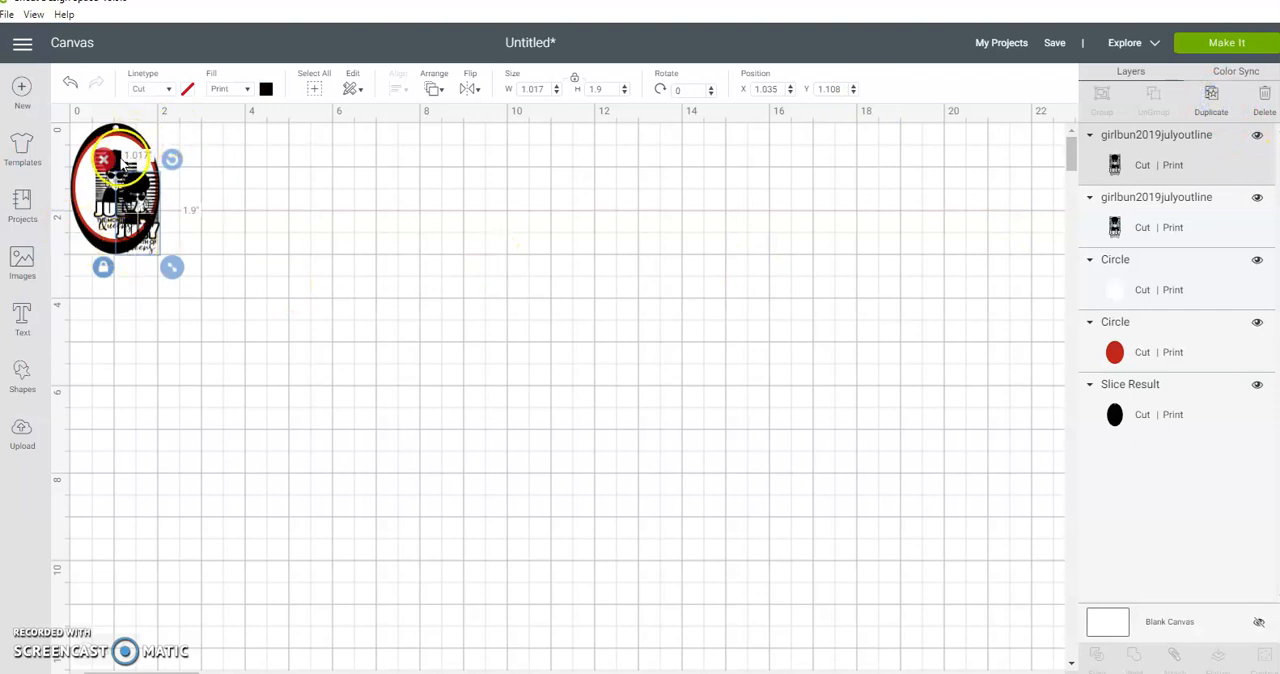
key(Delete)
Step: Attach all layers of the tag, duplicate the attached tag and place the copy beside the original in the same row
drag(210, 153, 75, 231)
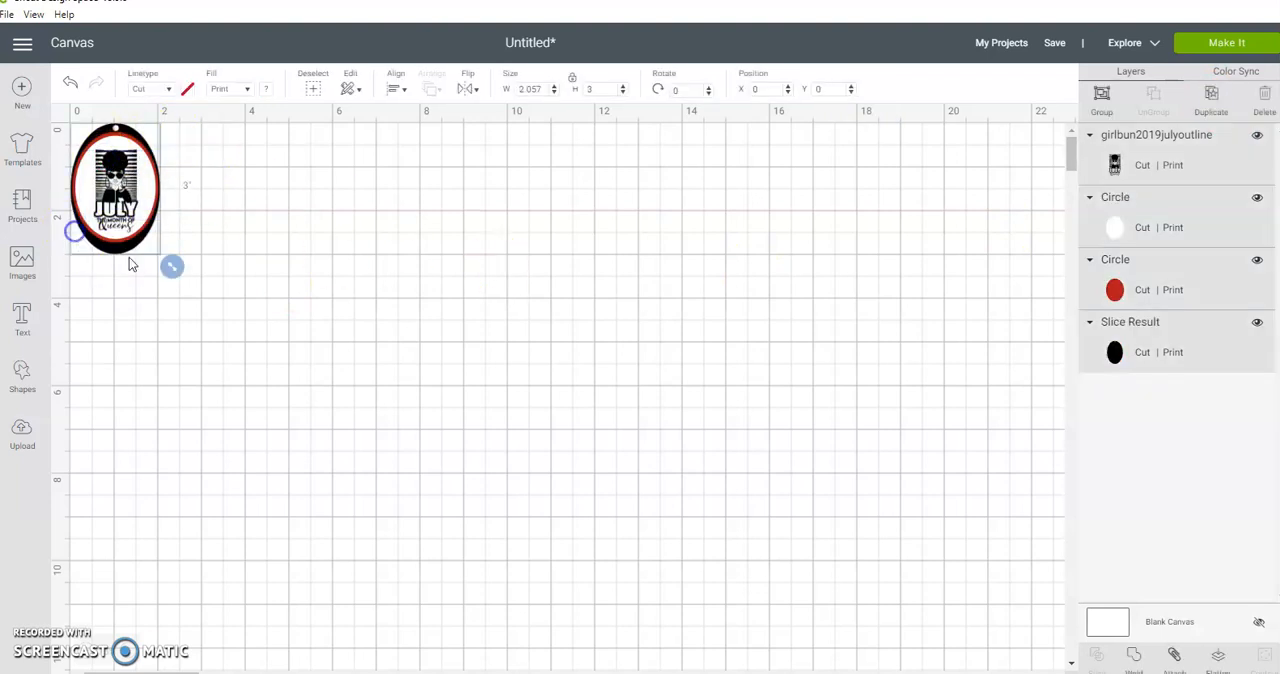
click(1174, 656)
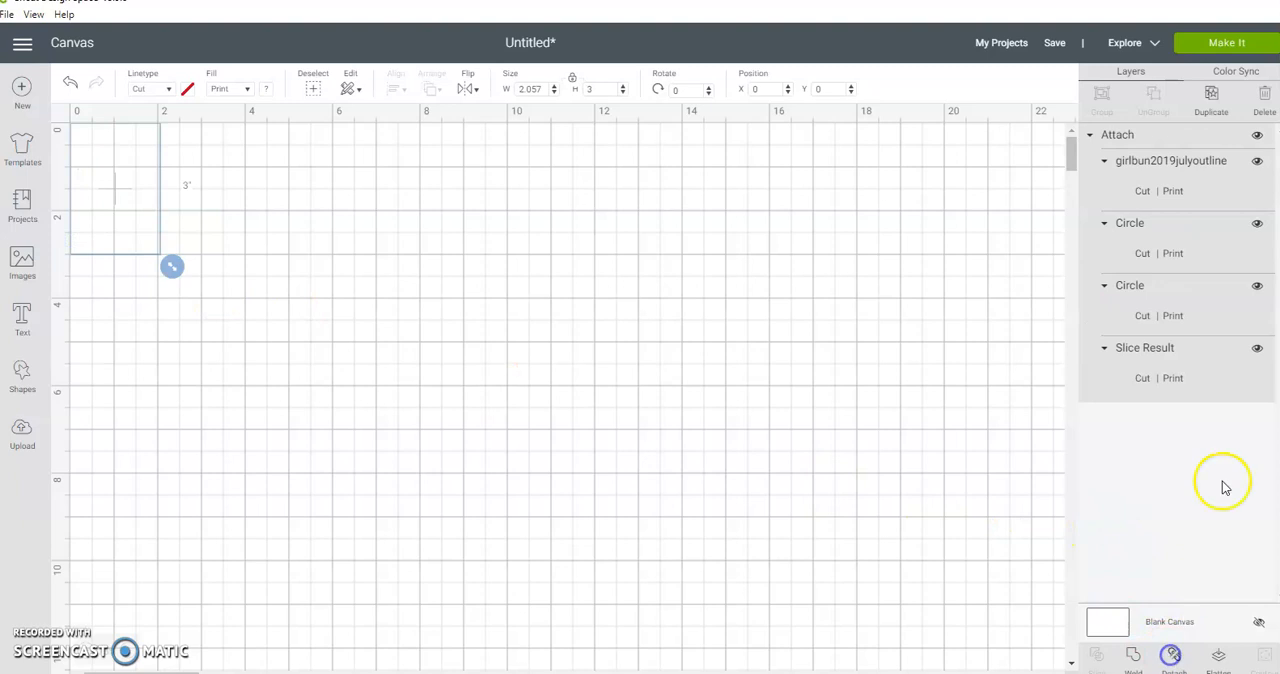
click(1210, 93)
drag(148, 216, 223, 190)
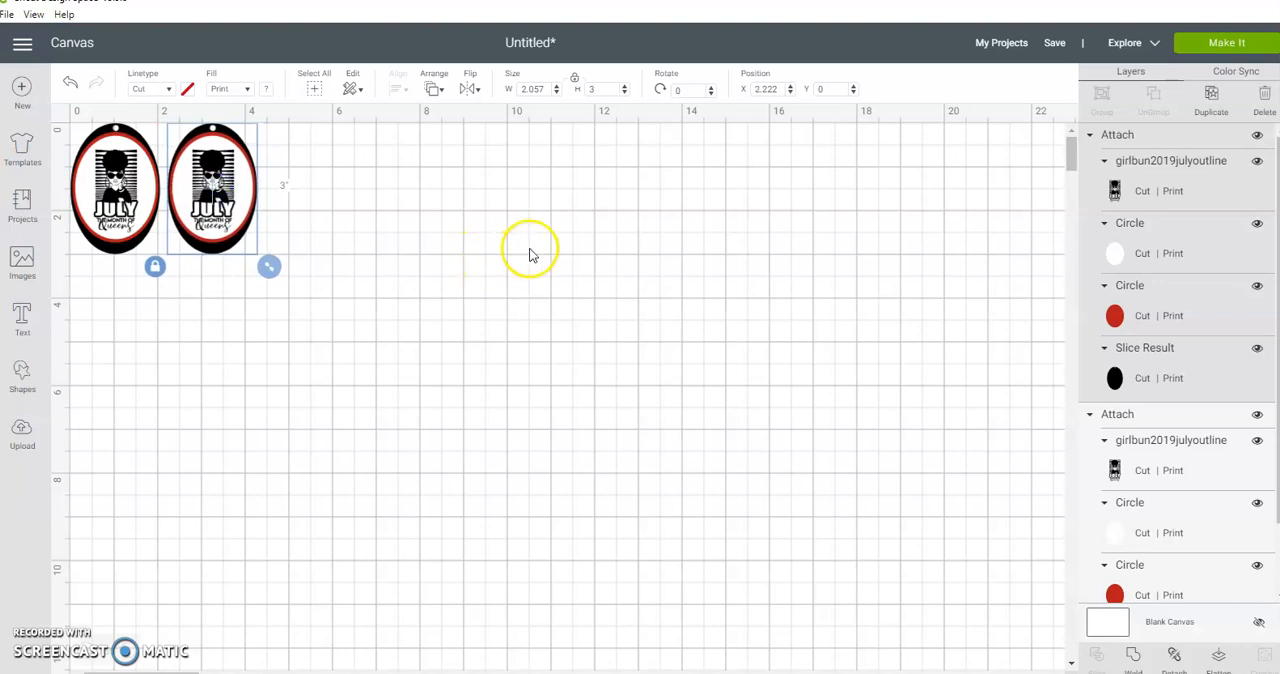
Step: Duplicate the row of two tags, group the copies and place them as a second row below the first
drag(123, 306, 268, 201)
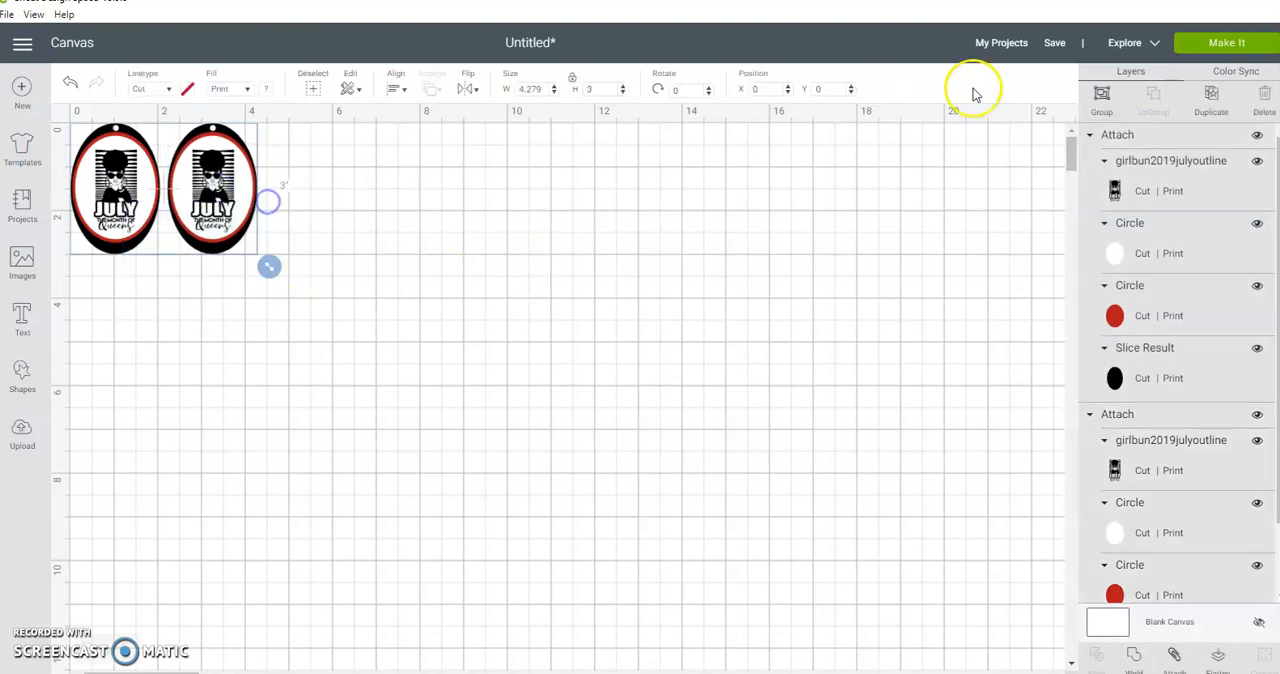
click(1213, 96)
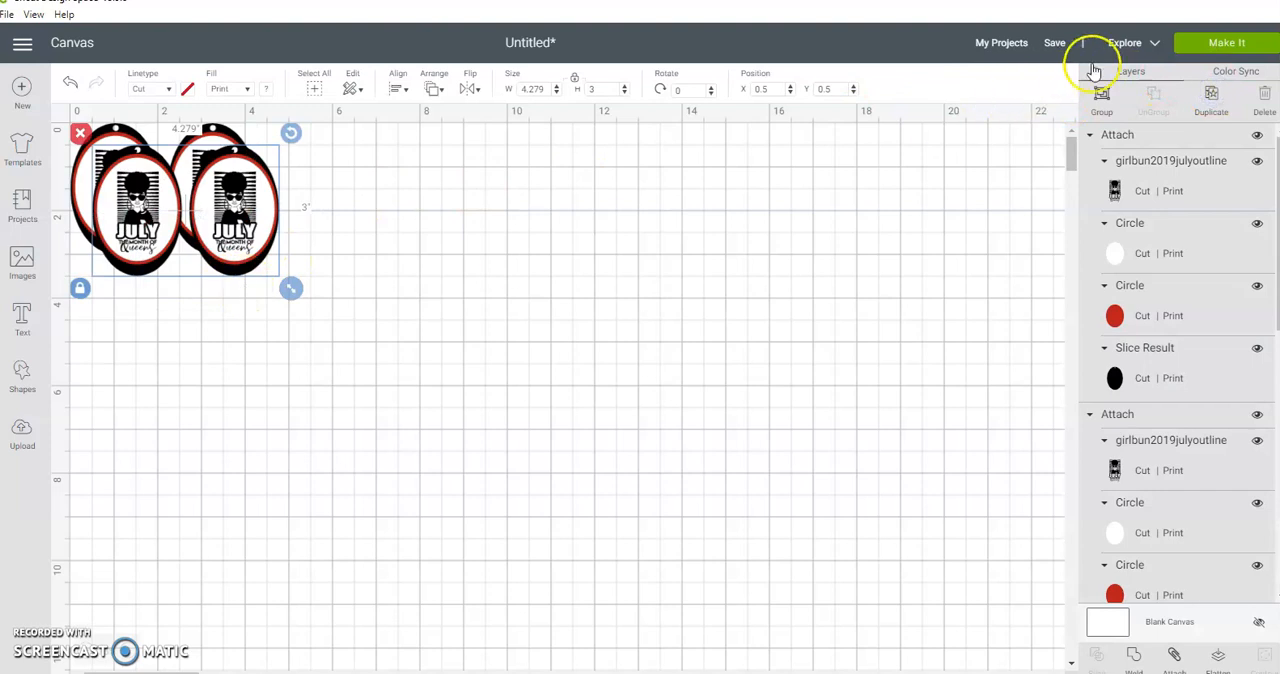
click(1102, 96)
drag(232, 206, 215, 325)
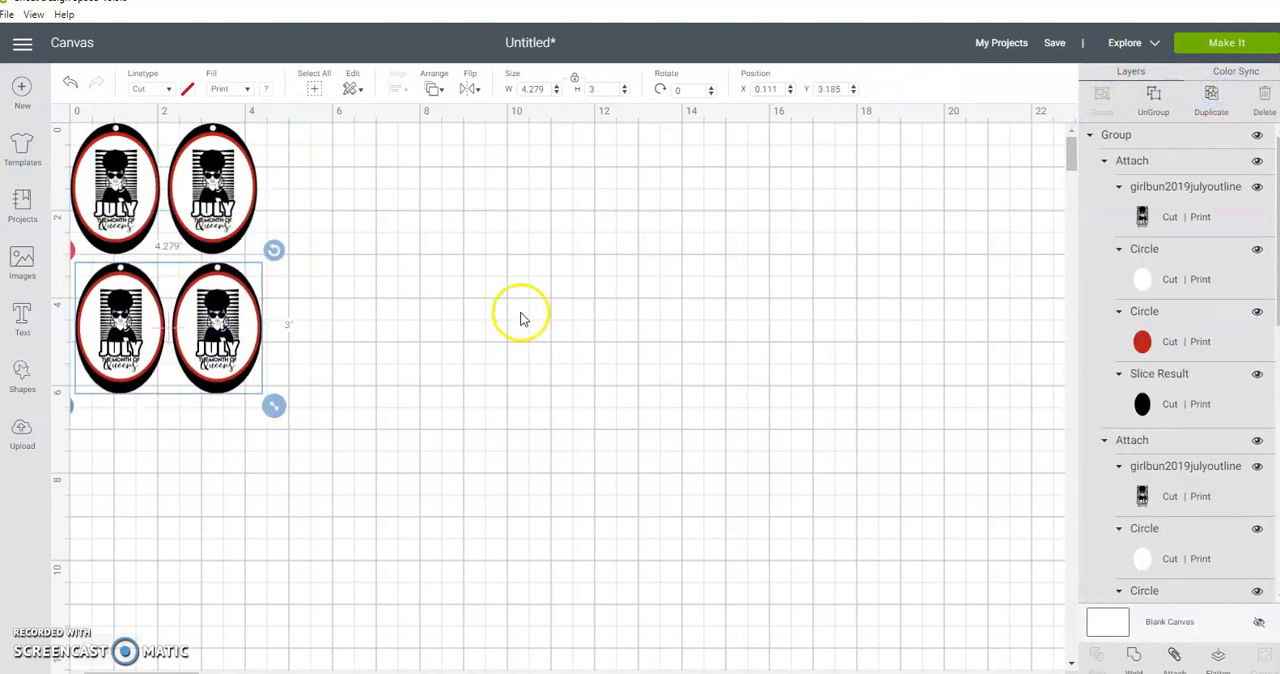